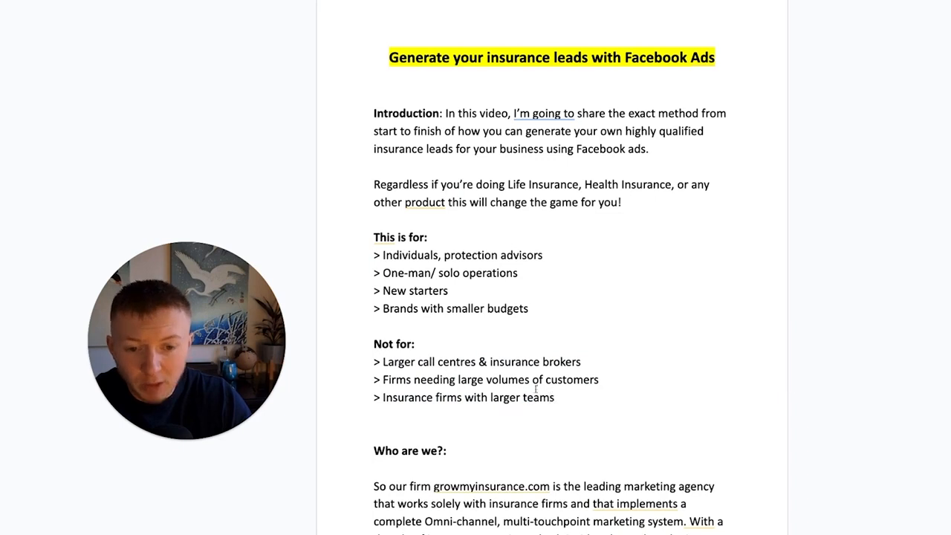
Step: Read the lead generation guide from the intended audience through the required items to the heading for scripting and recording the video
drag(529, 311, 391, 255)
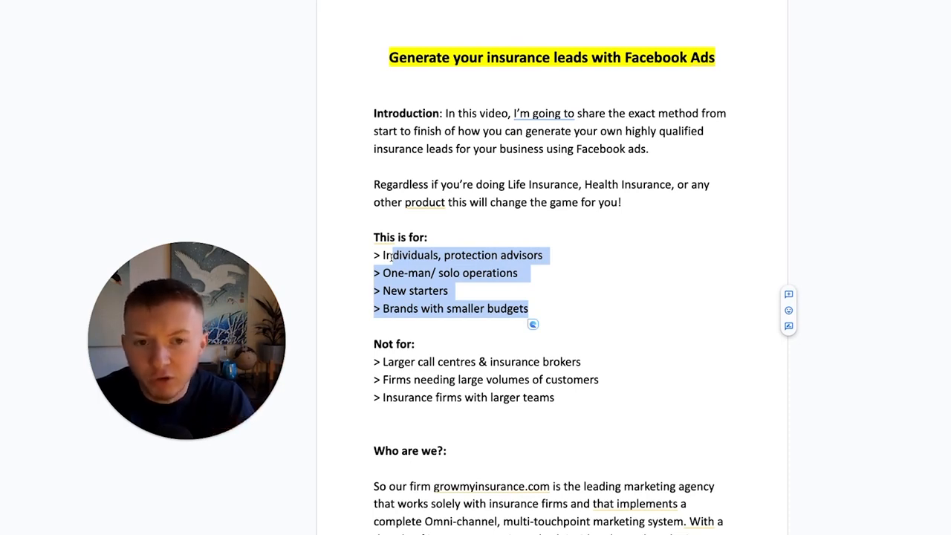
click(392, 255)
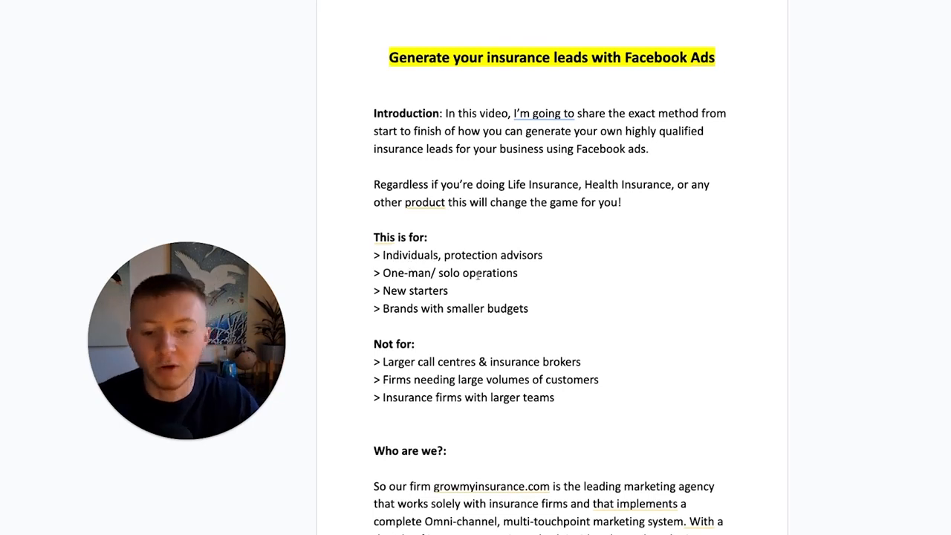
scroll(483, 270, down, 7)
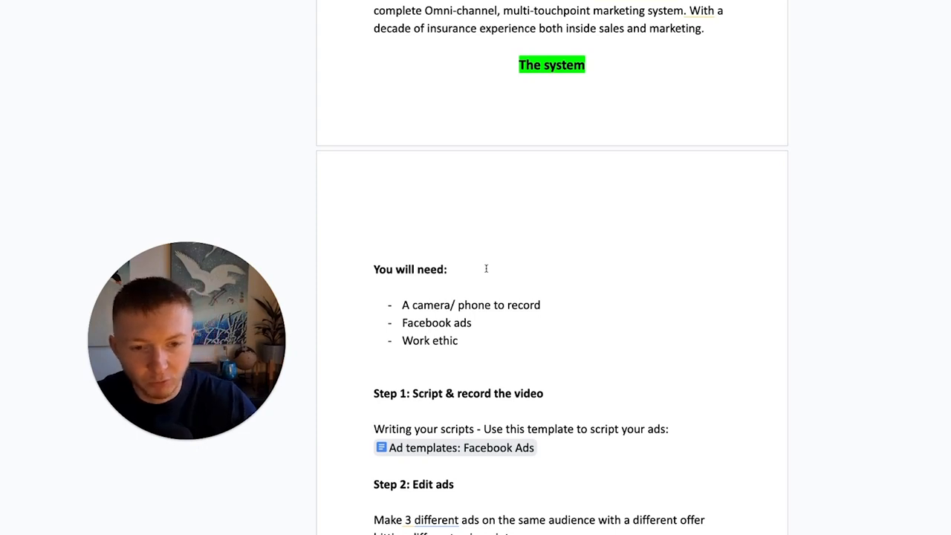
scroll(486, 268, down, 1)
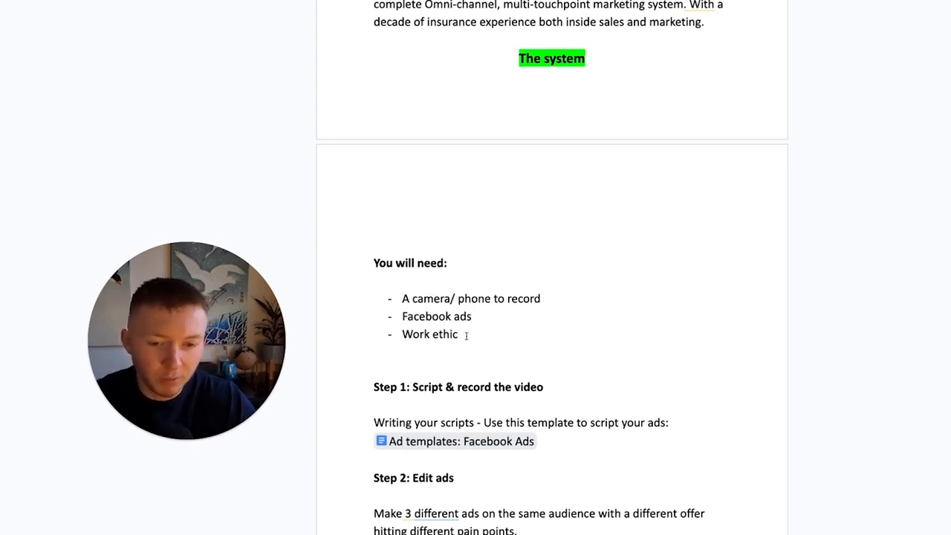
drag(467, 336, 396, 298)
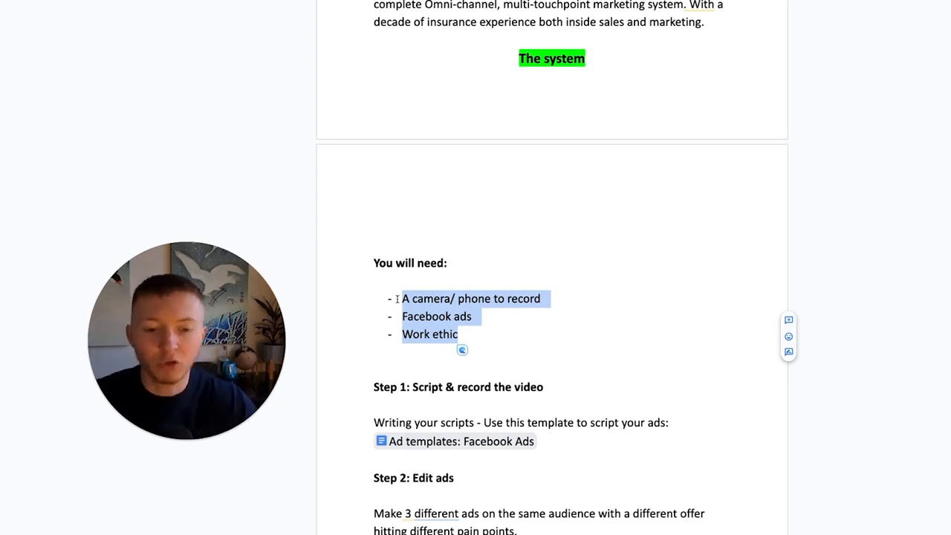
click(459, 281)
scroll(512, 335, down, 1)
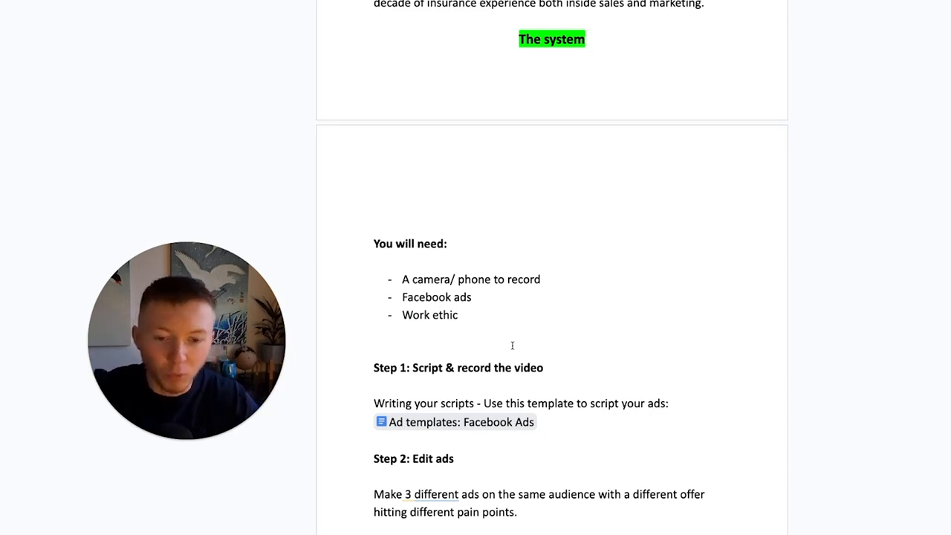
scroll(512, 337, down, 1)
drag(374, 326, 492, 325)
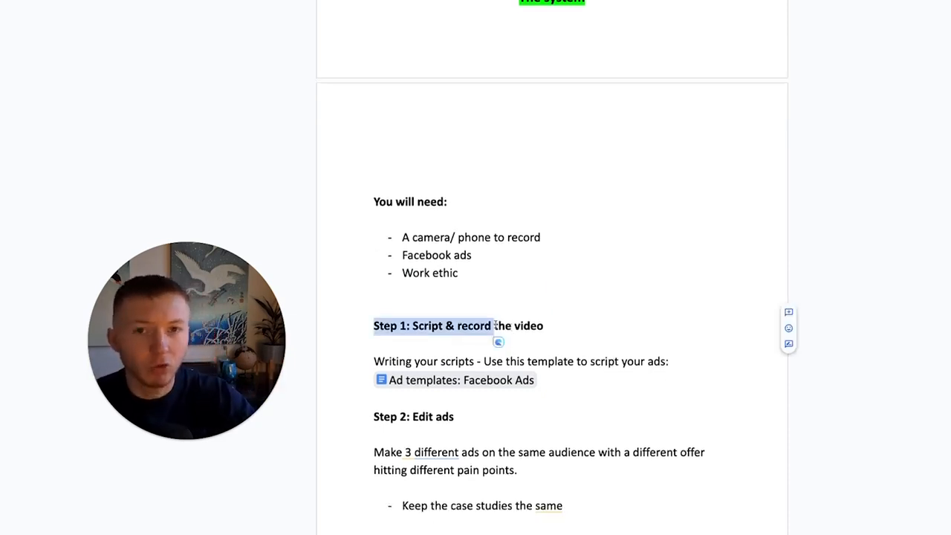
click(498, 325)
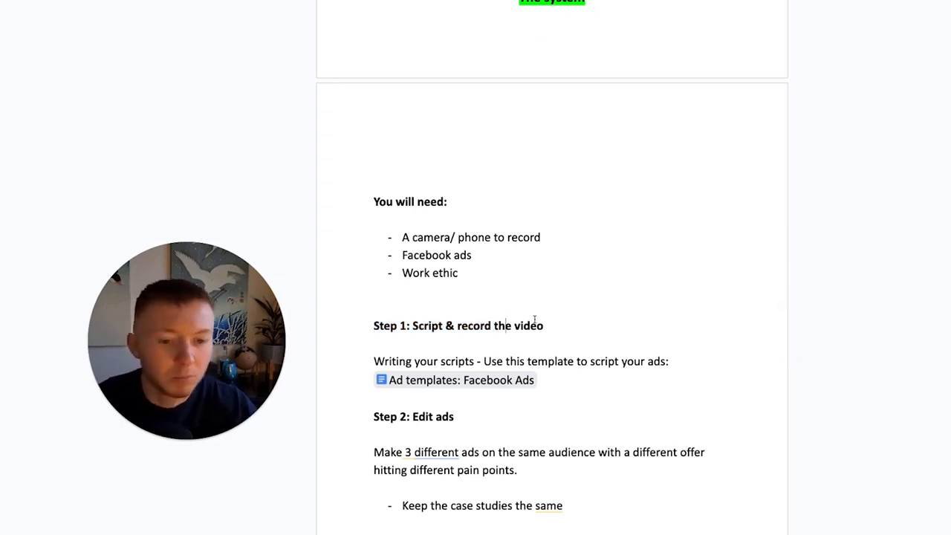
Step: Open the "Ad templates: Facebook Ads" document linked under Step 1: Script & record the video
scroll(534, 320, down, 1)
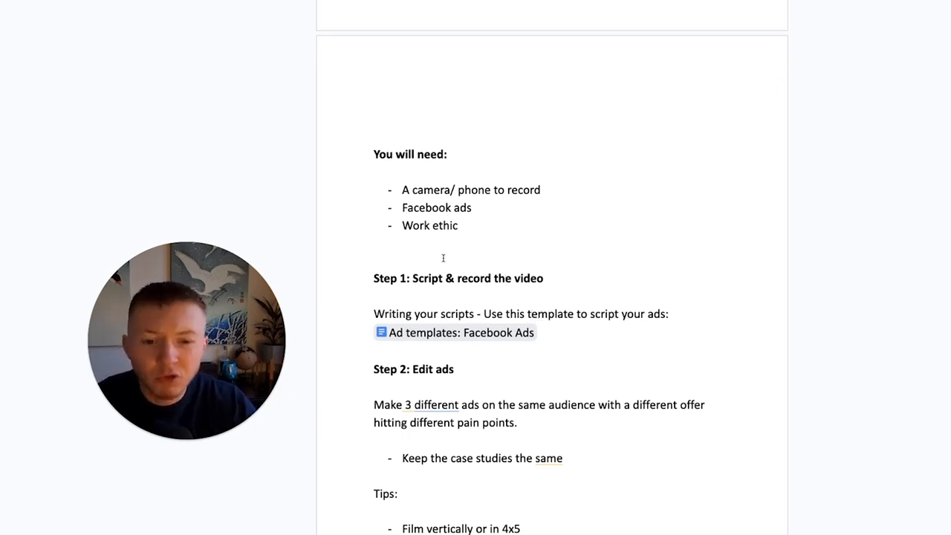
drag(391, 278, 492, 278)
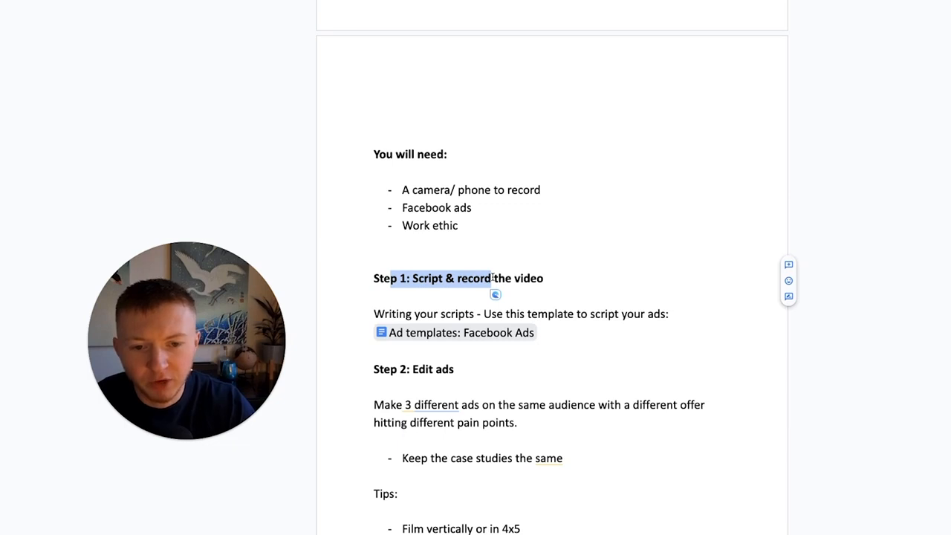
scroll(492, 278, down, 1)
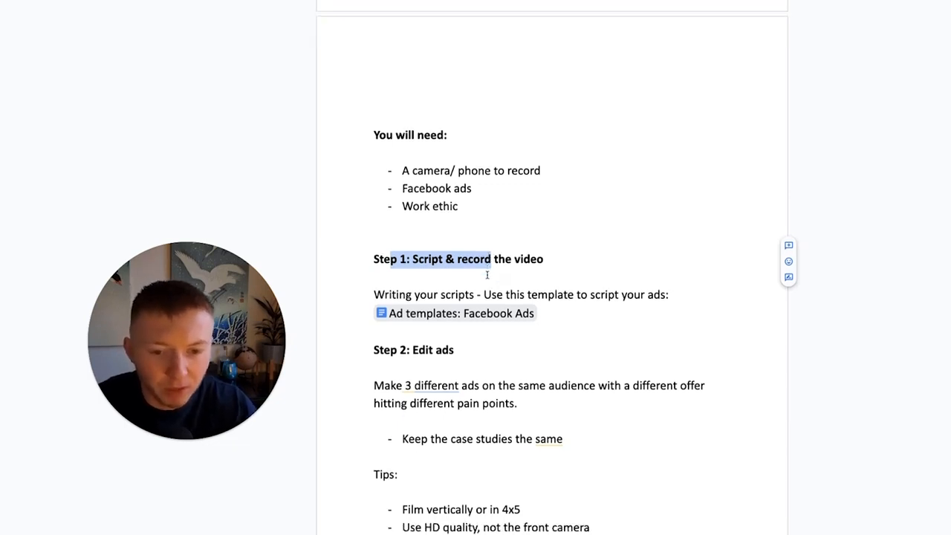
drag(389, 294, 522, 310)
click(521, 312)
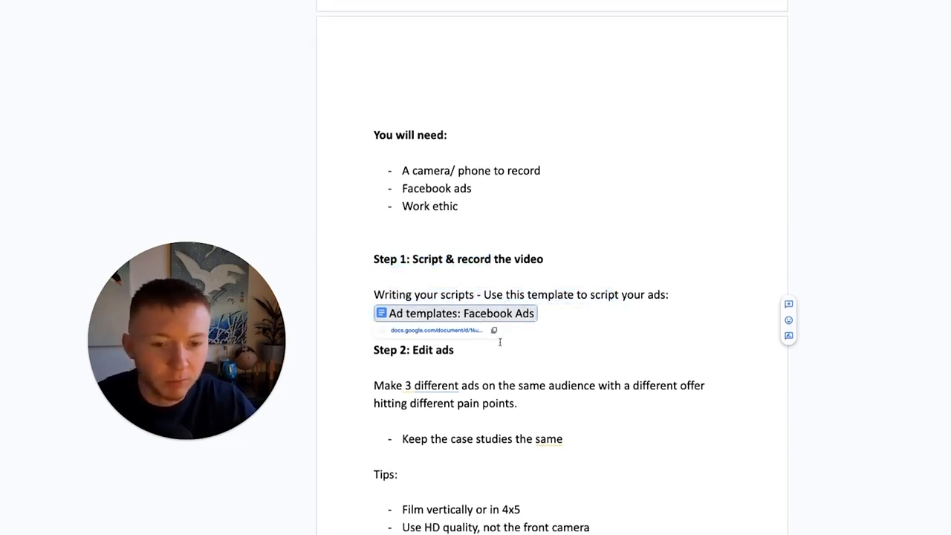
click(431, 331)
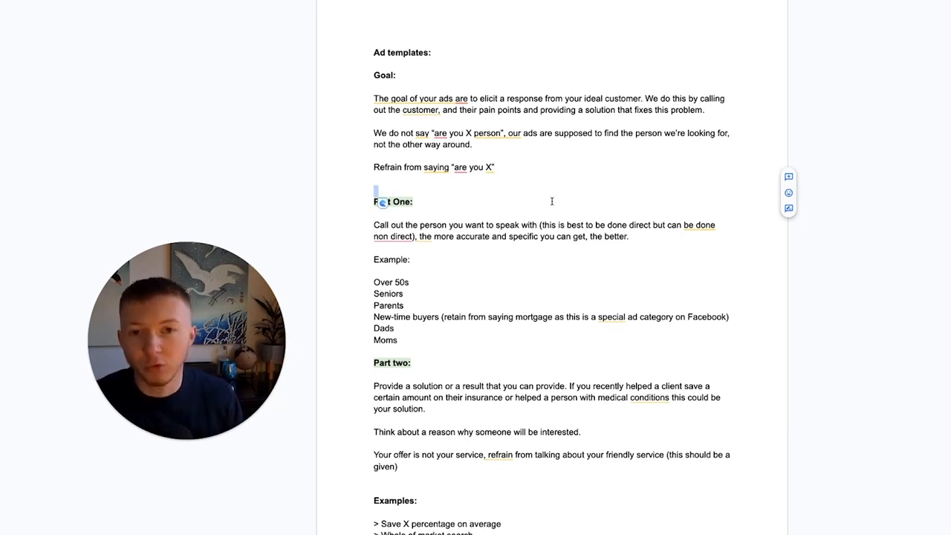
Step: Read the ad template's Goal and Part One, highlighting the advice against saying mortgage to new-time buyers
click(514, 160)
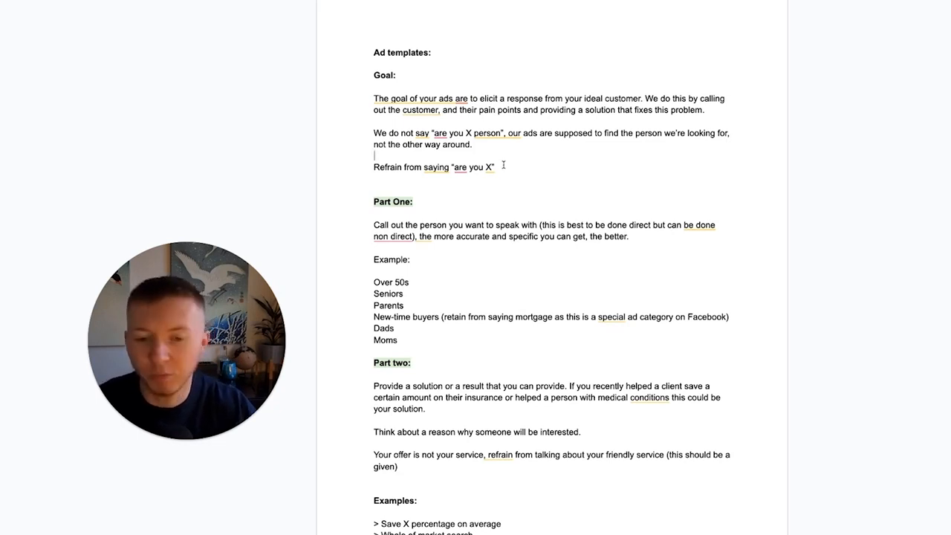
scroll(505, 168, down, 1)
scroll(501, 171, down, 1)
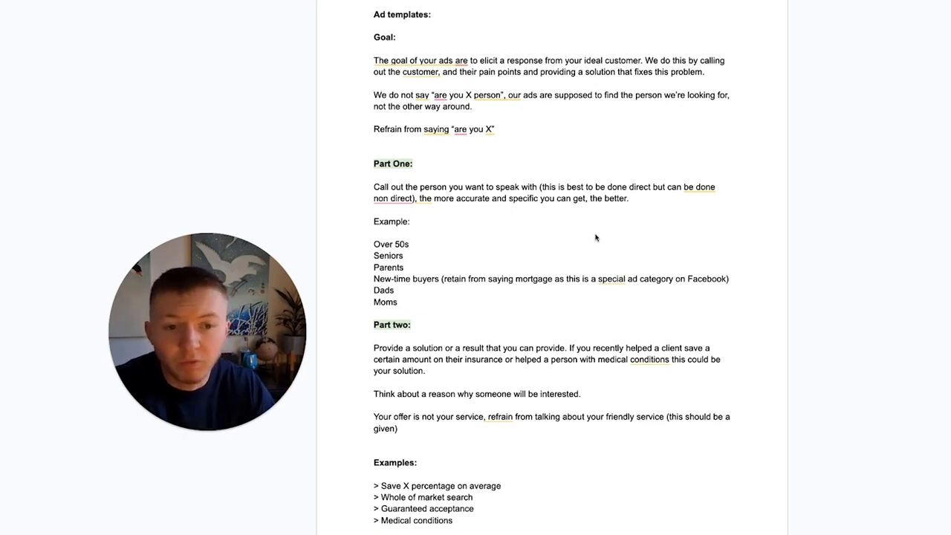
scroll(537, 240, down, 1)
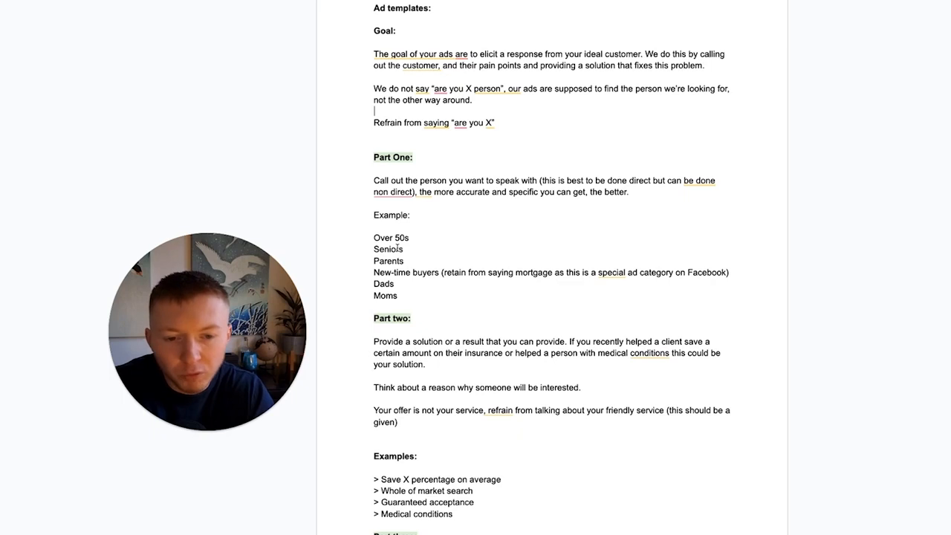
drag(374, 273, 553, 274)
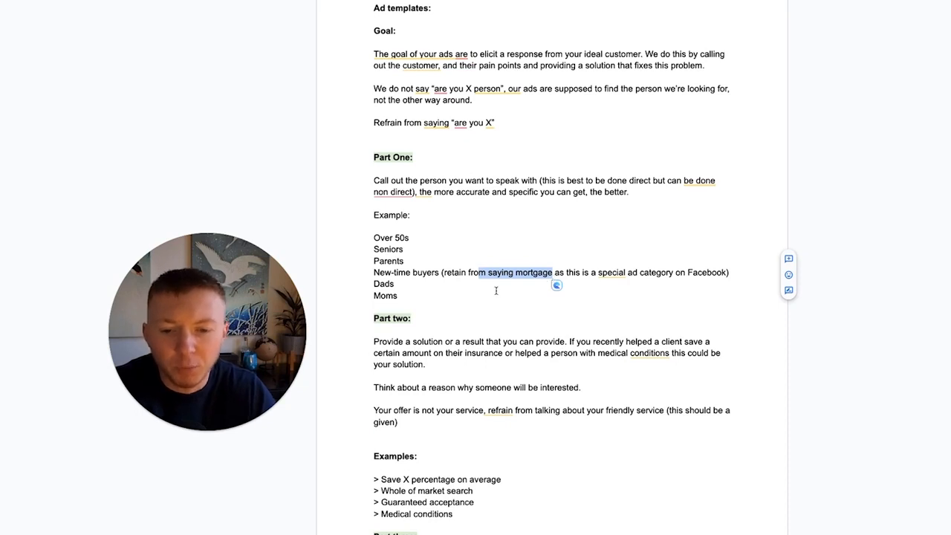
Step: Review Part two of the ad template on providing a solution or result, including its example offers
scroll(493, 289, down, 1)
drag(383, 308, 450, 310)
click(484, 329)
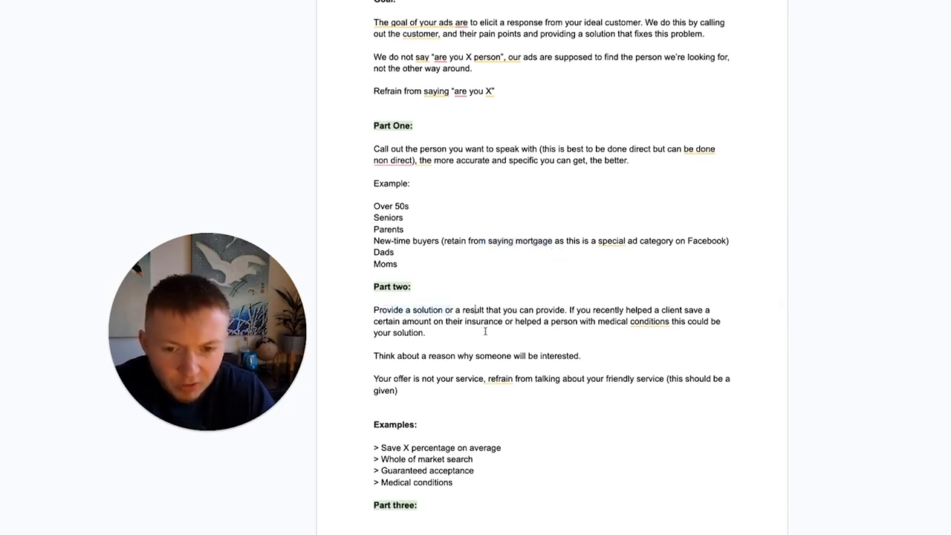
scroll(484, 332, down, 1)
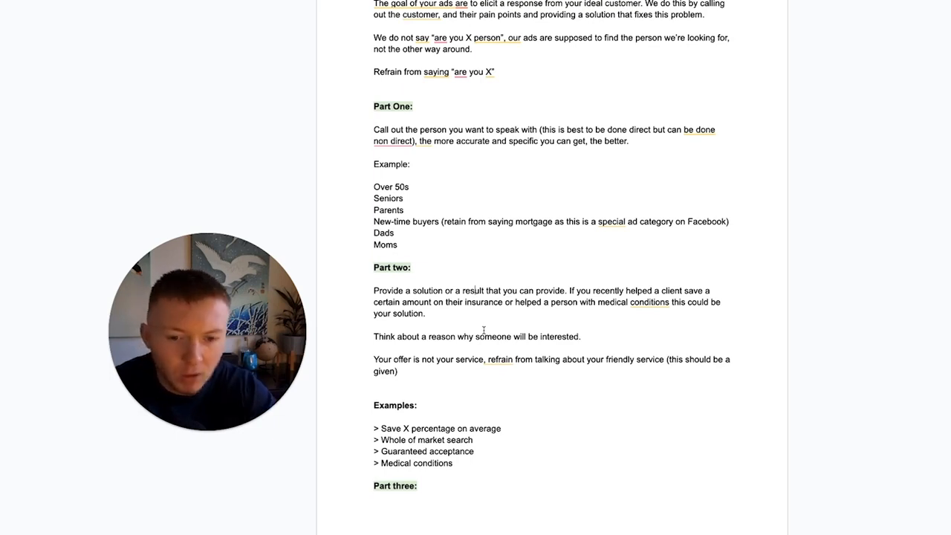
scroll(490, 342, down, 1)
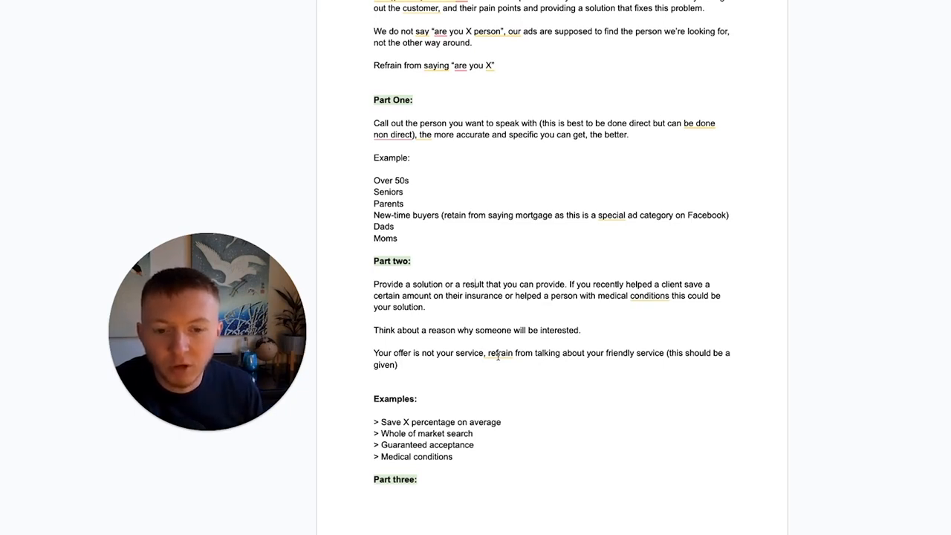
scroll(498, 355, down, 1)
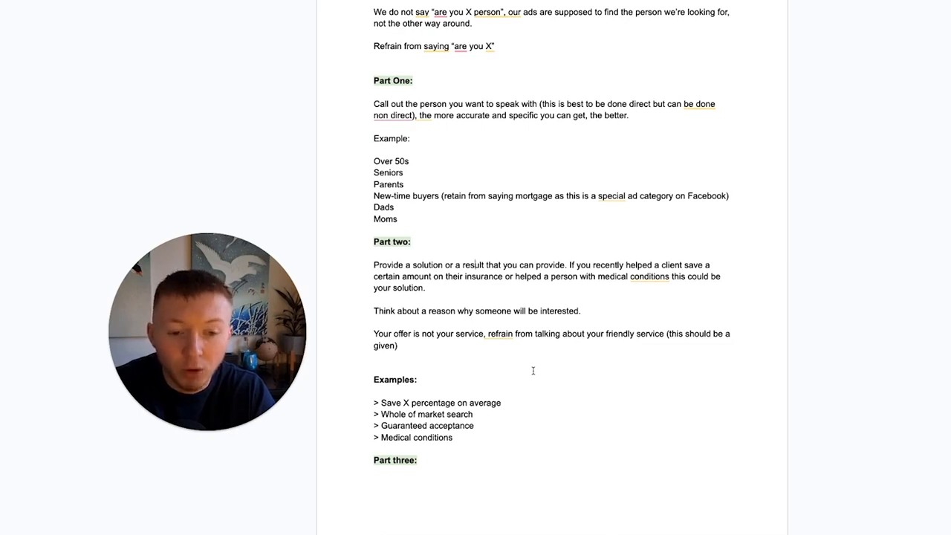
scroll(533, 370, down, 1)
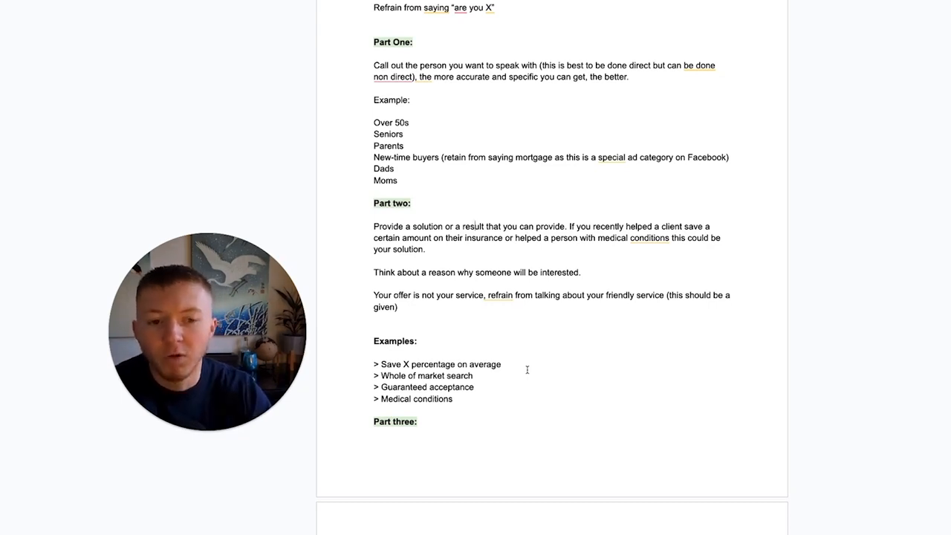
Step: Review Part three on case studies, Part four on the call to action, and the full Ad Example script
scroll(527, 370, down, 5)
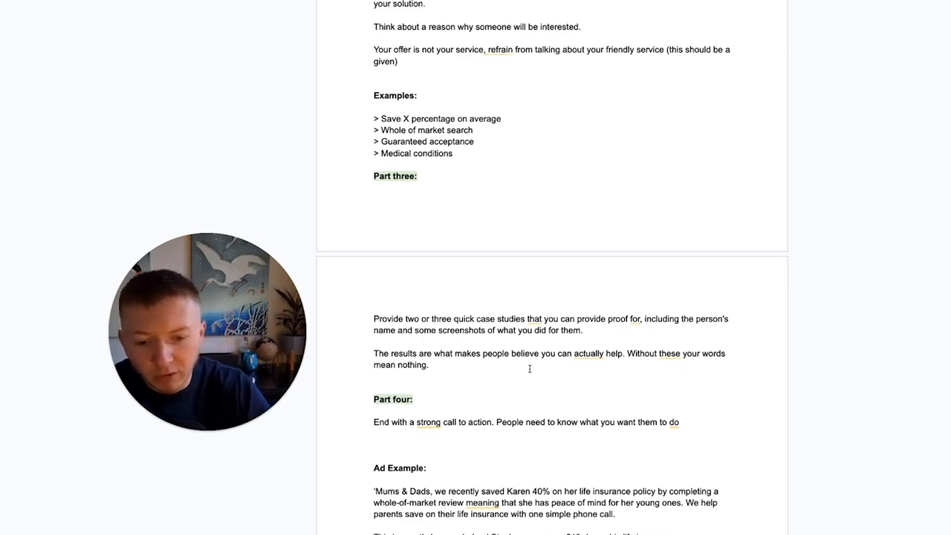
scroll(529, 369, down, 3)
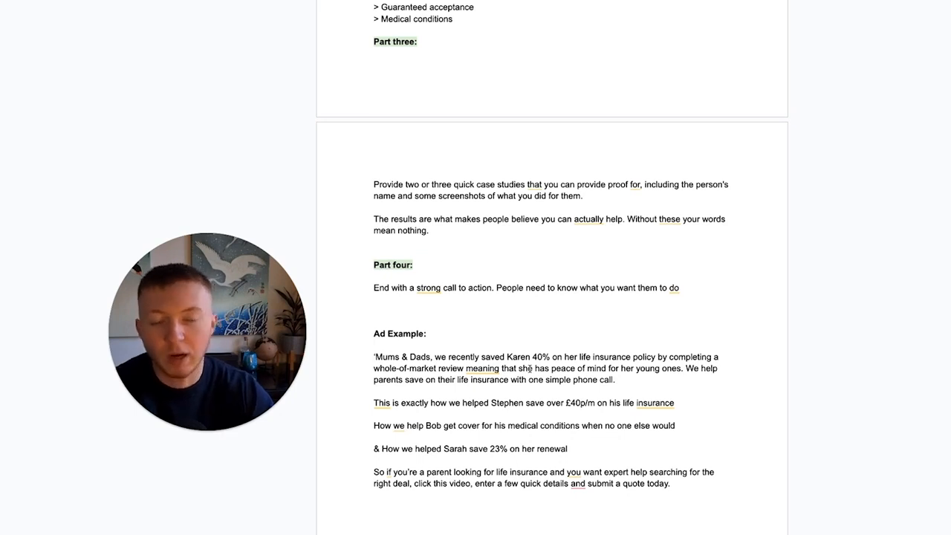
scroll(524, 340, down, 2)
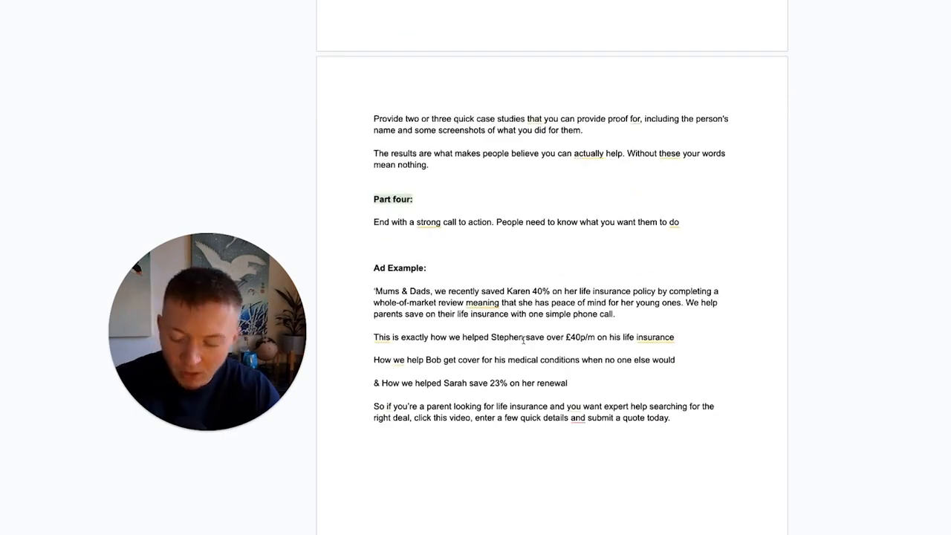
scroll(524, 338, down, 1)
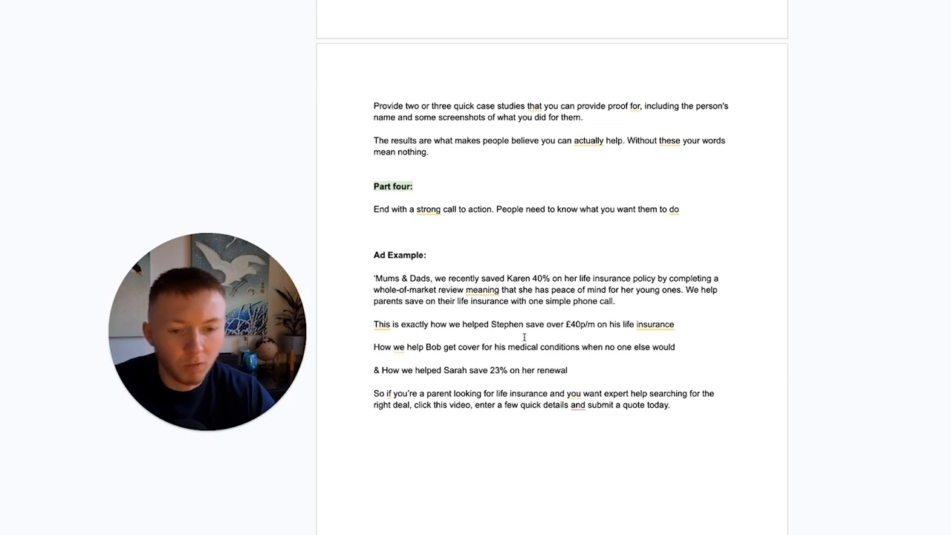
scroll(523, 334, down, 1)
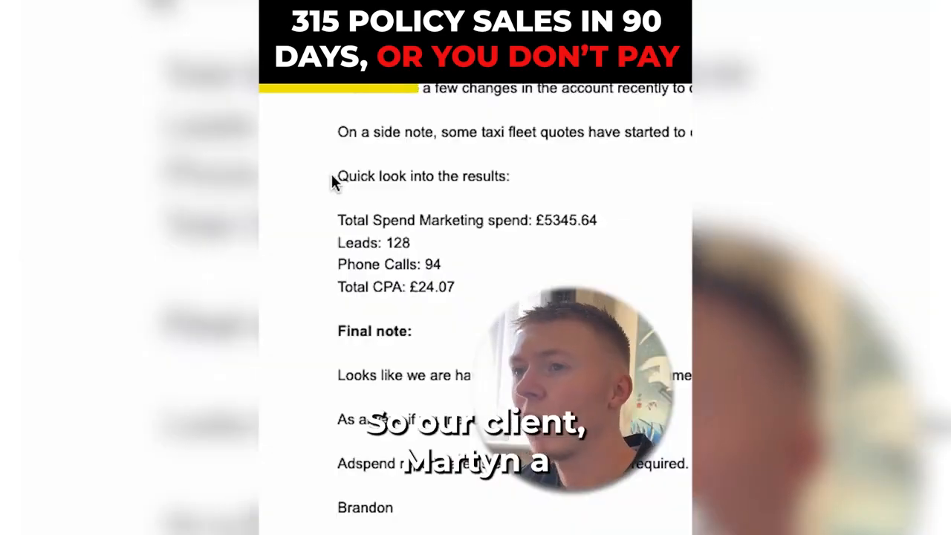
Step: Highlight the leads and phone calls figures in the client's marketing results email
drag(332, 182, 402, 180)
drag(383, 242, 410, 243)
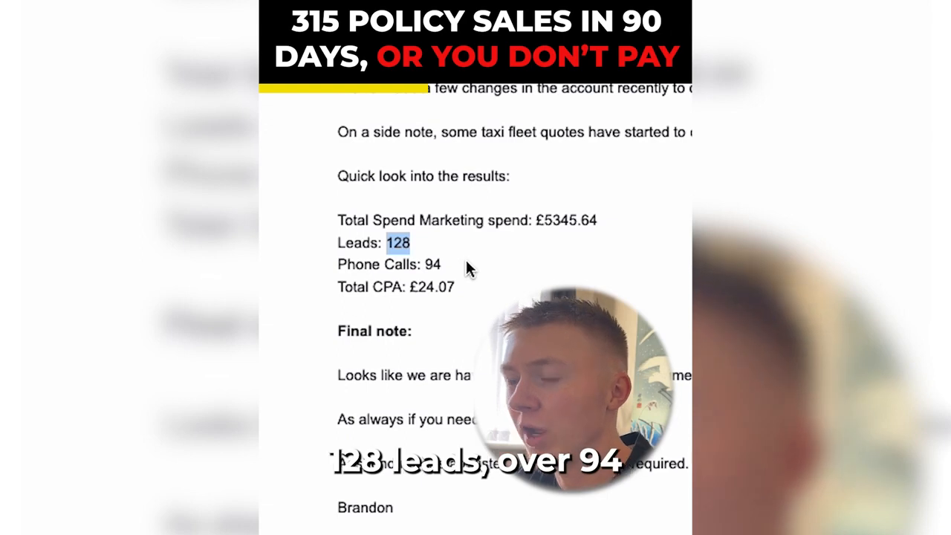
drag(428, 265, 441, 266)
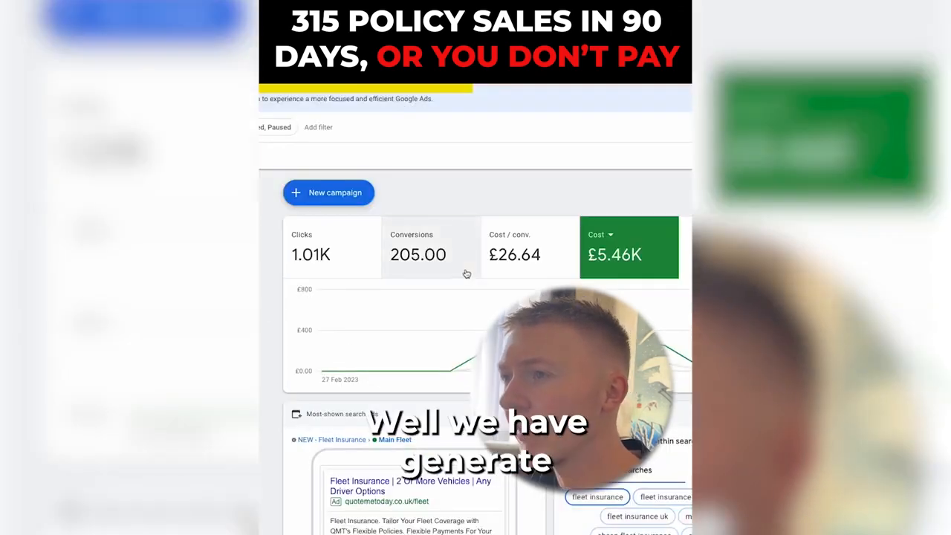
Step: Examine the conversion metrics in the campaign overviews and the total website leads in the ad results table
click(466, 272)
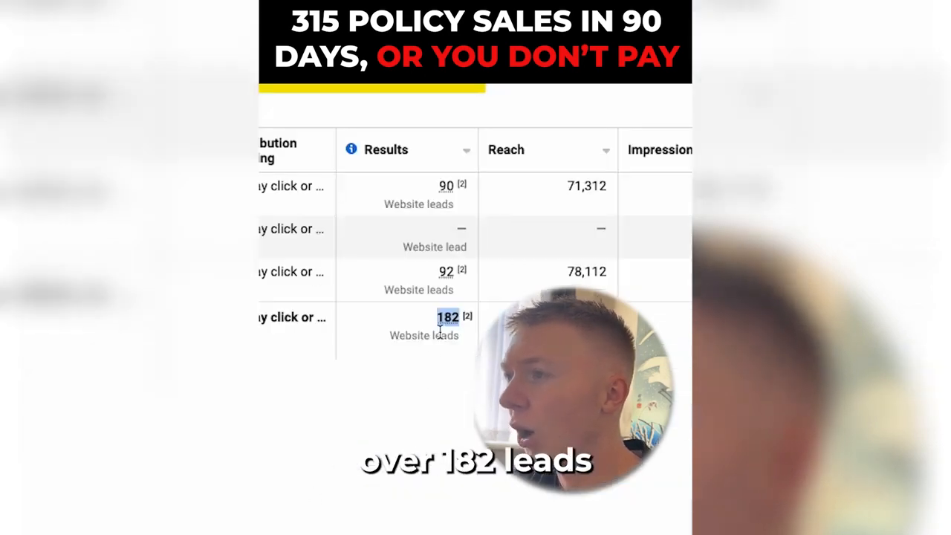
mouse_move(445, 327)
drag(448, 318, 460, 322)
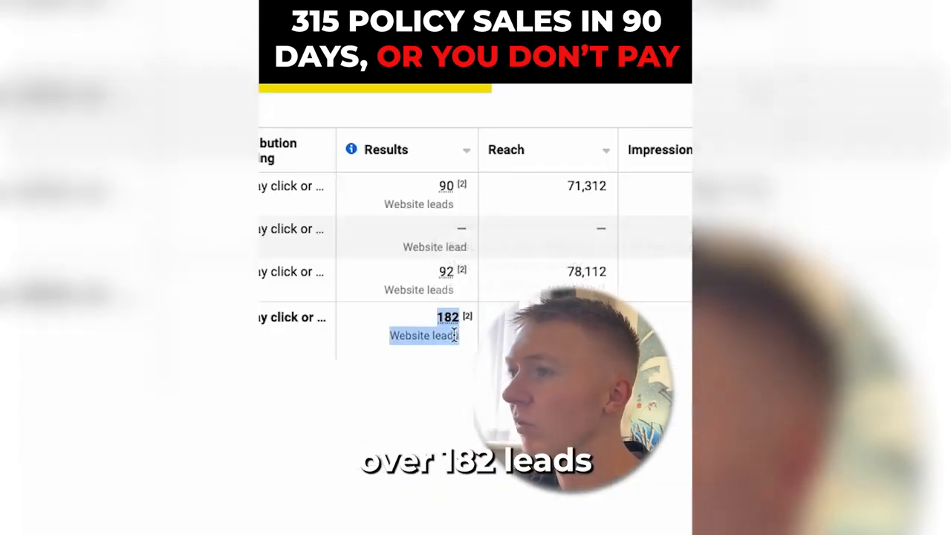
click(452, 337)
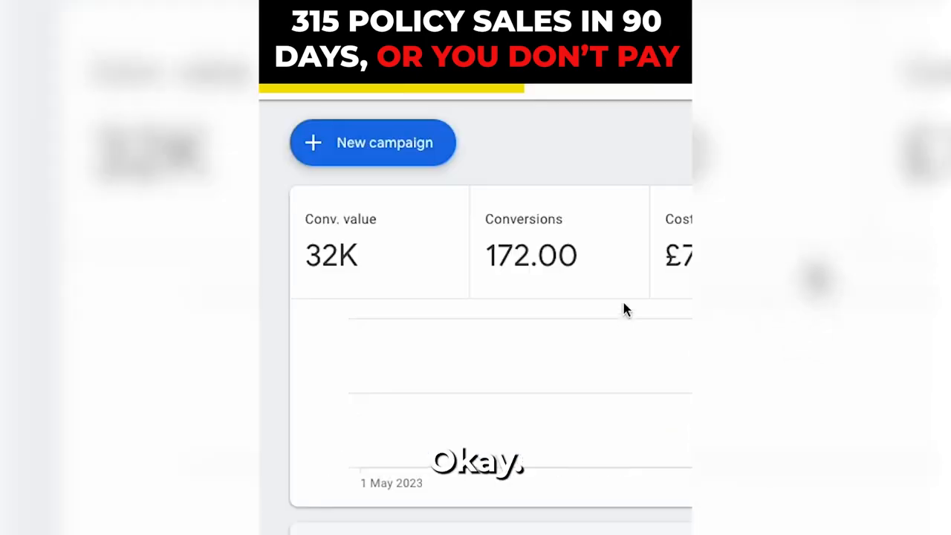
click(625, 291)
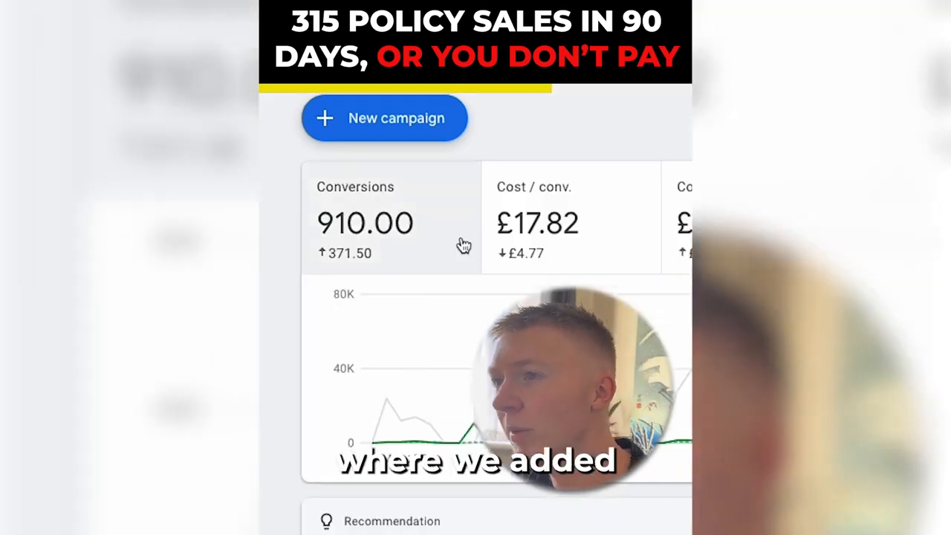
click(463, 245)
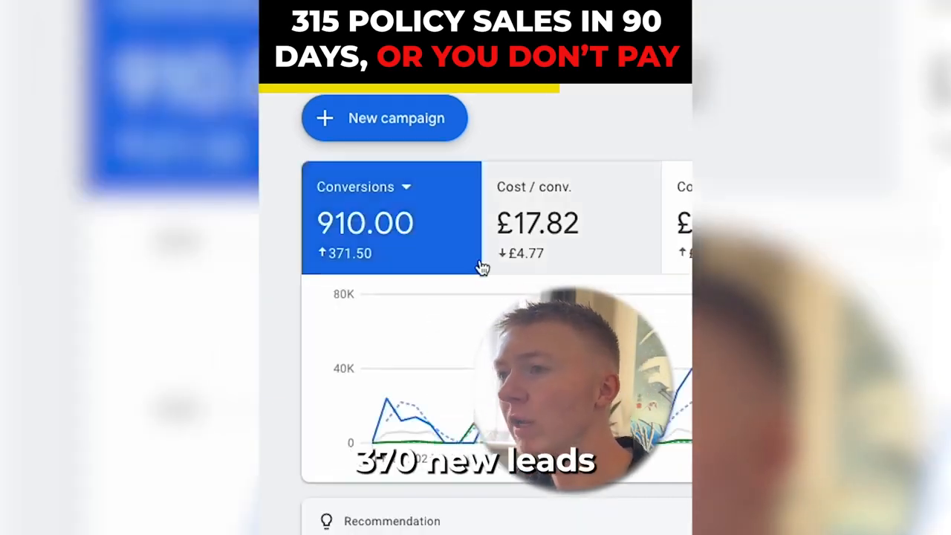
click(622, 263)
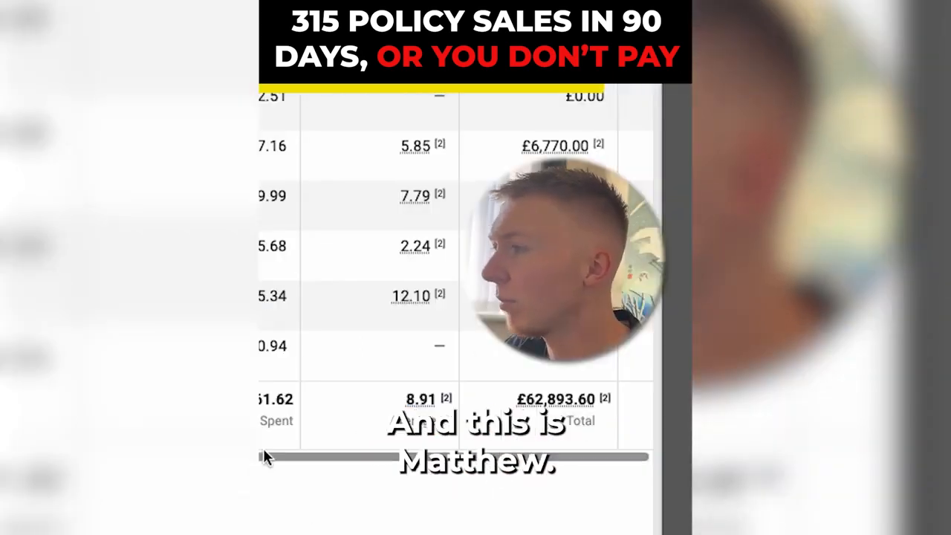
Step: Highlight the total conversion value in the ad results table
drag(518, 399, 582, 399)
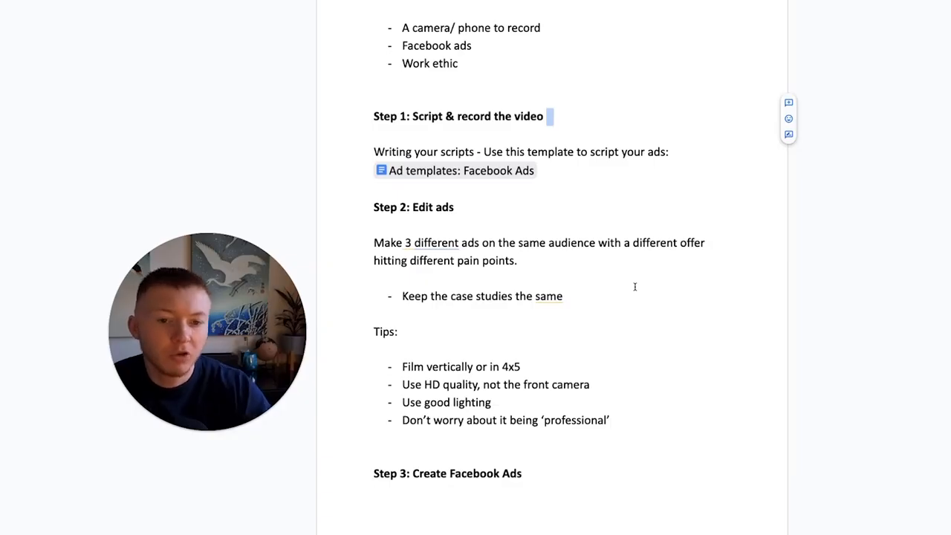
Step: Review Step 2 of the guide on editing three different ads, including the case study note and the filming tips
drag(374, 207, 465, 212)
scroll(537, 276, down, 1)
click(527, 289)
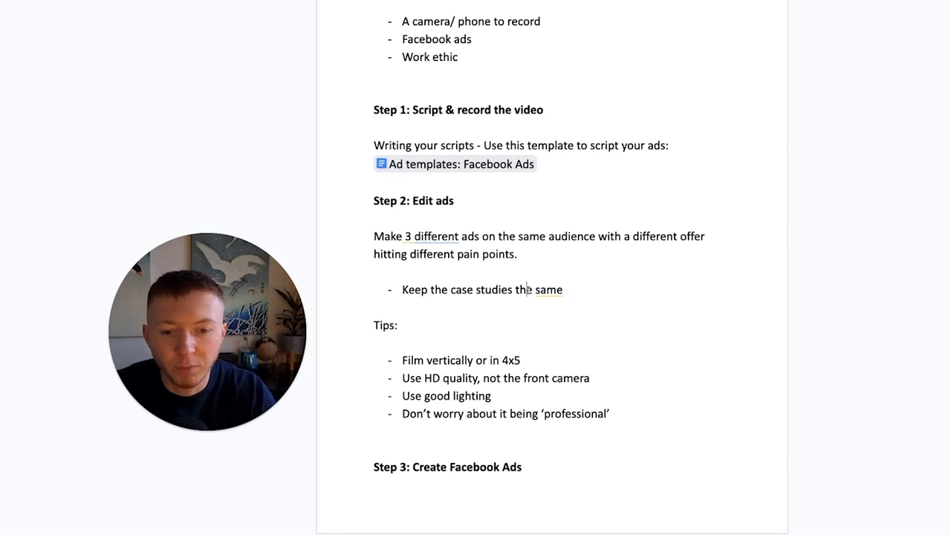
scroll(535, 279, down, 3)
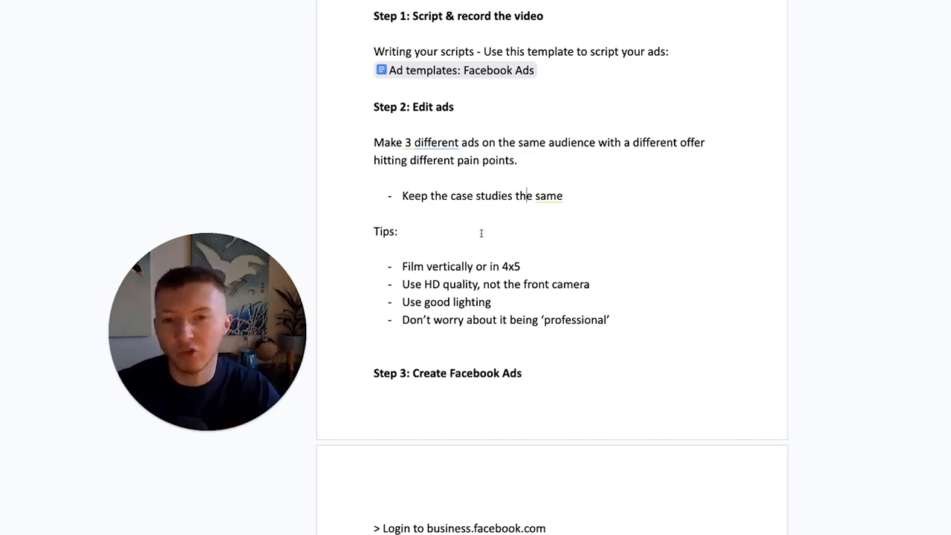
scroll(482, 233, down, 1)
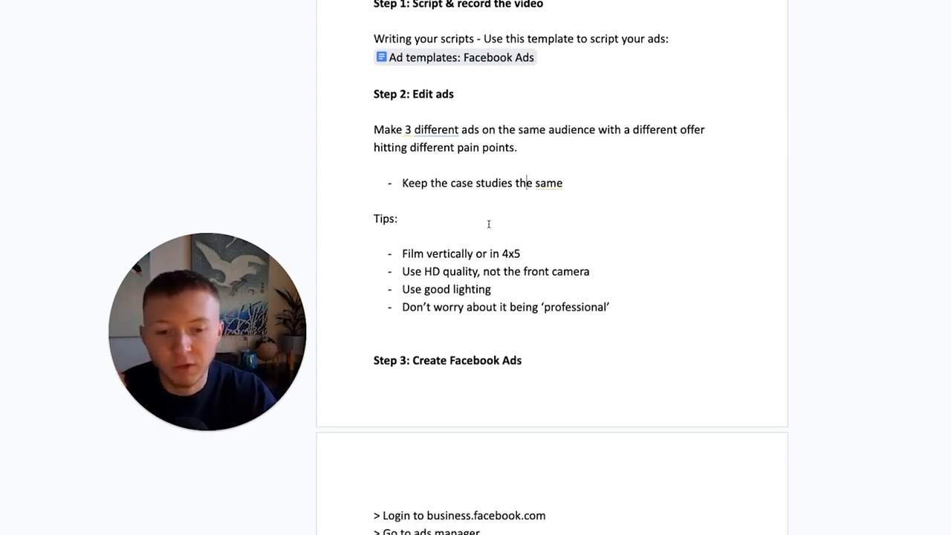
Step: Review the Step 3 instructions on creating Facebook Ads, from logging in to business.facebook.com through choosing Leads
scroll(484, 221, down, 3)
scroll(495, 218, down, 3)
scroll(490, 217, up, 1)
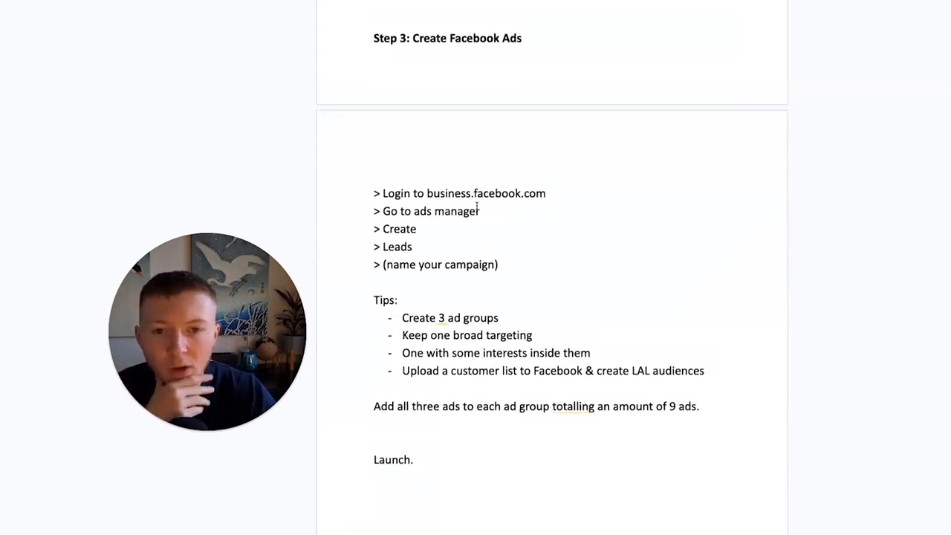
drag(370, 48, 530, 41)
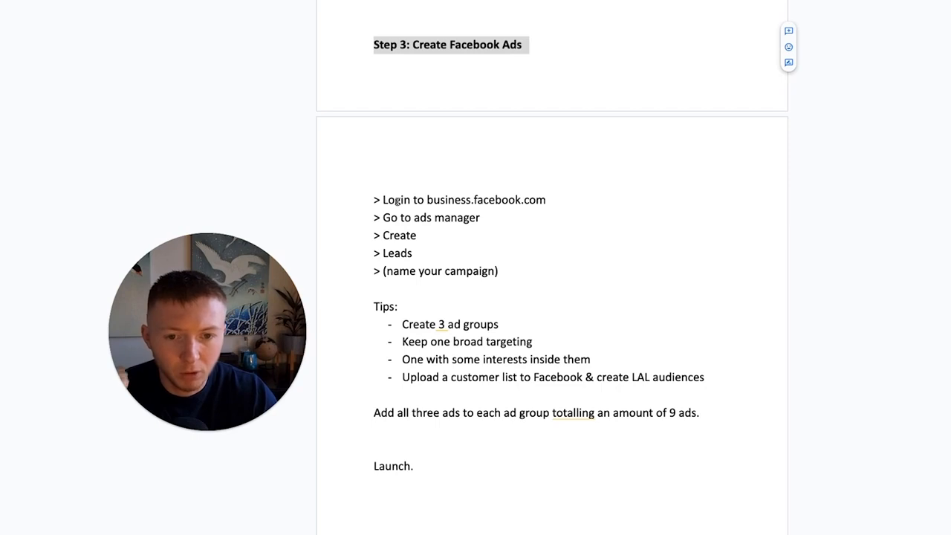
click(550, 201)
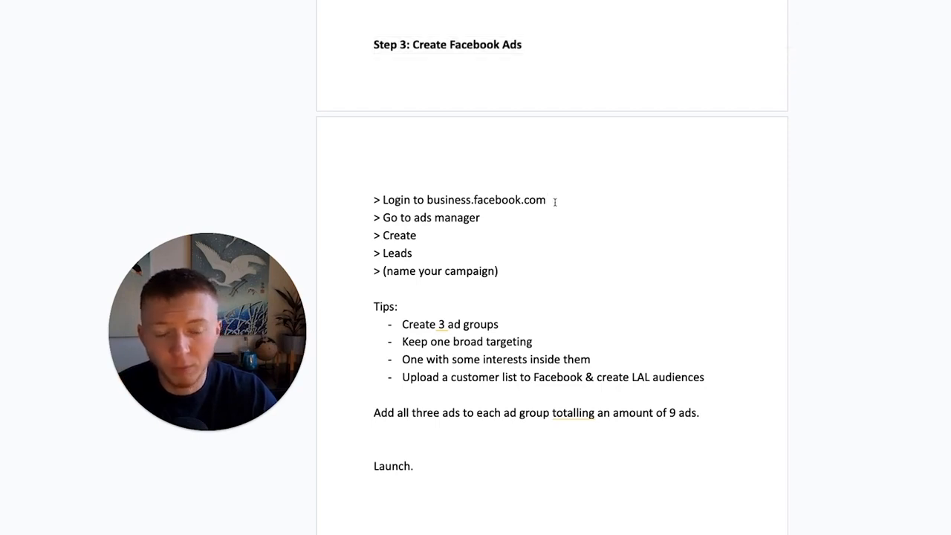
drag(426, 199, 662, 191)
click(530, 201)
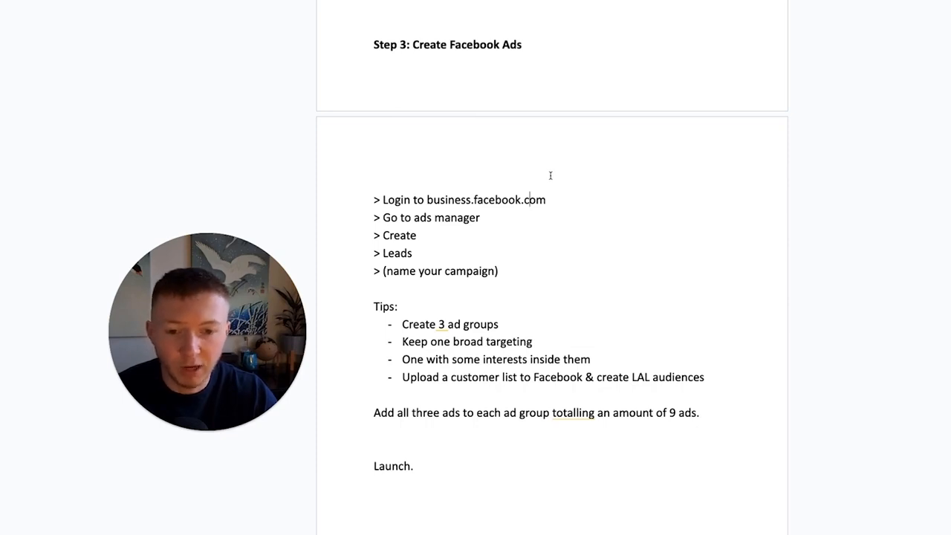
double_click(547, 199)
double_click(536, 199)
click(472, 217)
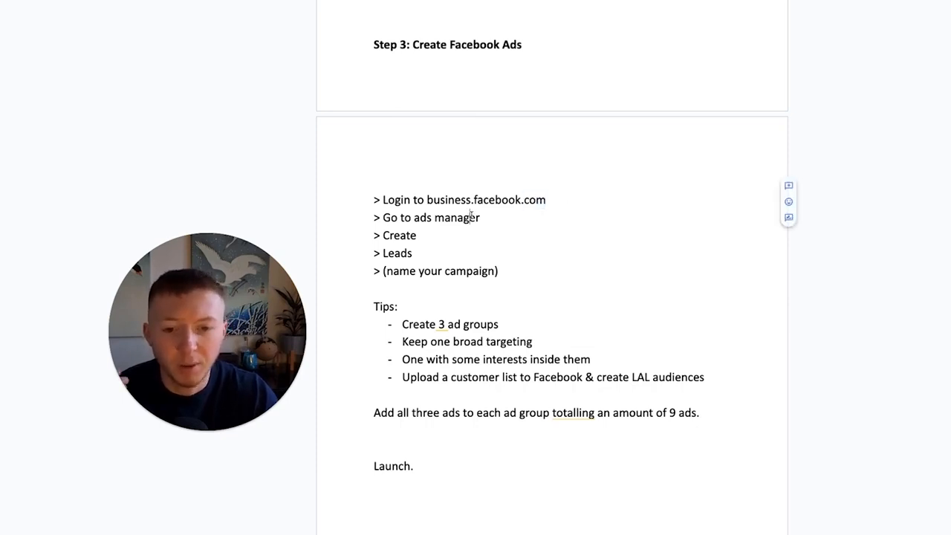
click(423, 253)
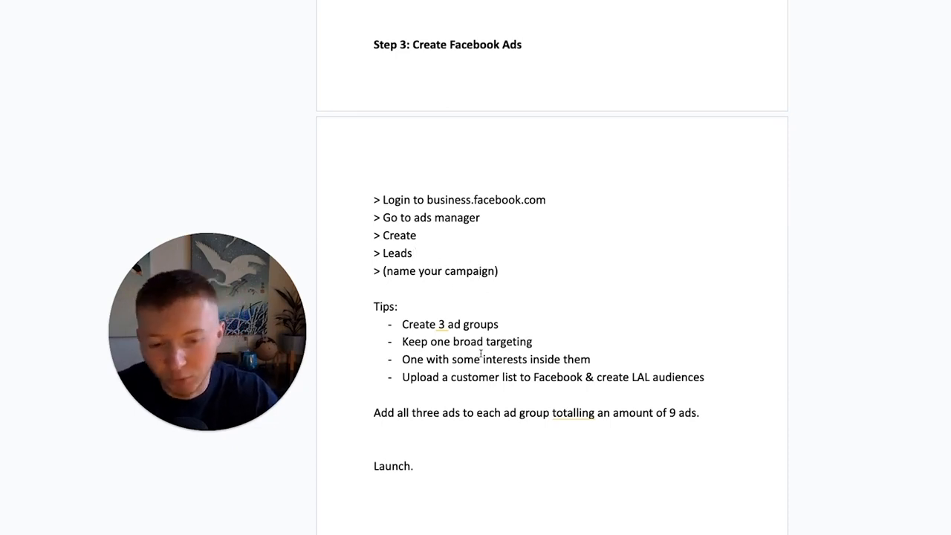
Step: Review the Step 3 tips on creating three ad groups, broad targeting and uploading a customer list
drag(374, 307, 500, 323)
click(408, 323)
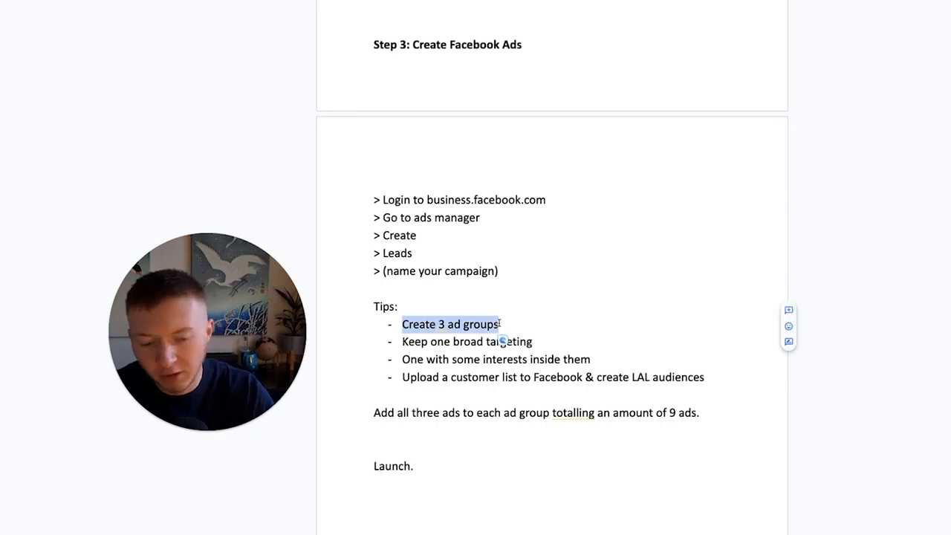
click(459, 342)
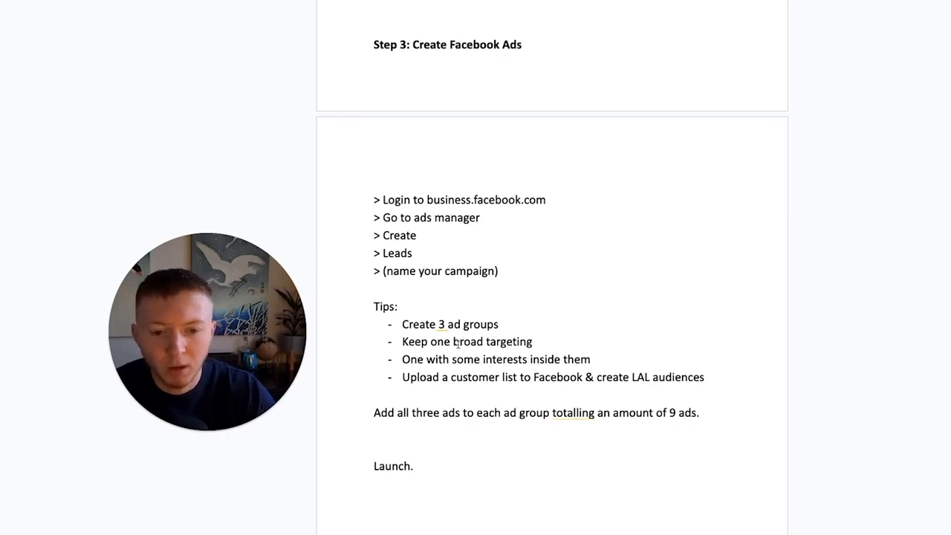
click(440, 377)
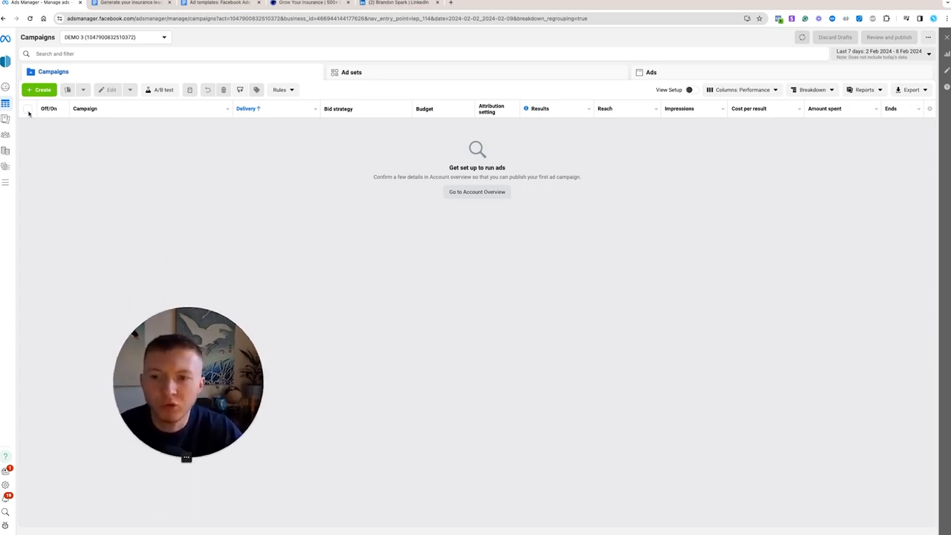
Step: Create a new campaign in Ads Manager with the Leads objective and the Manual leads campaign setup
click(40, 90)
click(416, 288)
click(565, 399)
click(416, 267)
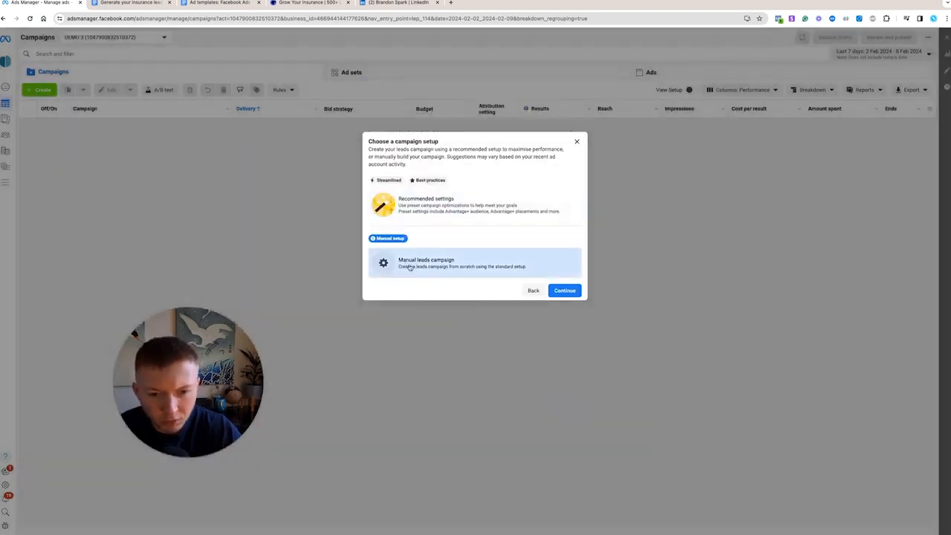
click(564, 289)
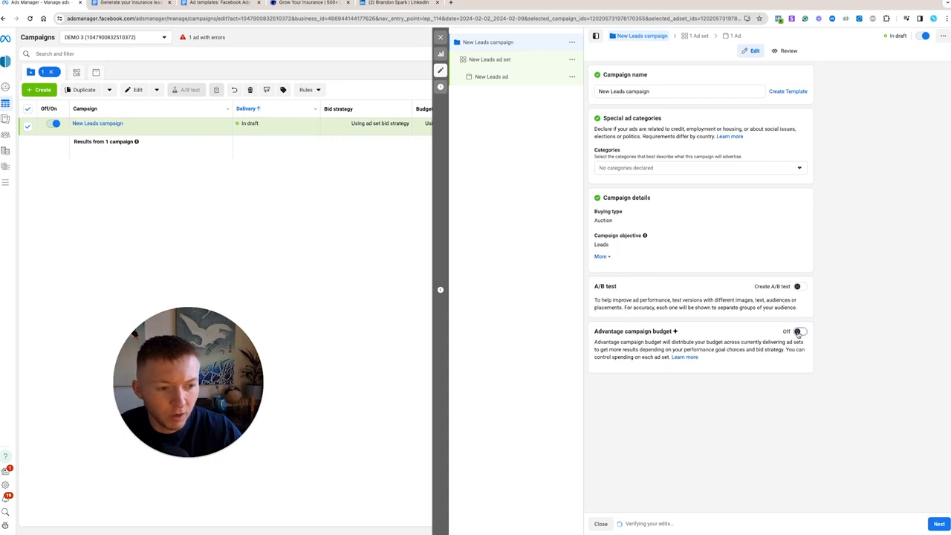
Step: Turn on Advantage campaign budget and name the campaign "Prospecting - Insurance"
click(796, 331)
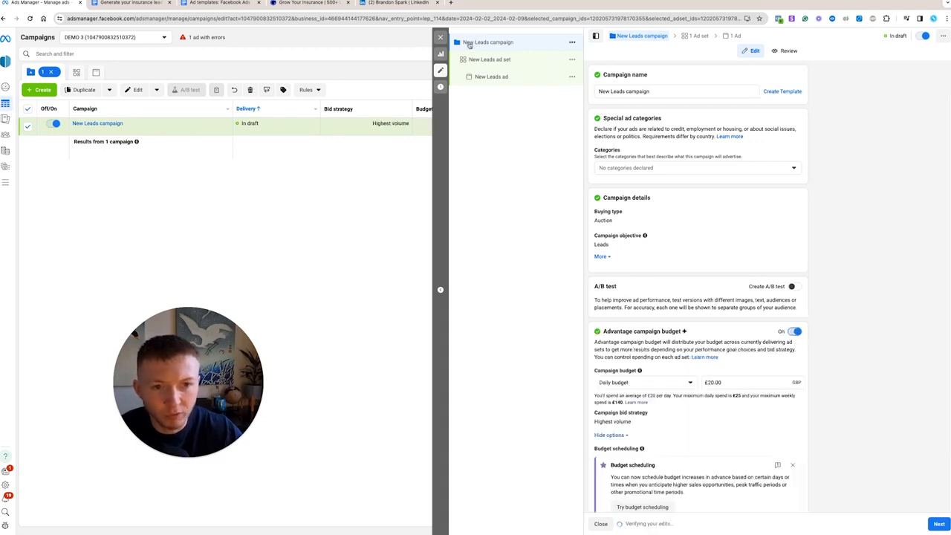
drag(653, 91, 451, 87)
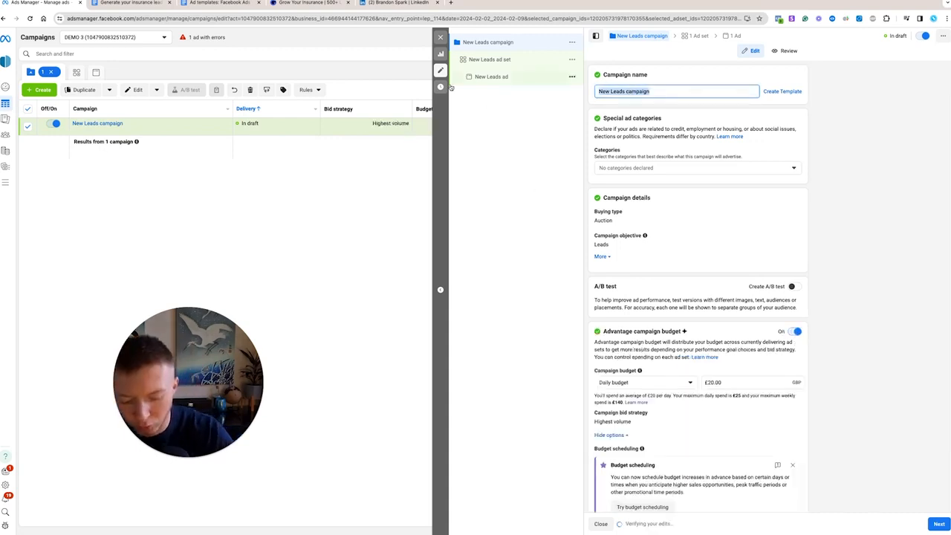
text(Prospecting)
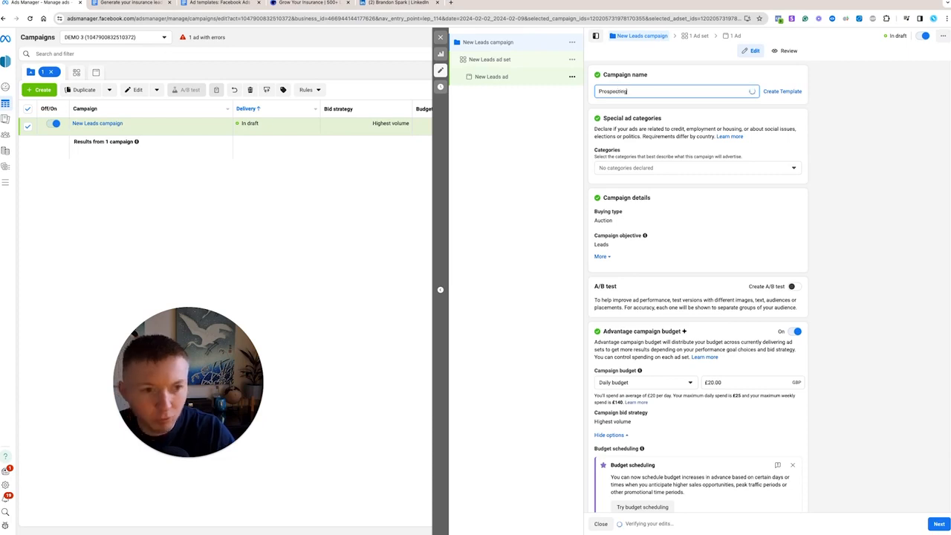
text( - Insurance)
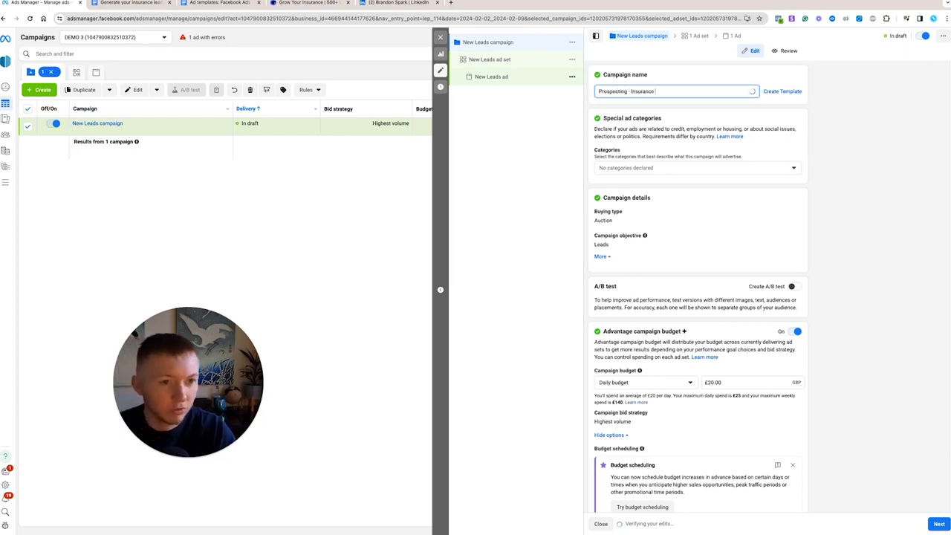
Step: Set the campaign's daily budget to £30
scroll(664, 247, down, 1)
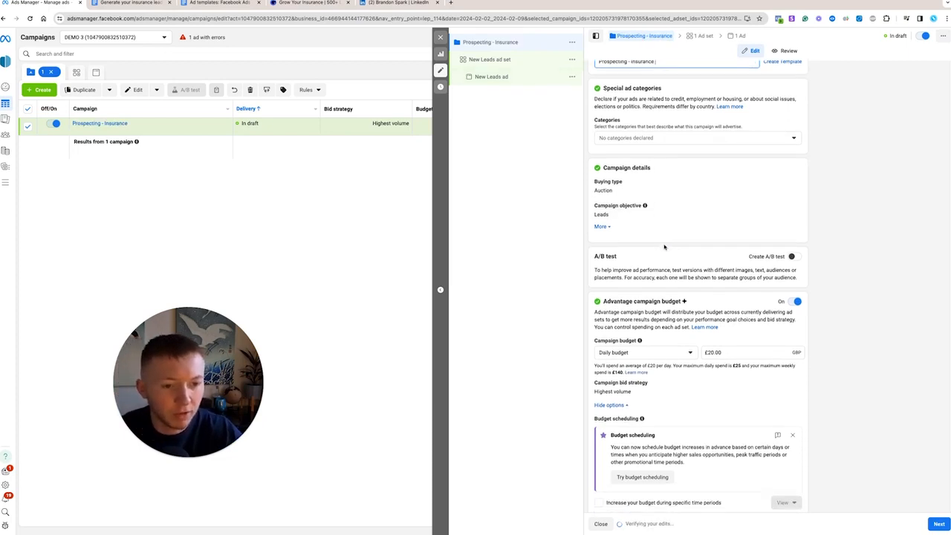
scroll(654, 309, down, 2)
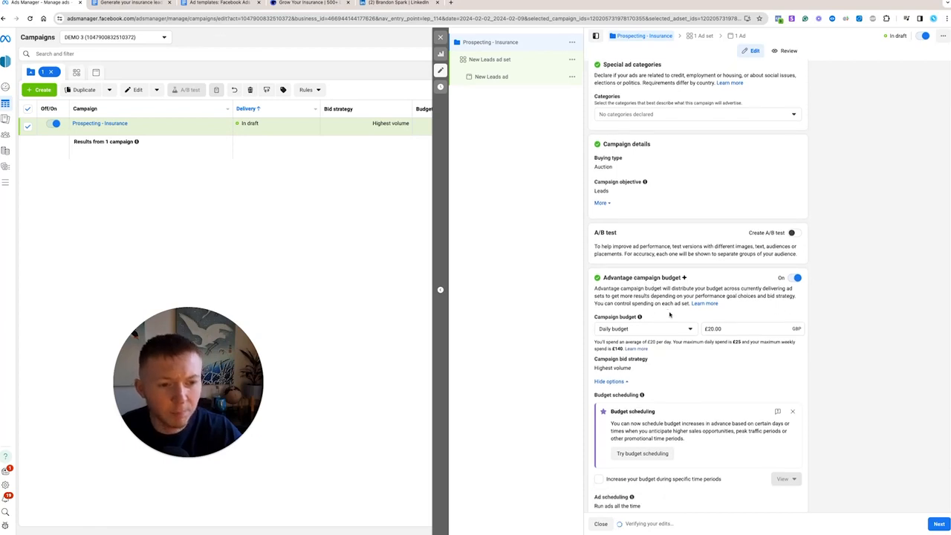
click(710, 319)
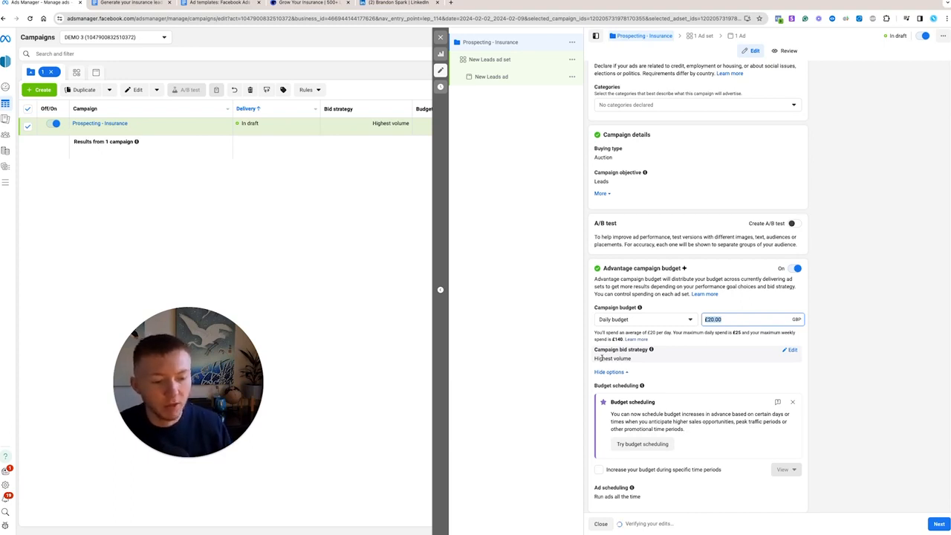
text(25)
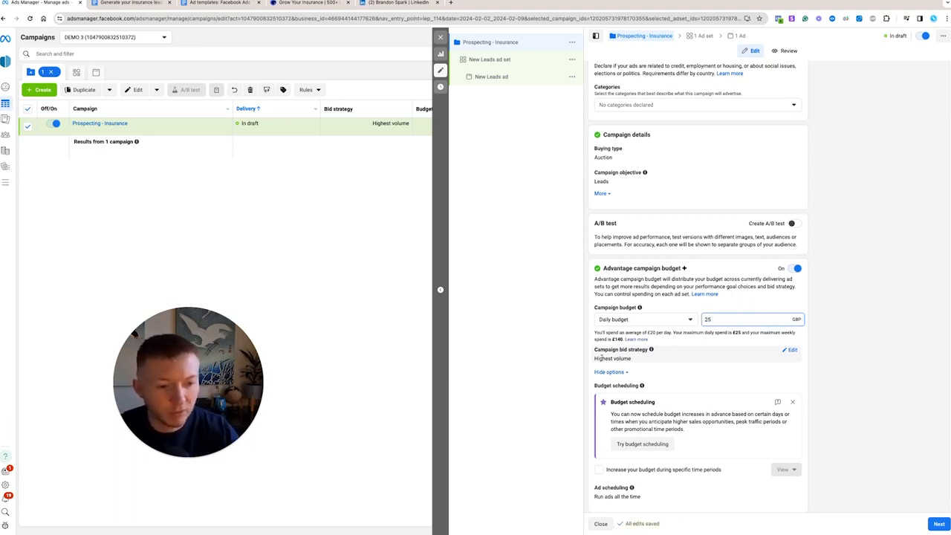
key(BackSpace)
key(BackSpace)
text(3)
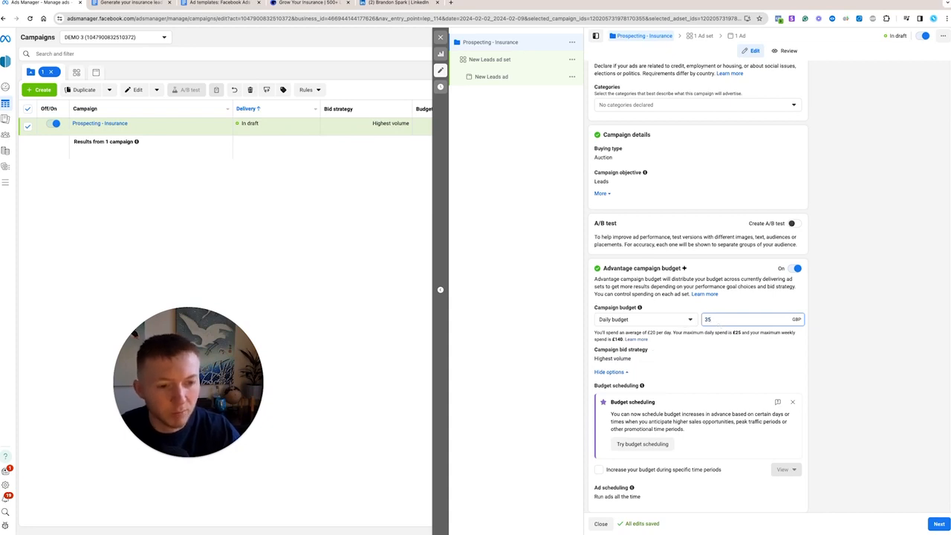
text(5)
click(635, 319)
click(635, 318)
text(30)
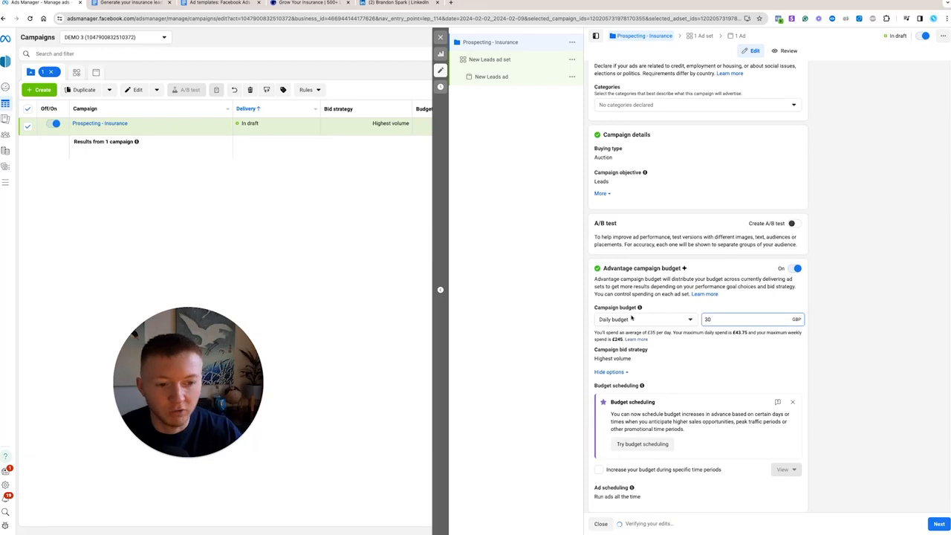
click(592, 304)
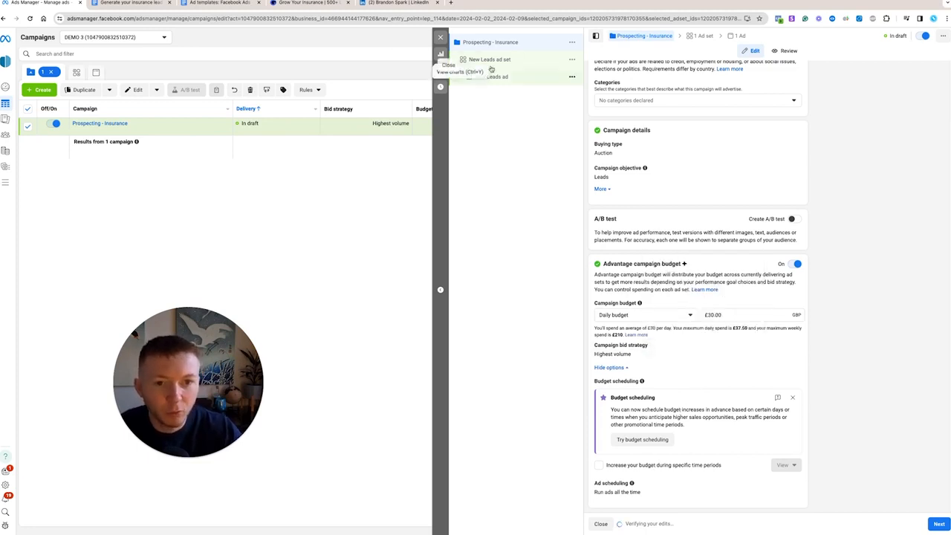
Step: Open the New Leads ad set and keep Maximise number of leads as its performance goal
click(472, 59)
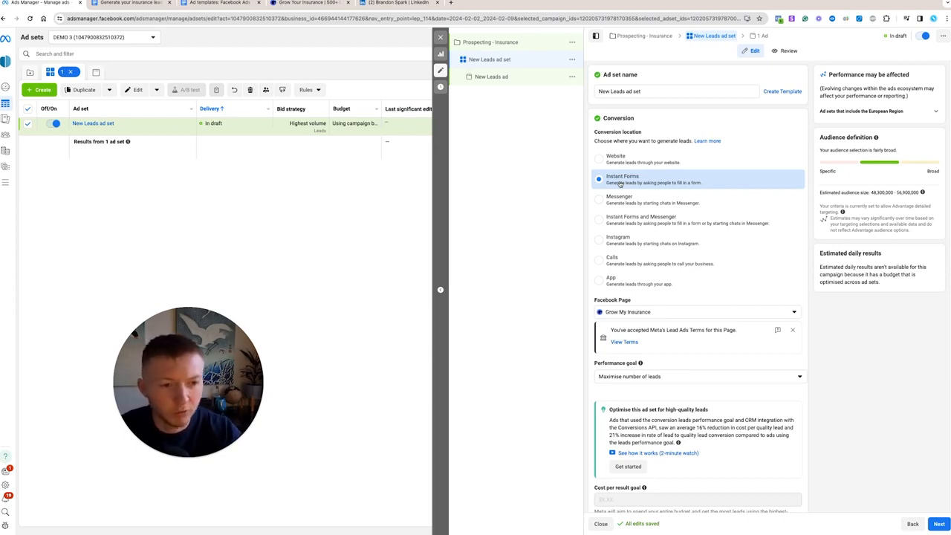
scroll(621, 186, down, 1)
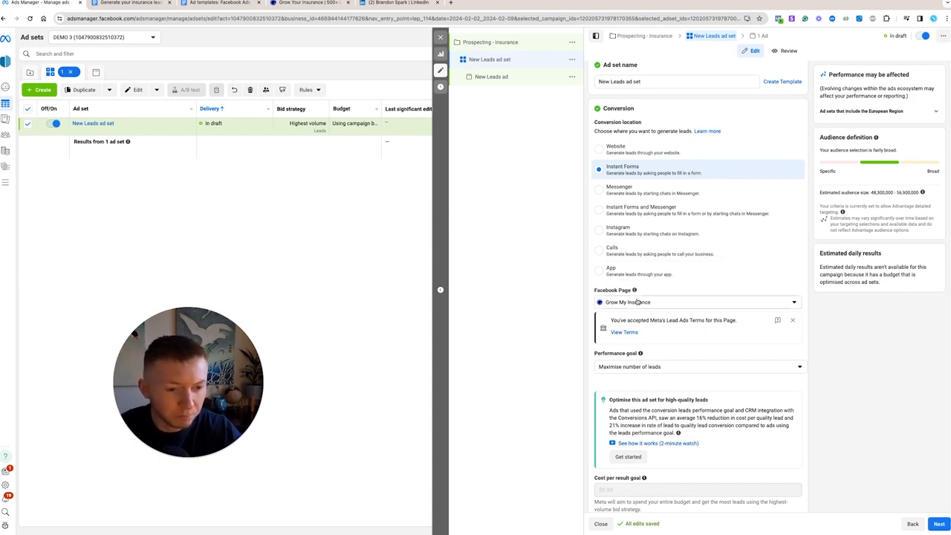
scroll(654, 303, down, 1)
scroll(659, 305, down, 3)
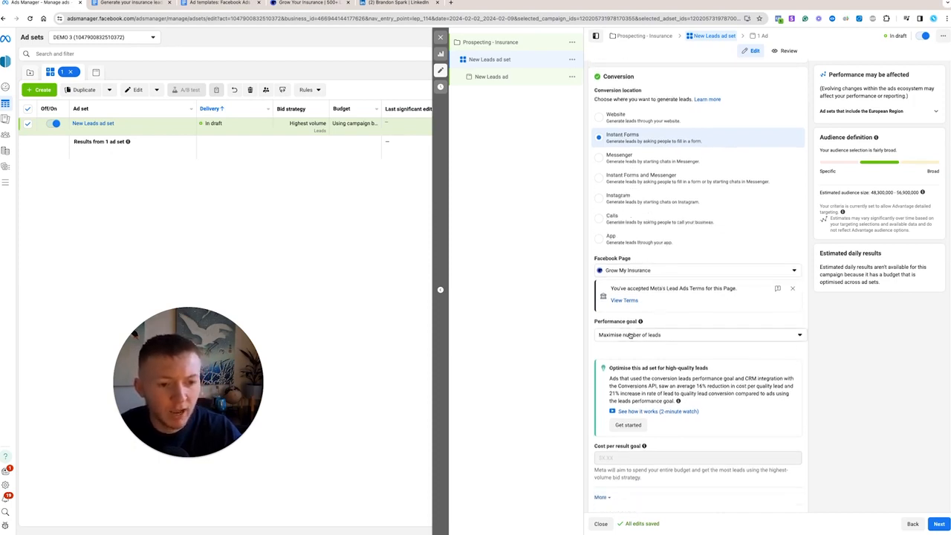
click(632, 325)
click(641, 346)
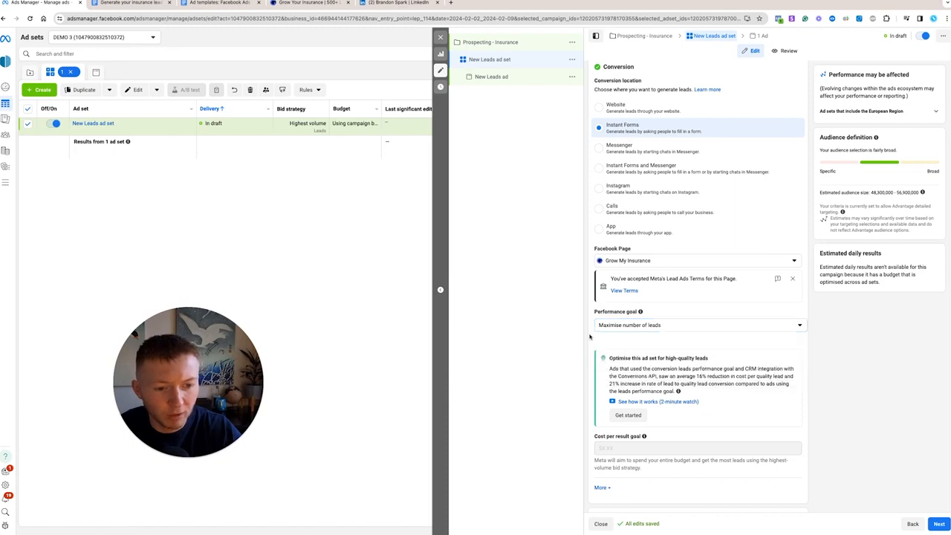
Step: Expand the optional audience suggestion settings in the ad set's Advantage+ audience section
scroll(590, 334, down, 10)
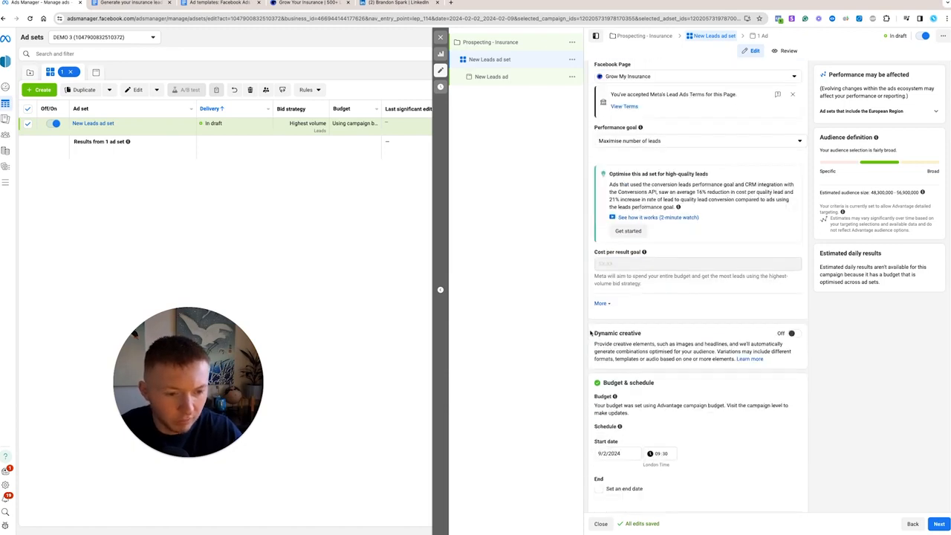
scroll(627, 351, down, 5)
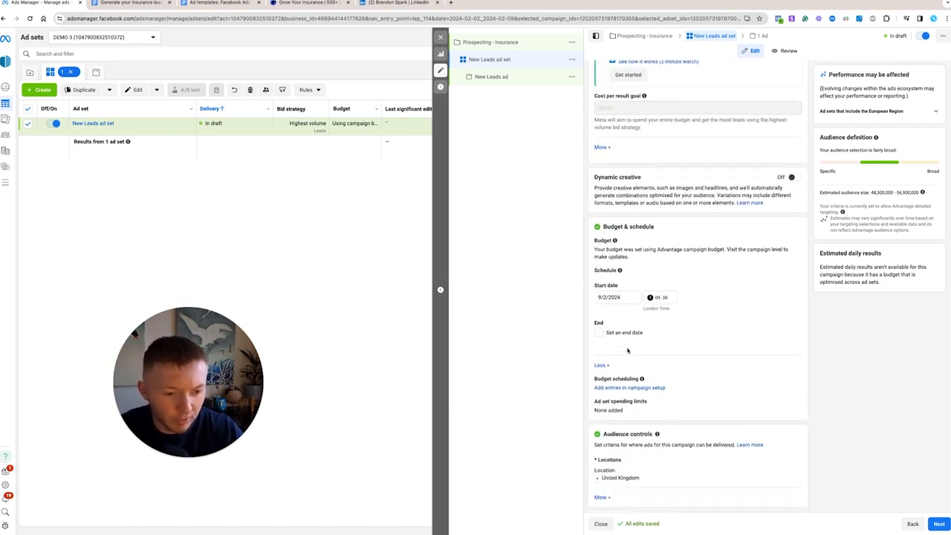
scroll(630, 316, down, 2)
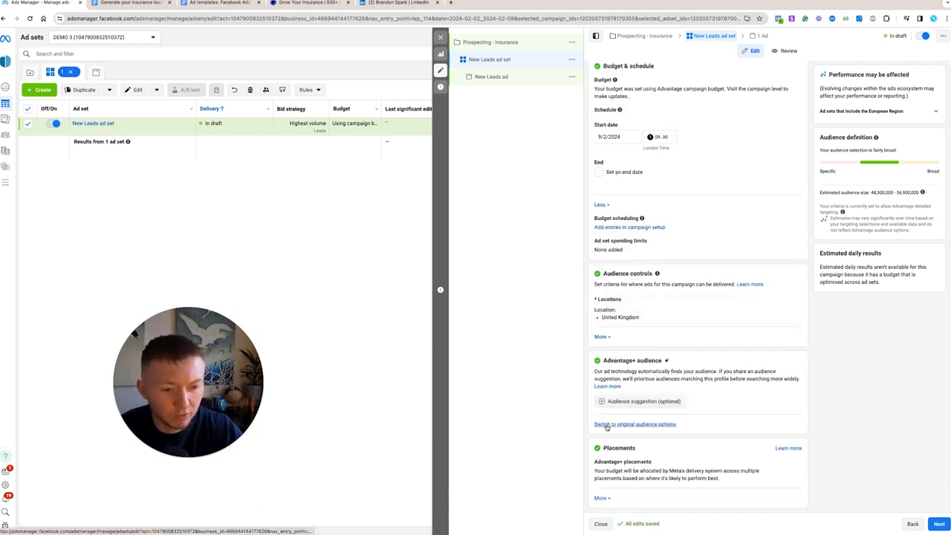
click(611, 401)
drag(603, 332, 661, 333)
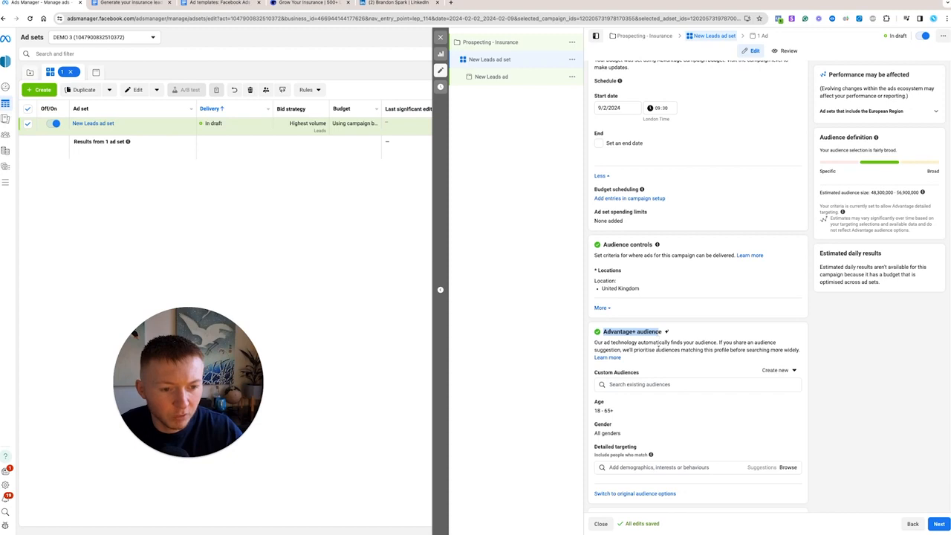
scroll(633, 386, down, 1)
click(629, 375)
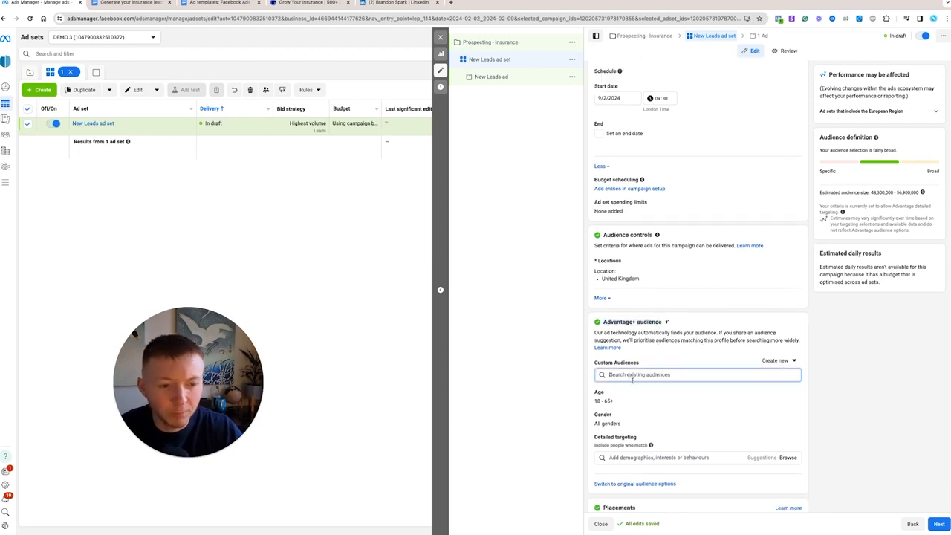
Step: Rename the ad set as "Broad"
scroll(641, 248, up, 10)
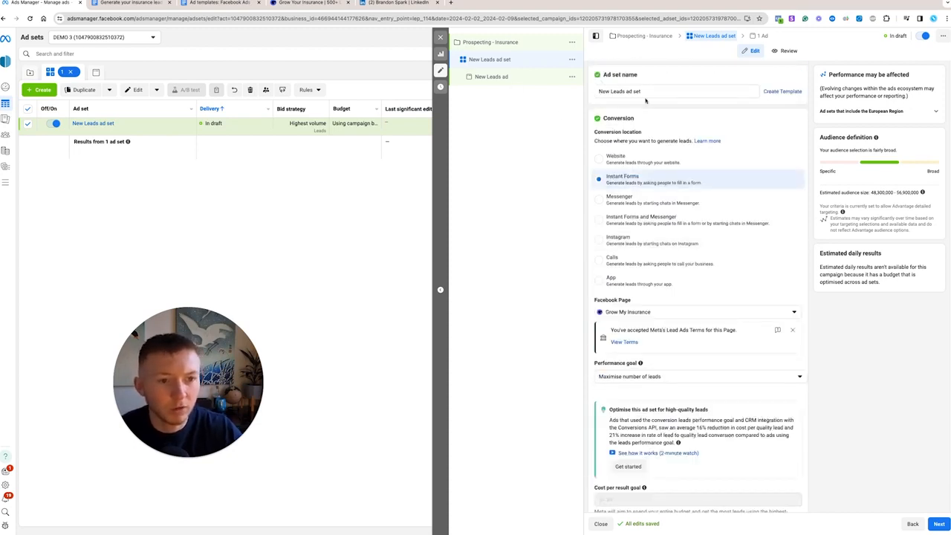
drag(646, 92, 520, 88)
text(Broad)
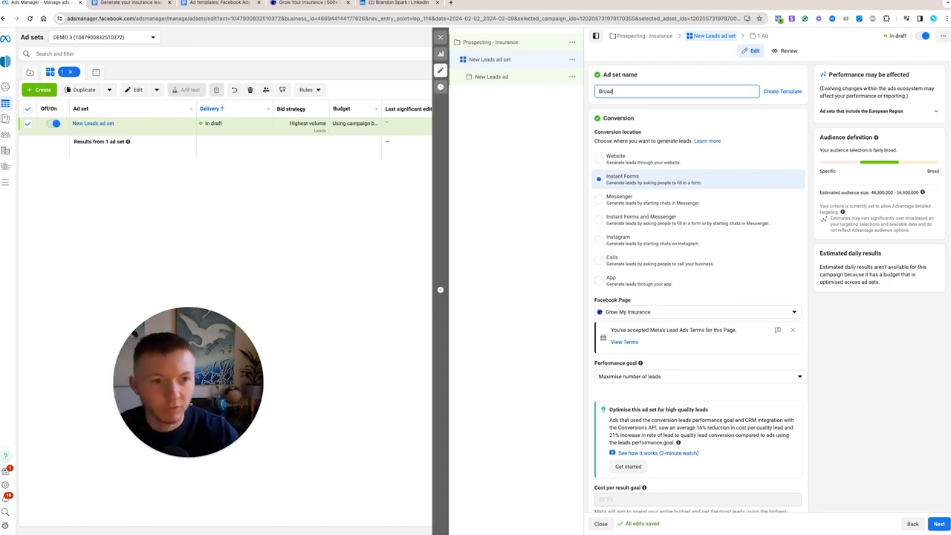
Step: Set the Advantage+ audience suggestion's age range to 25–60 in the Broad ad set
scroll(702, 359, down, 6)
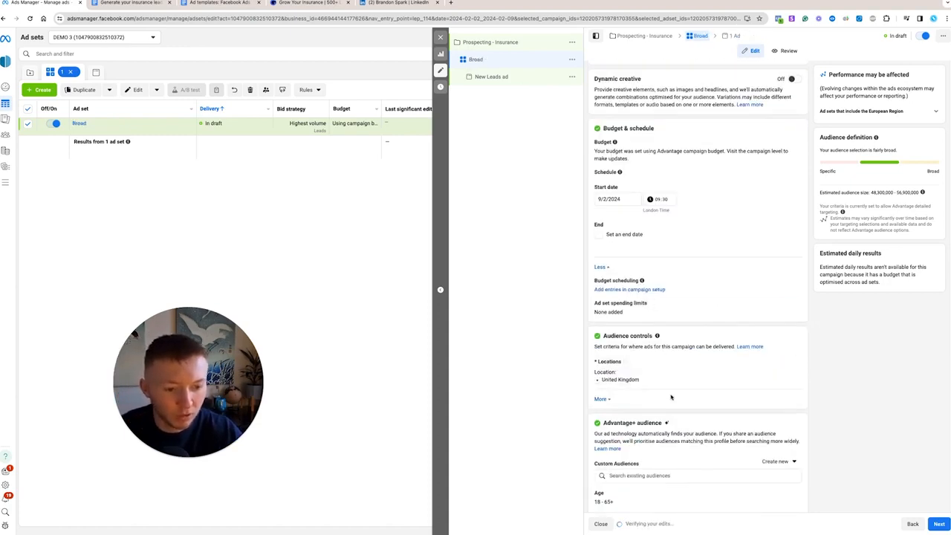
scroll(669, 398, down, 3)
click(792, 340)
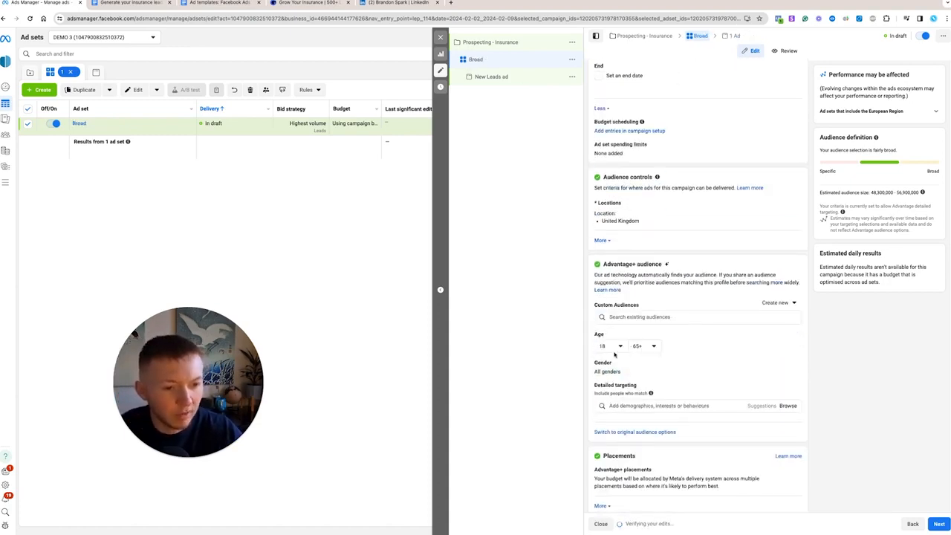
click(609, 346)
click(612, 451)
click(644, 345)
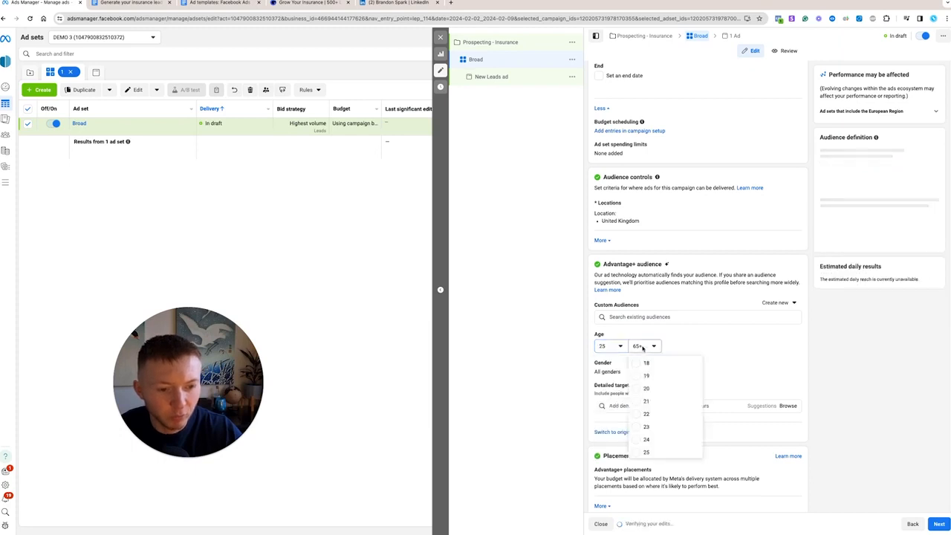
click(648, 387)
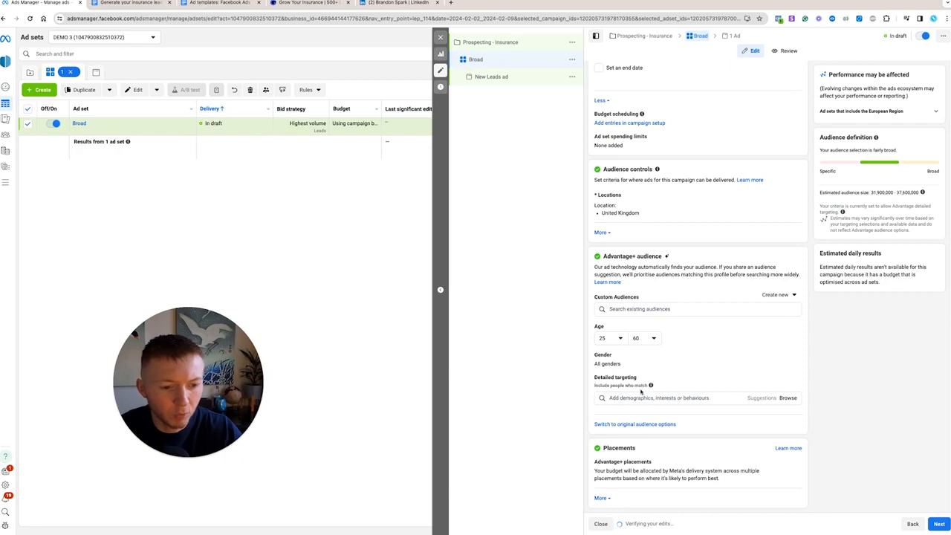
mouse_move(651, 386)
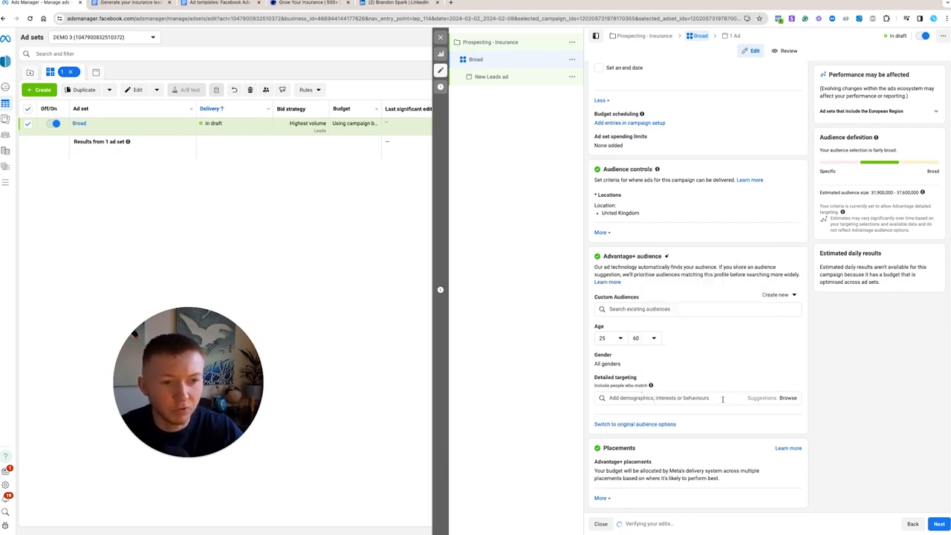
scroll(721, 397, up, 10)
scroll(715, 386, down, 10)
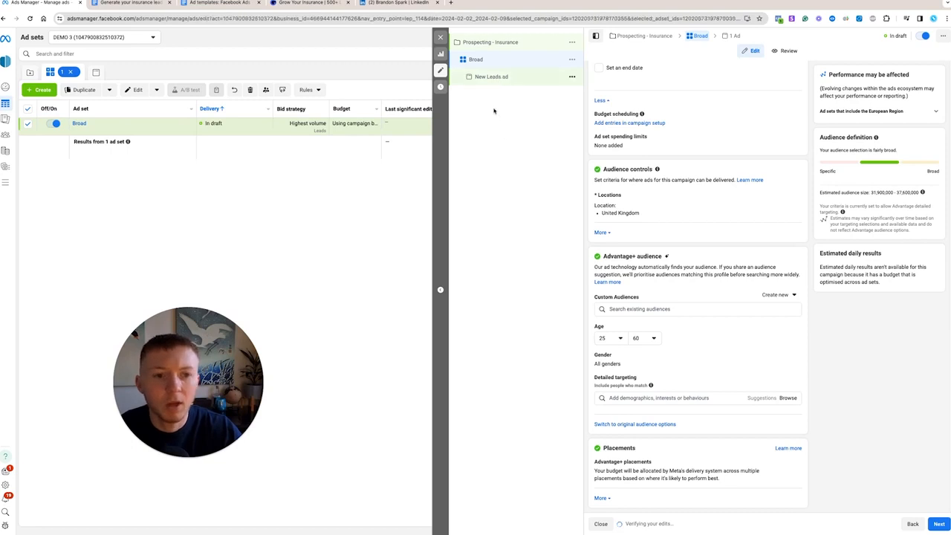
Step: Open the New Leads ad and disable Multi-advertiser ads in its ad setup
click(491, 79)
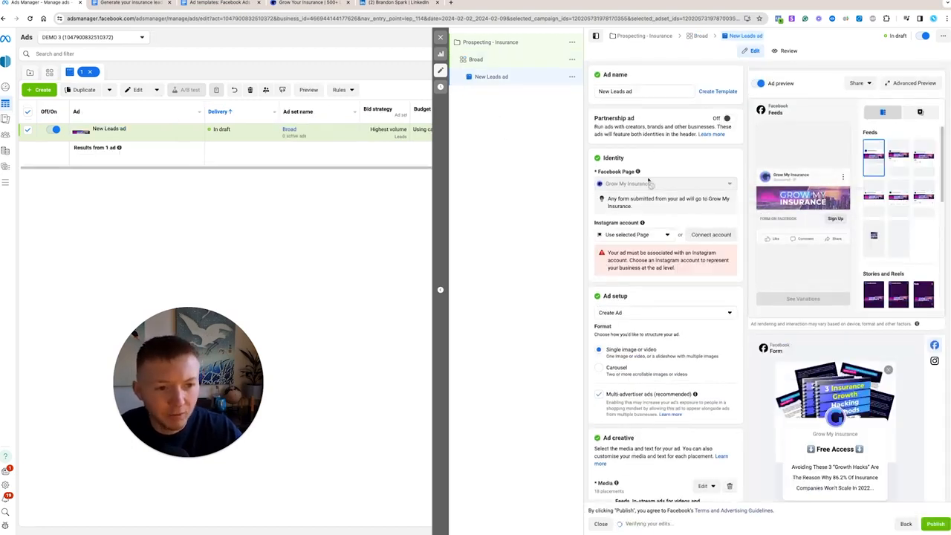
scroll(649, 193, down, 2)
click(606, 254)
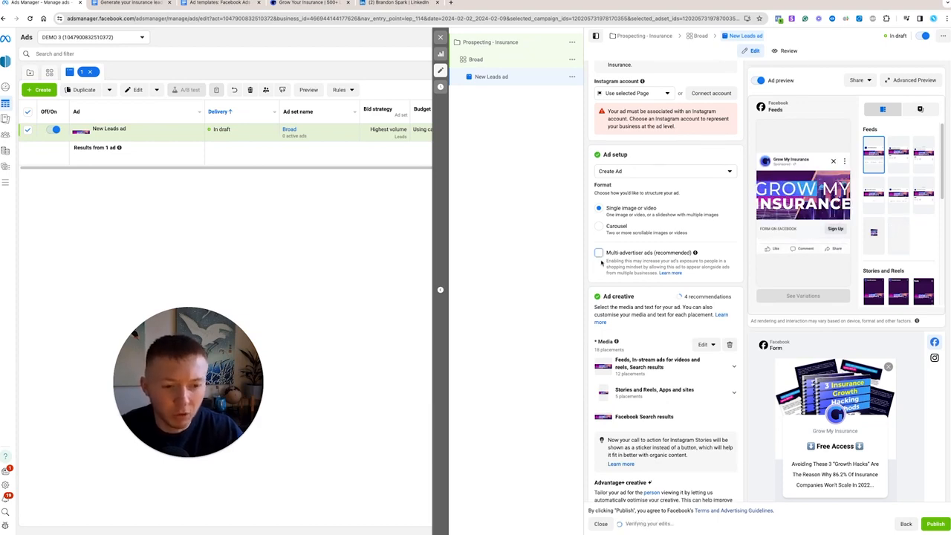
Step: Remove the ad's existing media and upload the video AD2 (315) V2.mp4 as its new media
click(730, 346)
click(619, 354)
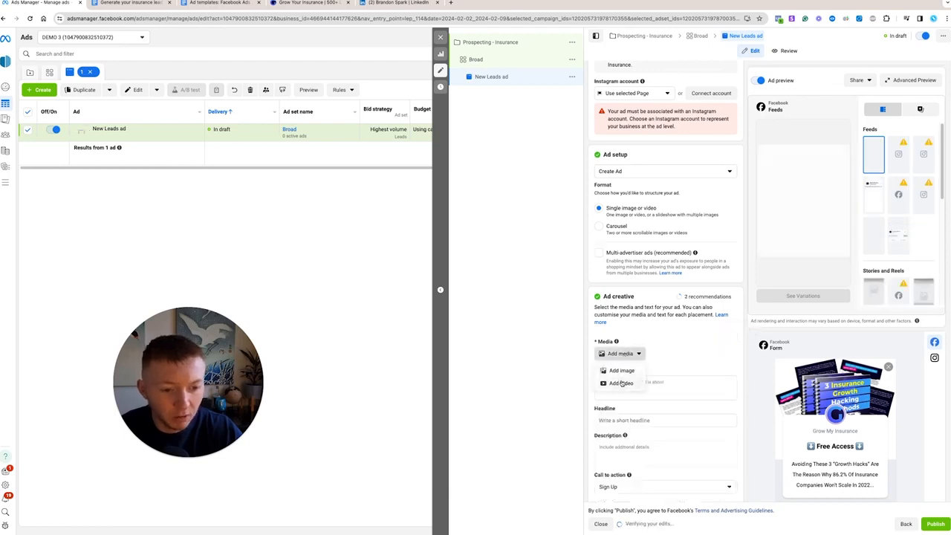
click(621, 382)
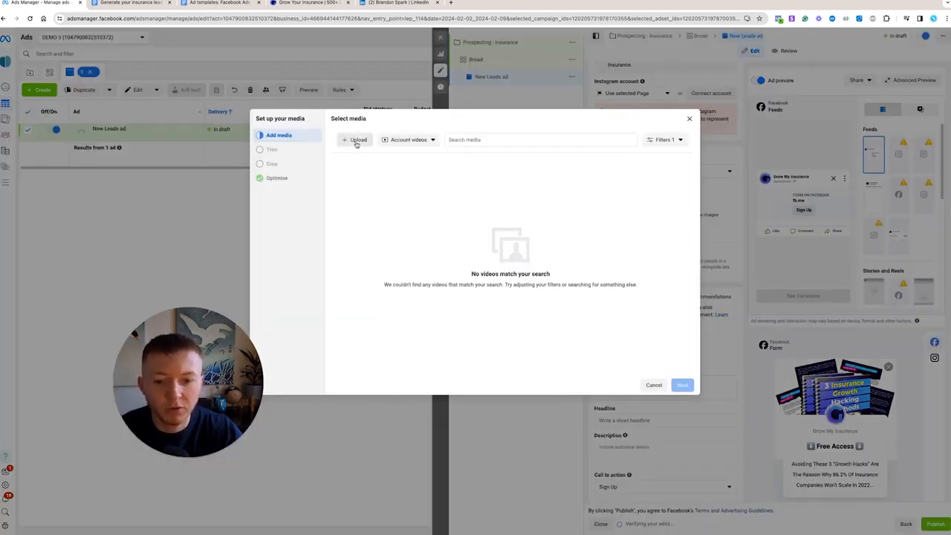
click(356, 140)
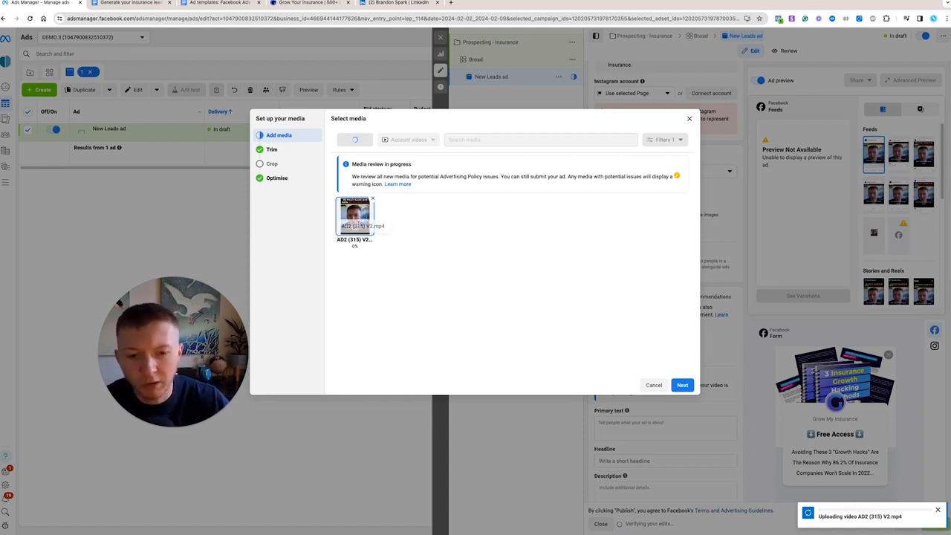
Step: Keep the original video crop for all placements and finish the media setup with all Advantage+ creative optimisations on
click(682, 385)
click(682, 385)
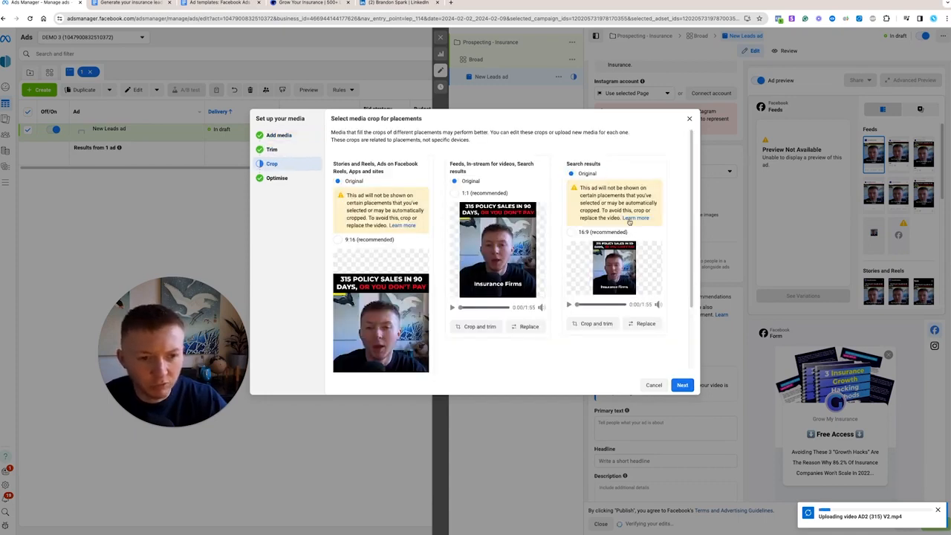
click(570, 231)
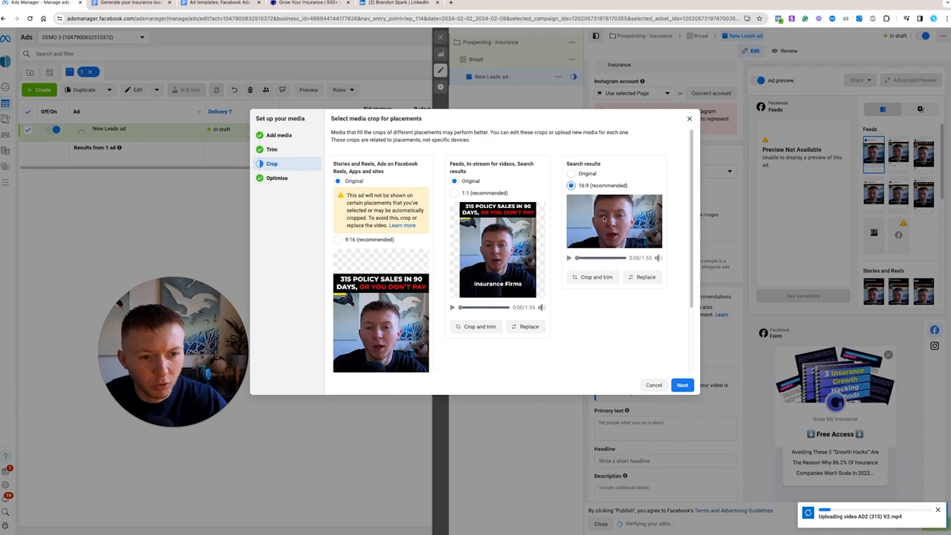
click(569, 173)
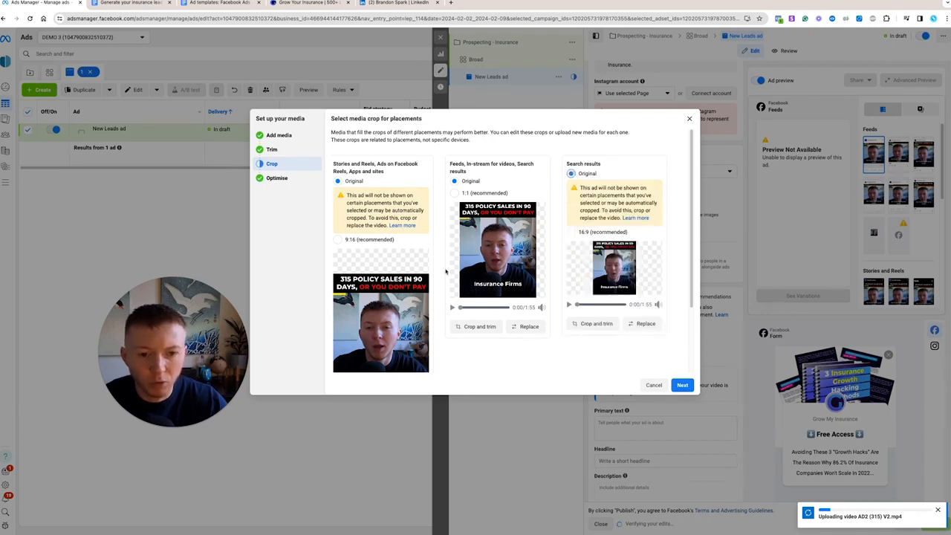
click(682, 384)
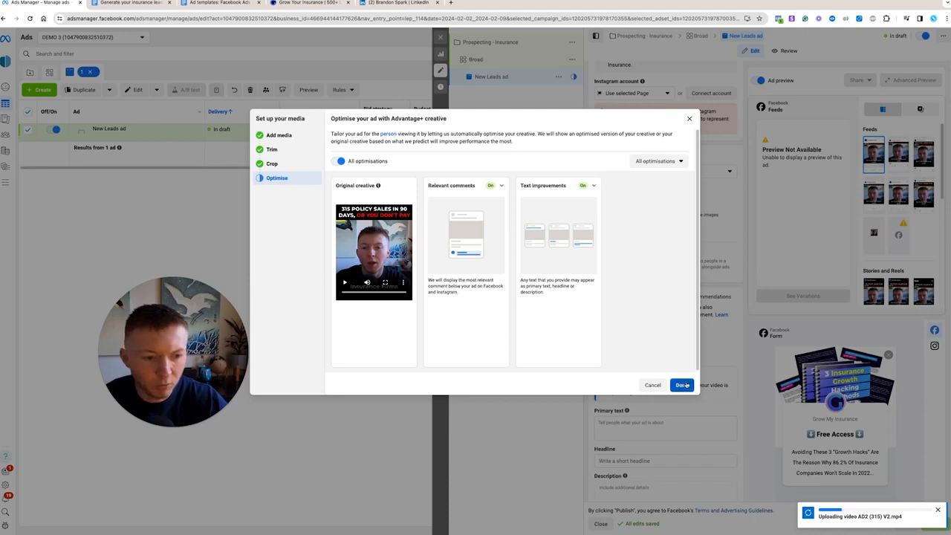
click(682, 385)
Step: Write the ad's primary text as "Mums & Dads looking for Life Insurance, check this out!" followed by a line break
click(633, 405)
scroll(629, 399, down, 2)
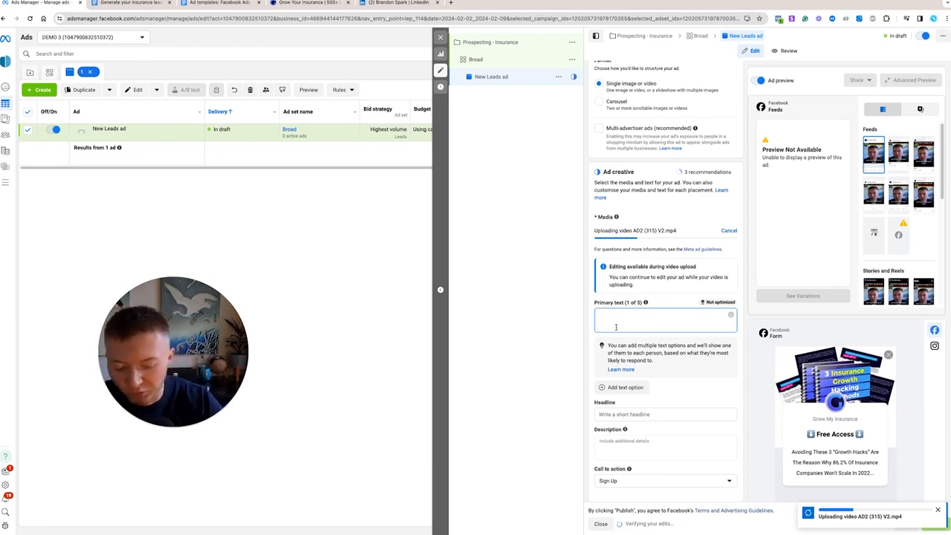
text(Mums)
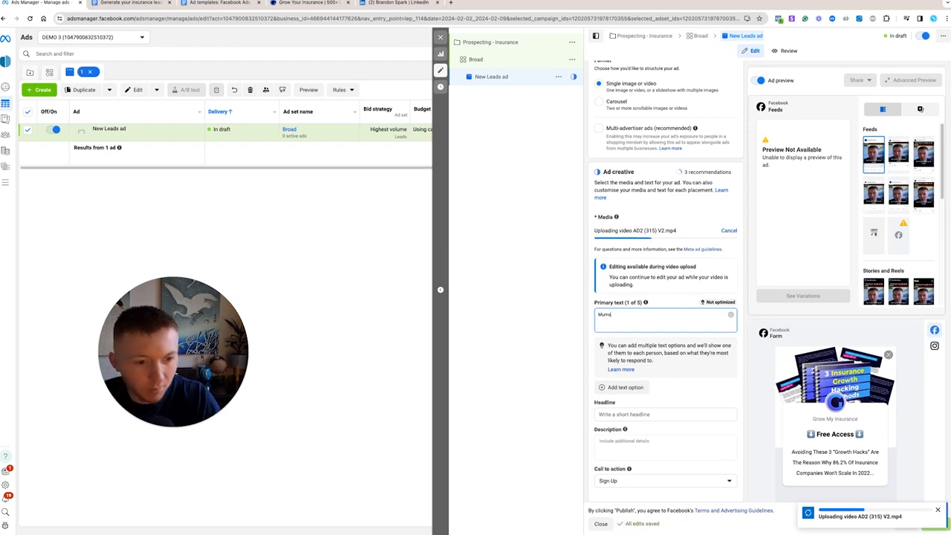
text( & Dads)
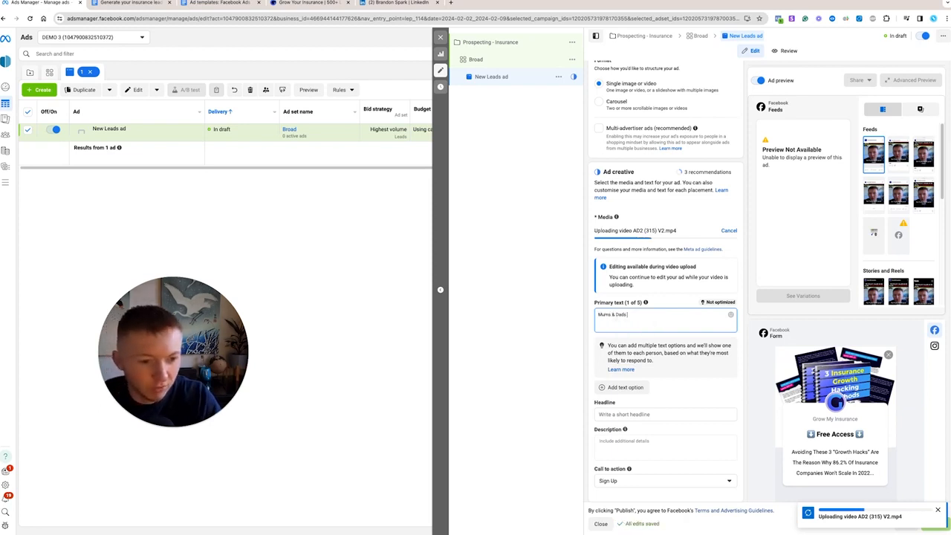
text( looking for Life INsurance,check this out!)
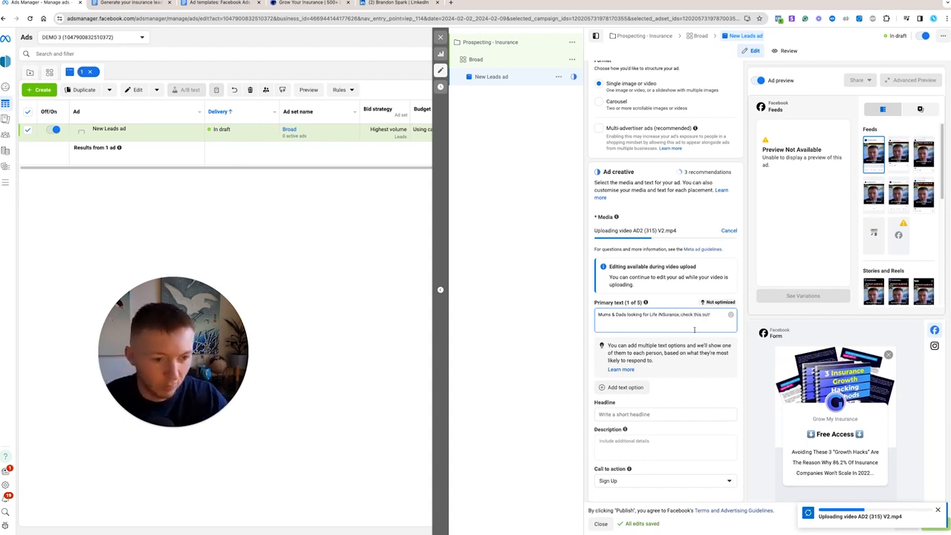
click(665, 315)
key(BackSpace)
key(BackSpace)
text(ns)
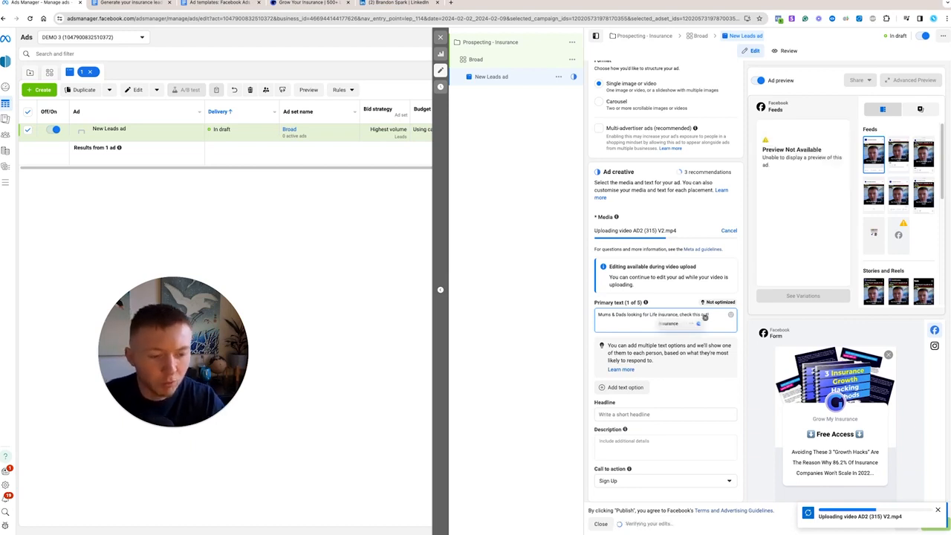
click(633, 315)
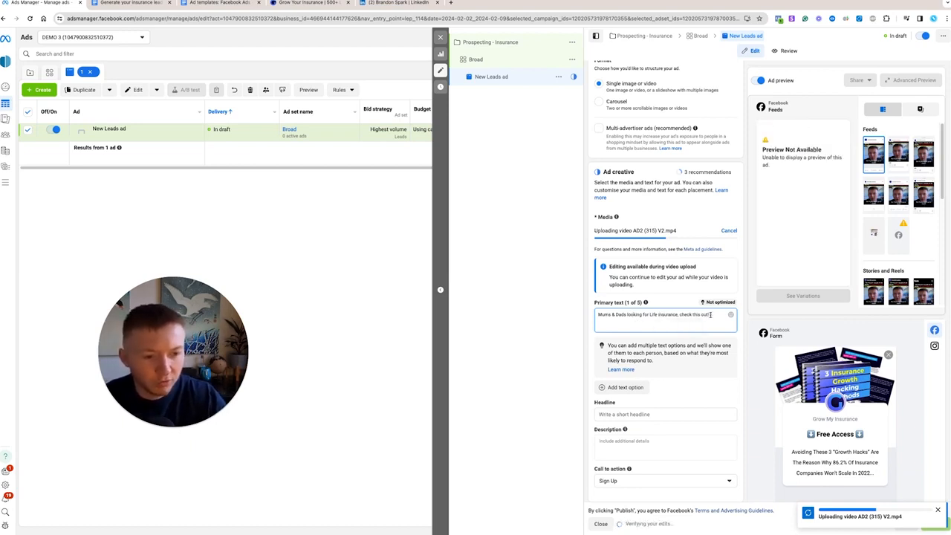
key(Return)
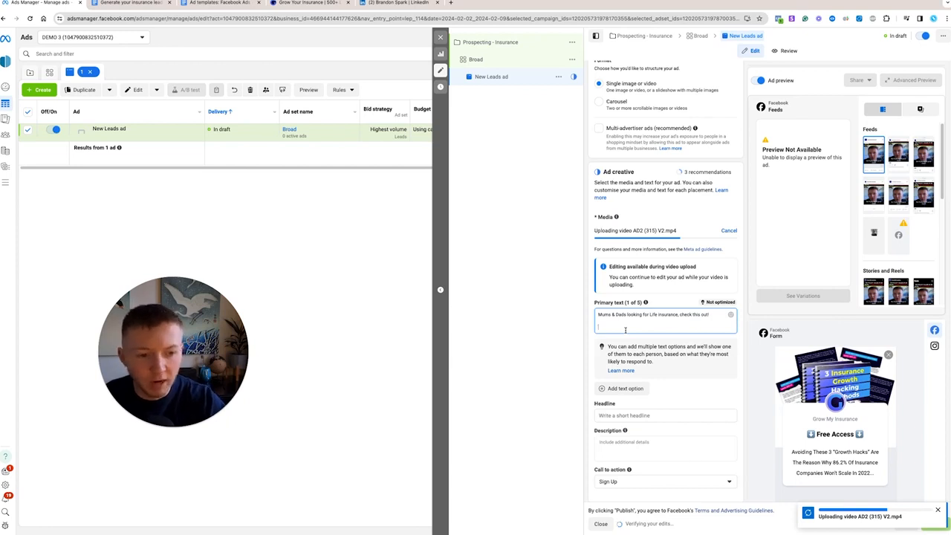
drag(625, 330, 594, 312)
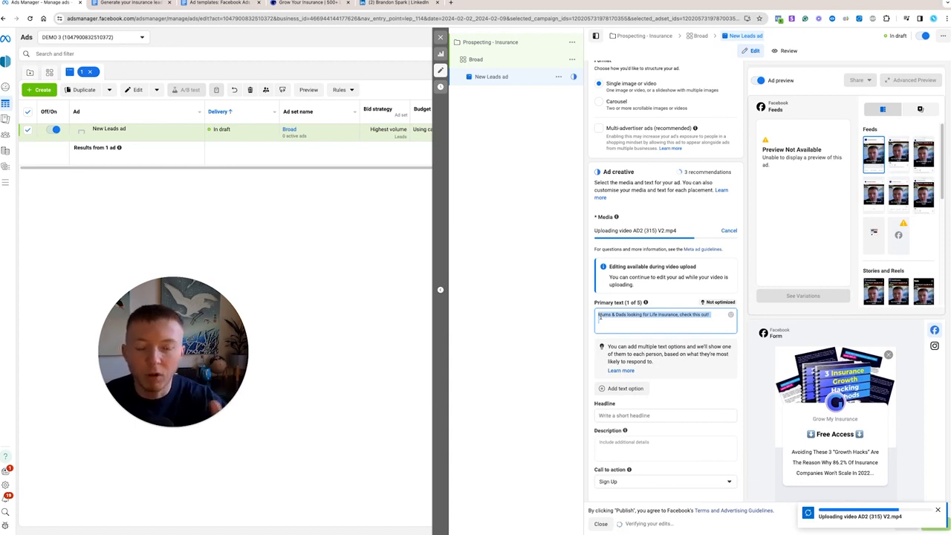
click(602, 321)
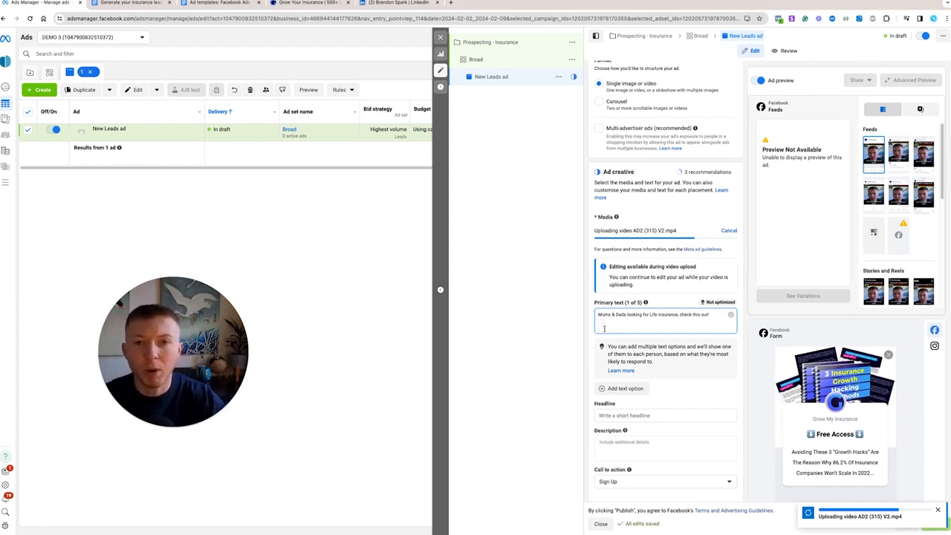
drag(604, 317, 553, 322)
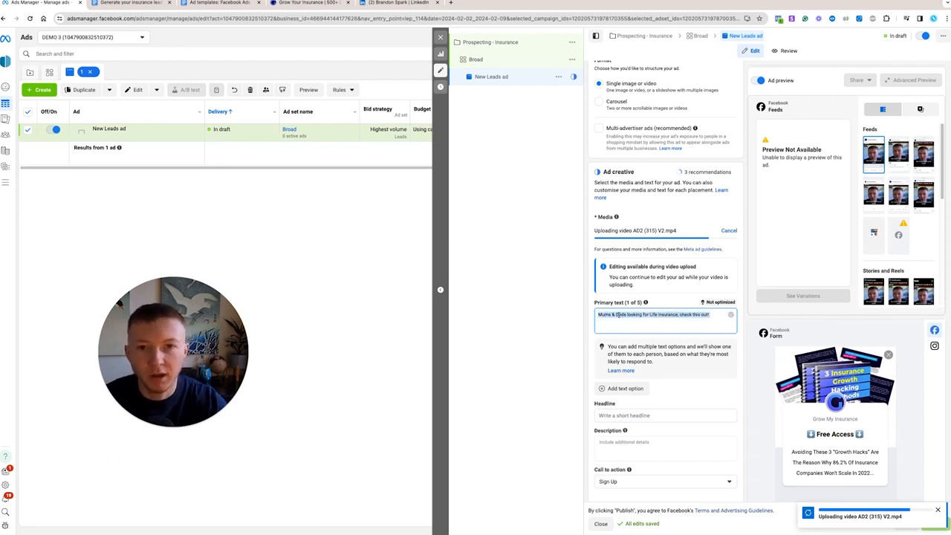
Step: Enter "Mums & Dads life insurance" as the ad's headline
scroll(621, 323, down, 1)
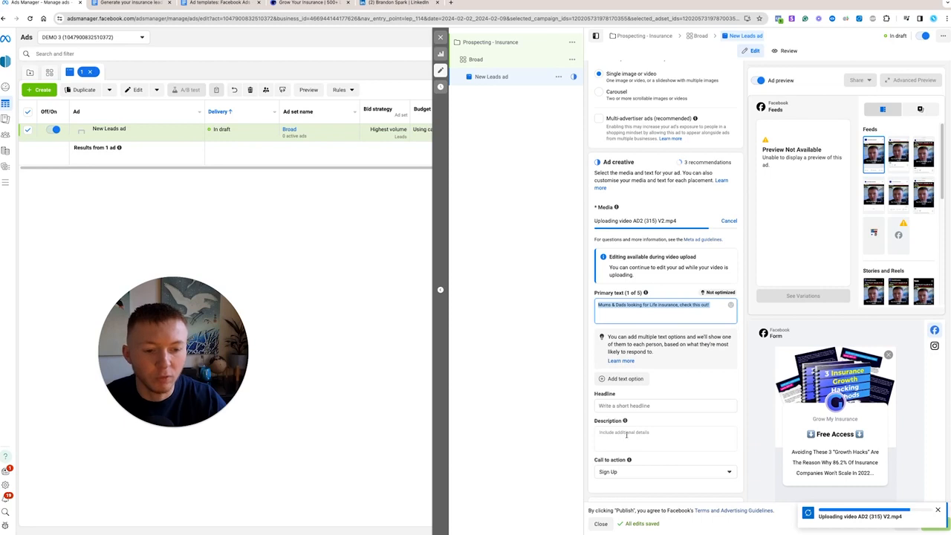
click(665, 405)
text(Mums &)
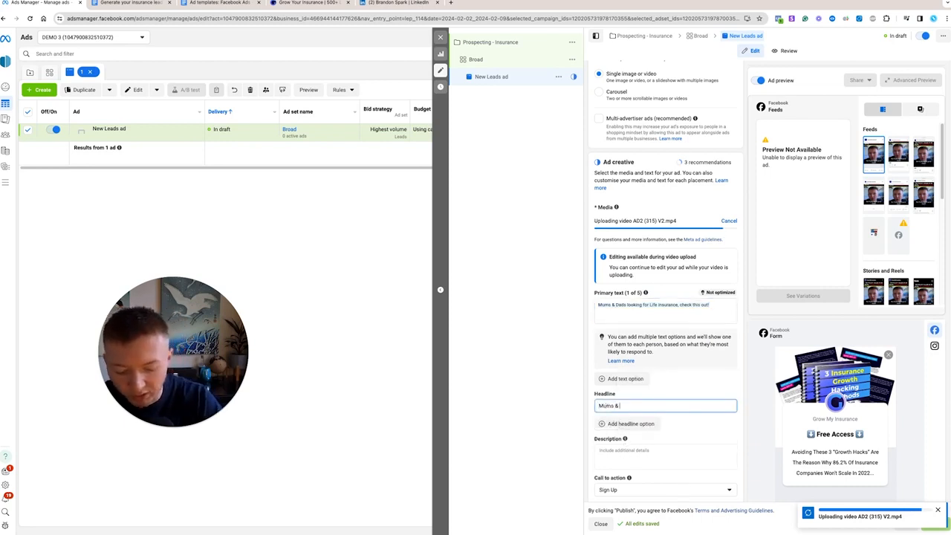
text( Dads life insurance)
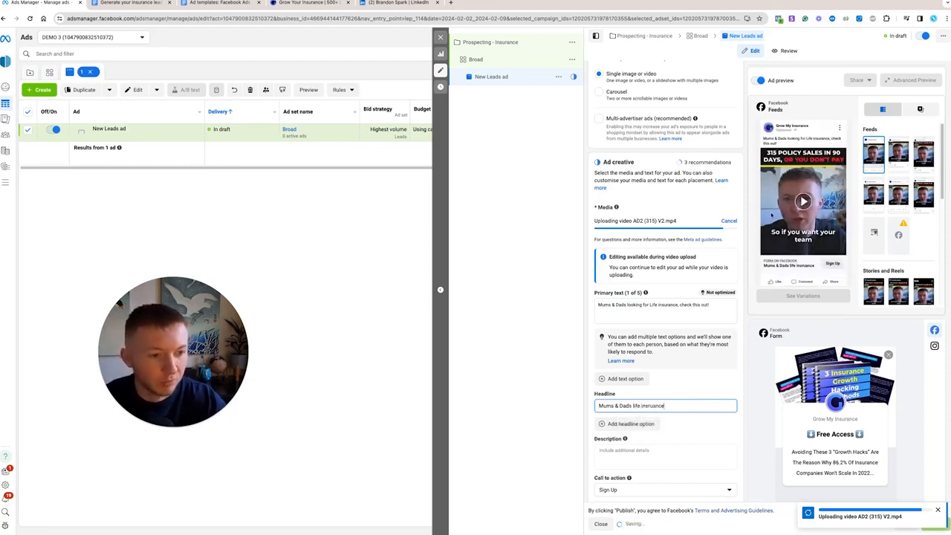
Step: Preview the ad in several other feed placements, including Instagram feed
click(900, 162)
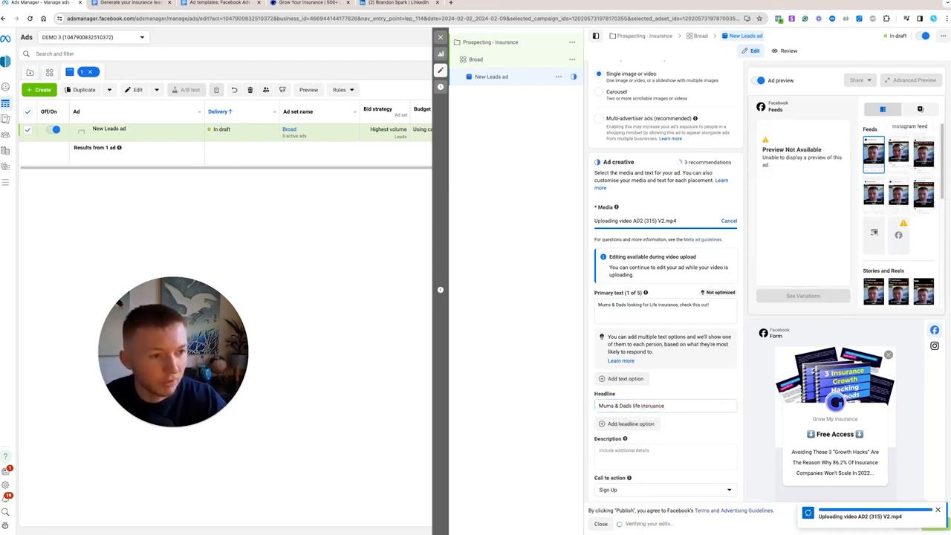
click(874, 195)
click(898, 195)
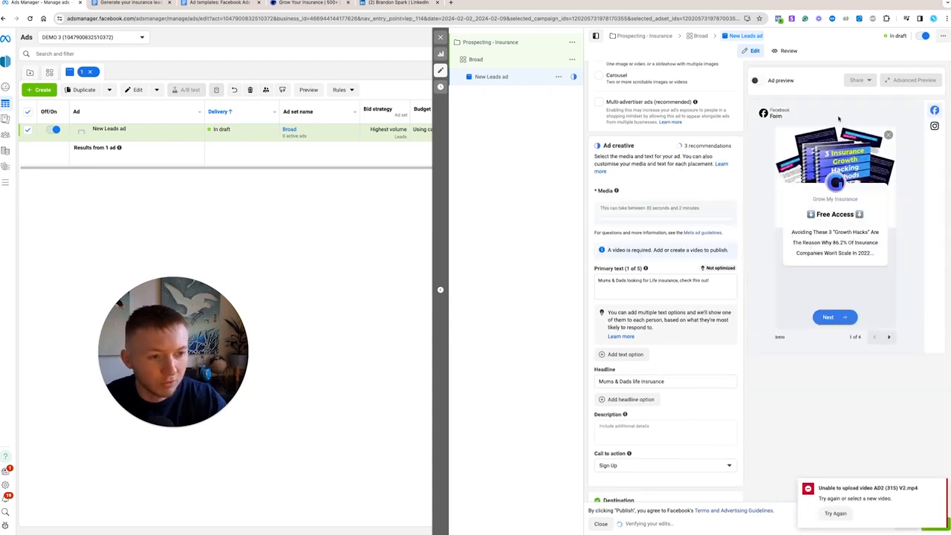
Step: Leave the ad's description empty and set its call to action to Learn more
click(632, 425)
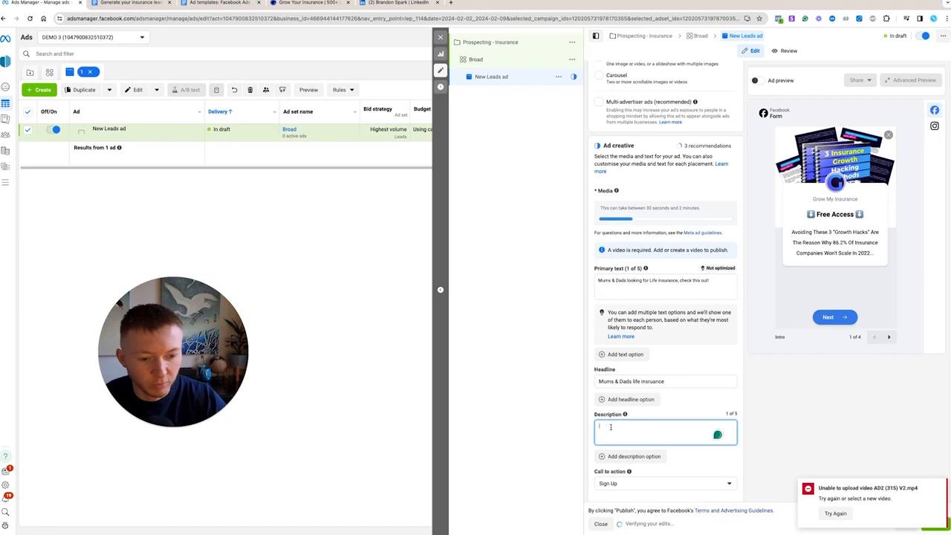
scroll(633, 426, down, 3)
click(626, 217)
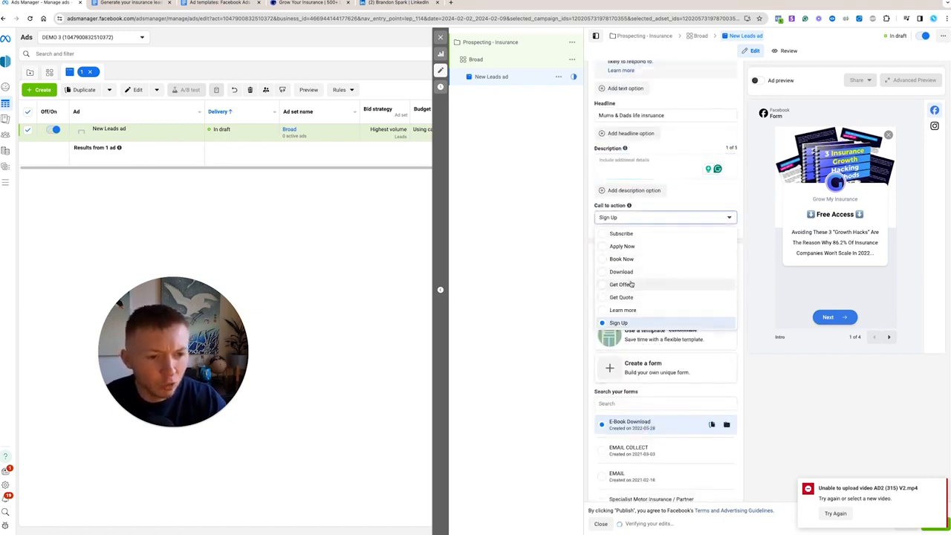
click(632, 312)
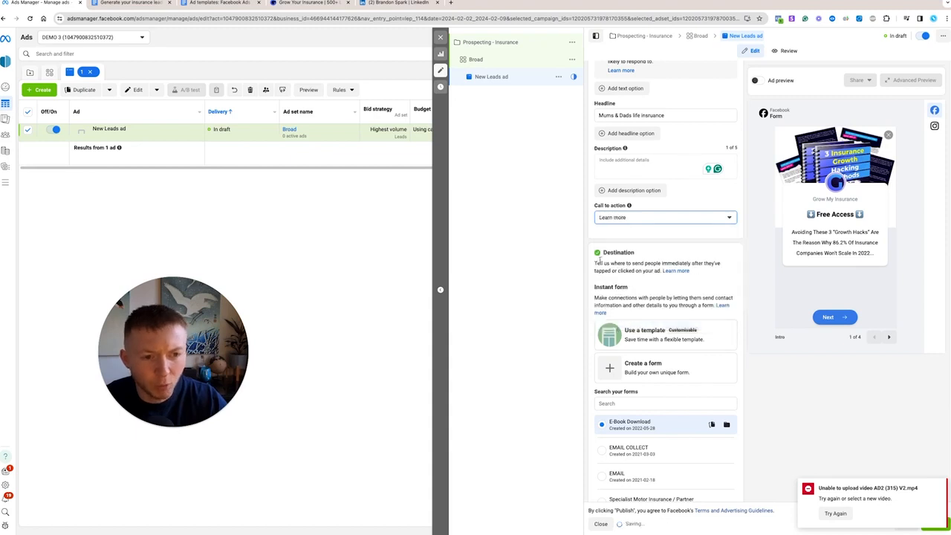
Step: Dismiss the upload notification and start a new instant form for the ad, named Life Insurance
scroll(593, 290, down, 2)
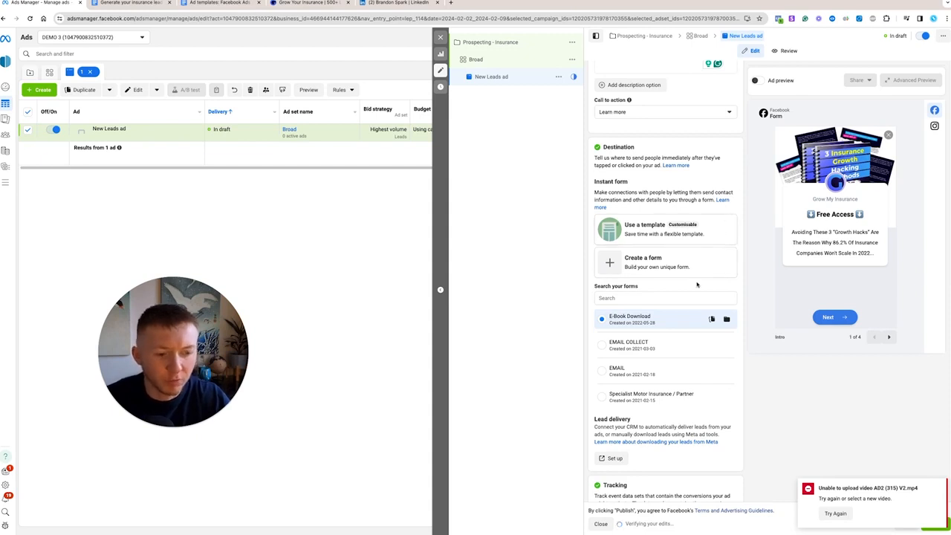
click(937, 486)
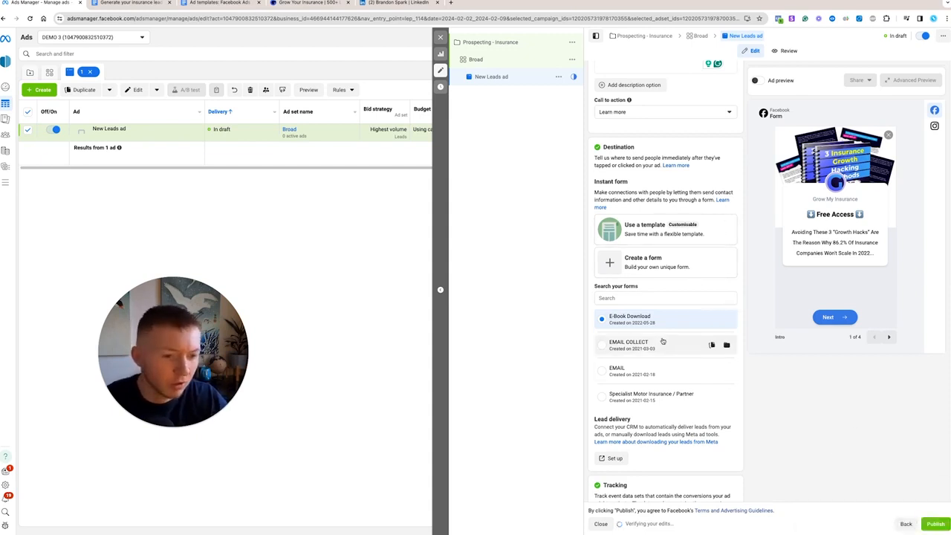
scroll(653, 327, down, 1)
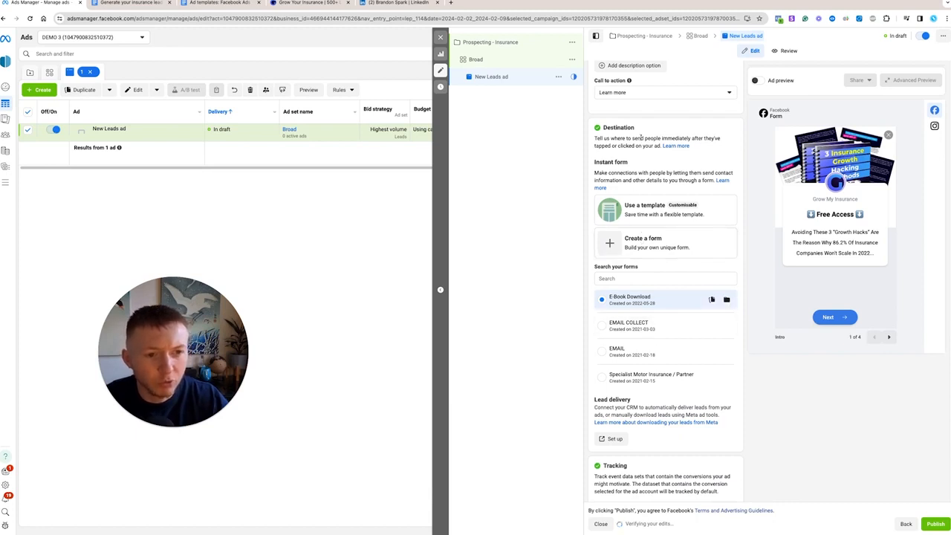
click(642, 239)
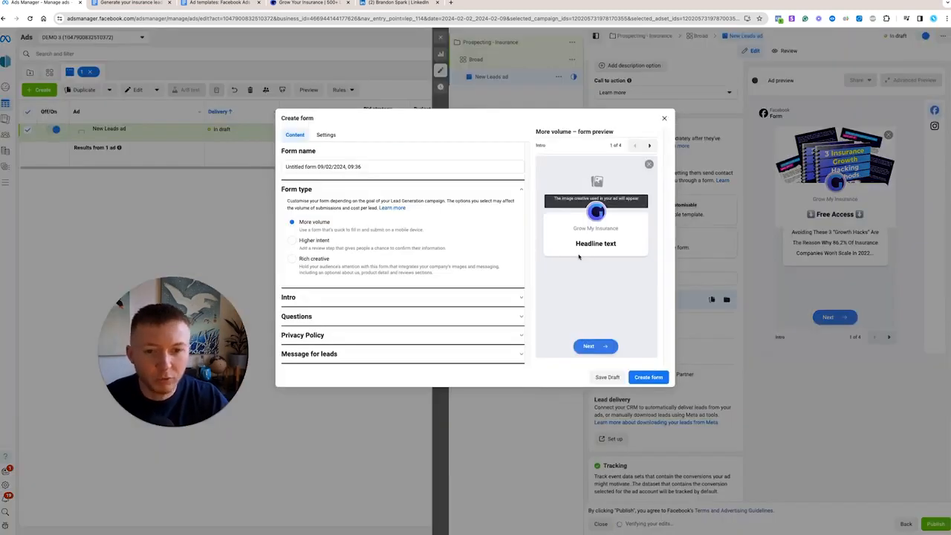
click(377, 167)
key(super+a)
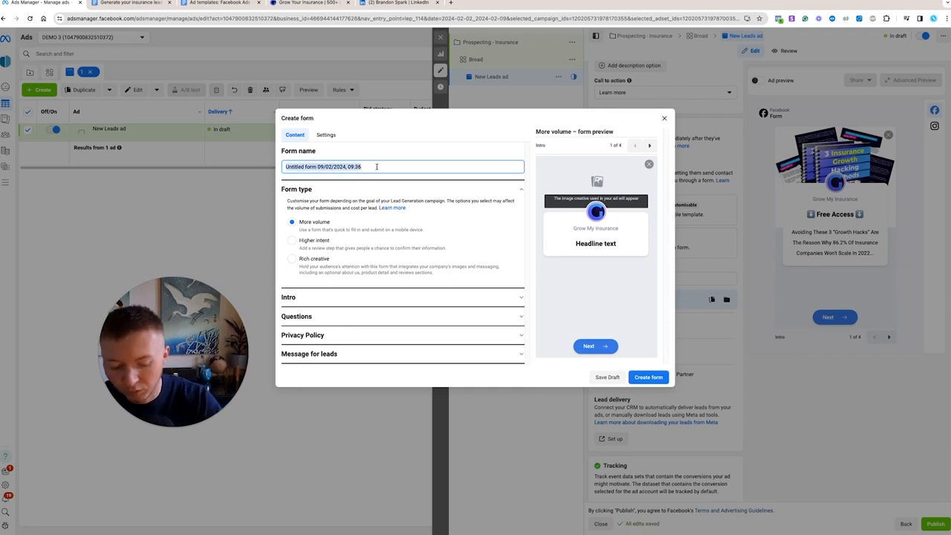
text(Life Ins)
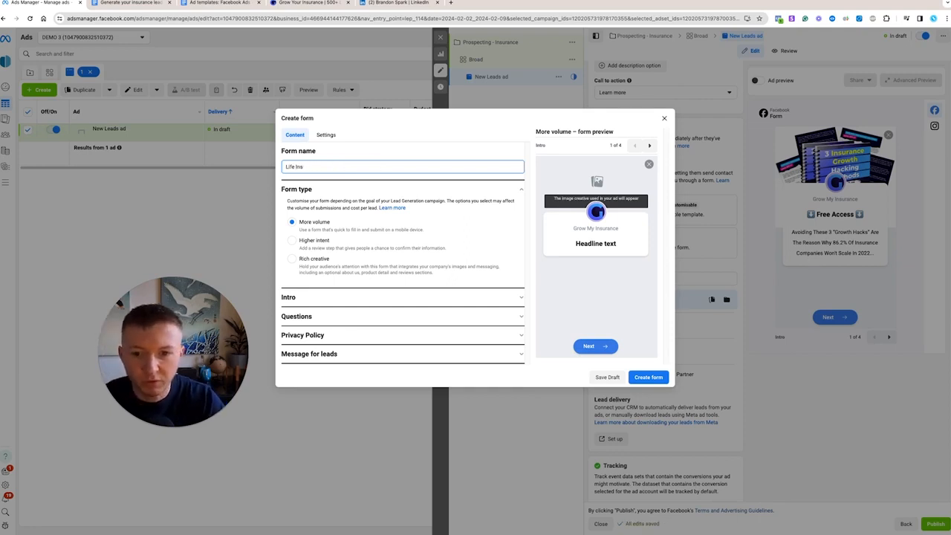
text(urance)
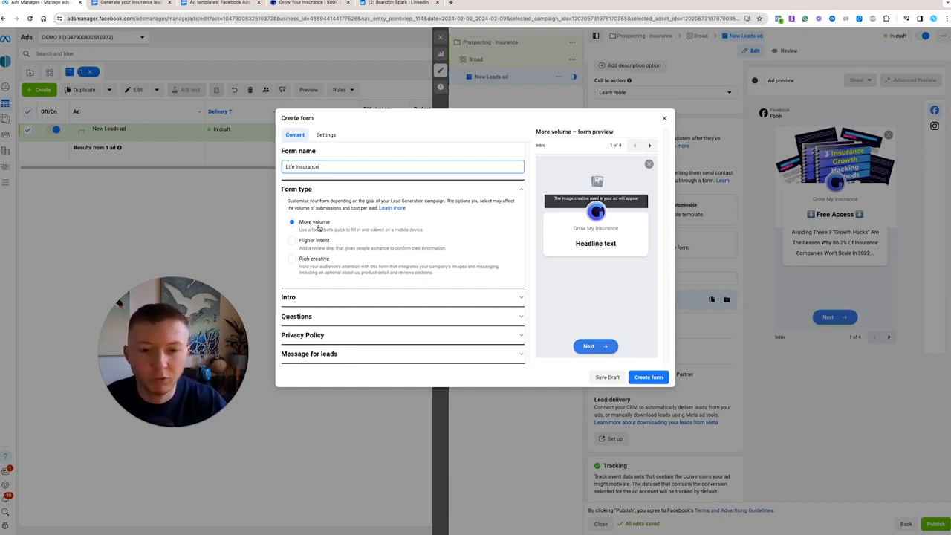
Step: Look through the form's Intro section, including its background image and greeting options
click(322, 298)
scroll(349, 260, down, 5)
scroll(348, 259, up, 5)
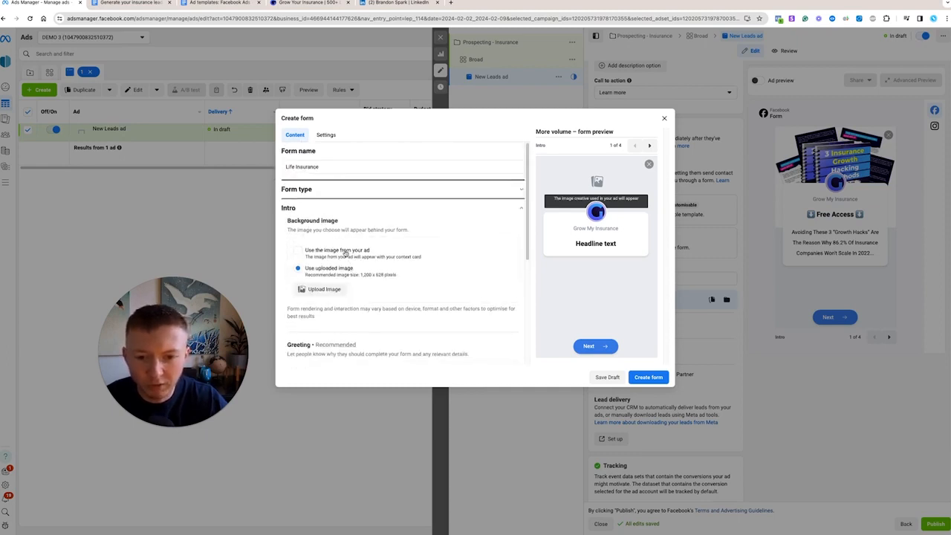
scroll(340, 282, down, 3)
scroll(325, 286, down, 5)
Step: Add a short-answer custom question to the form reading "Holder of life insurance?", with the spelling corrected
click(325, 289)
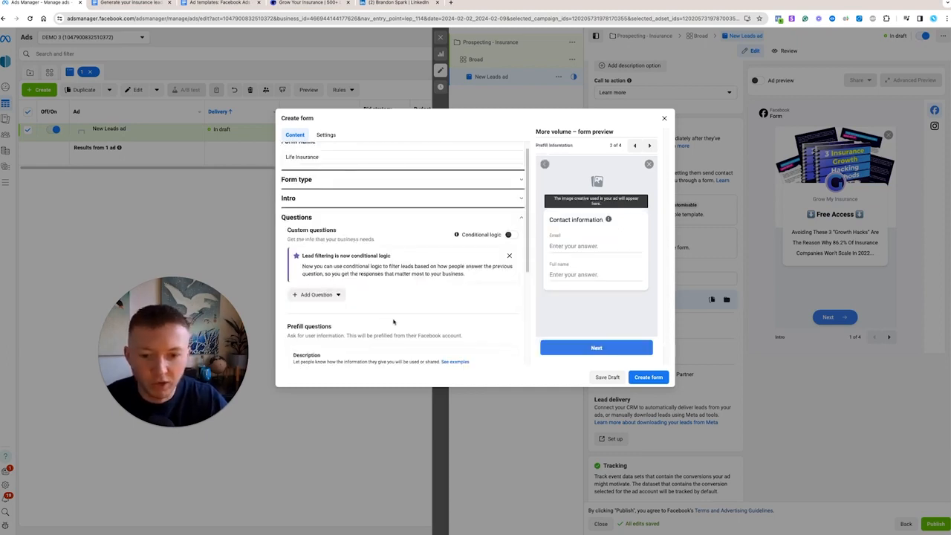
scroll(438, 299, down, 2)
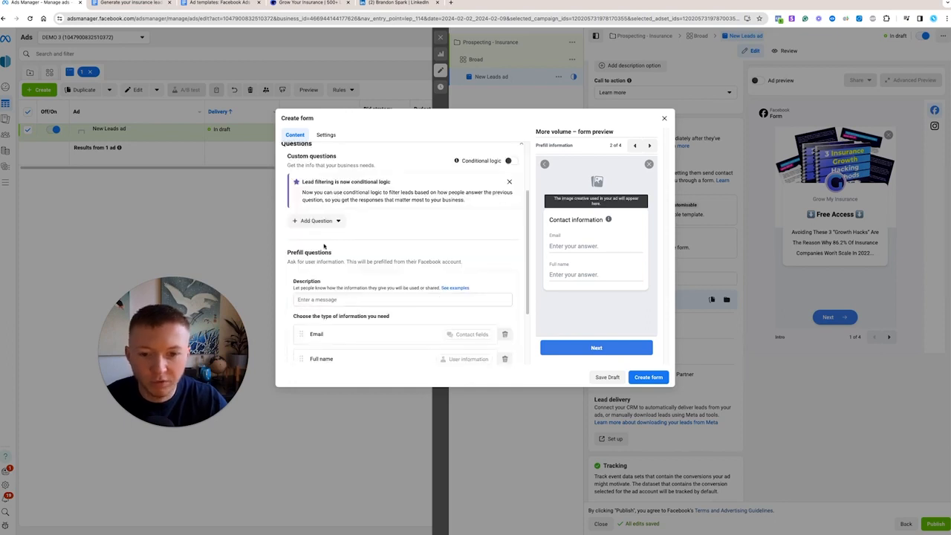
scroll(387, 321, down, 1)
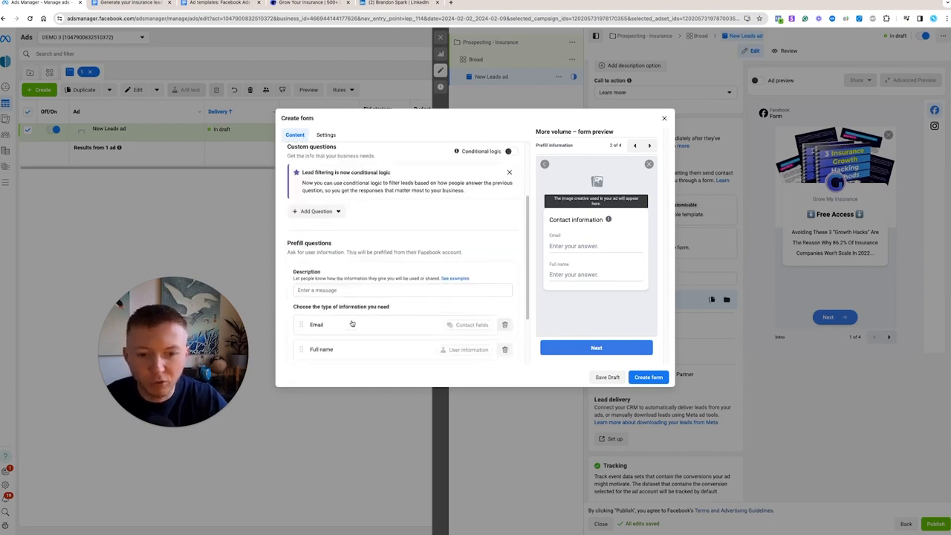
click(316, 201)
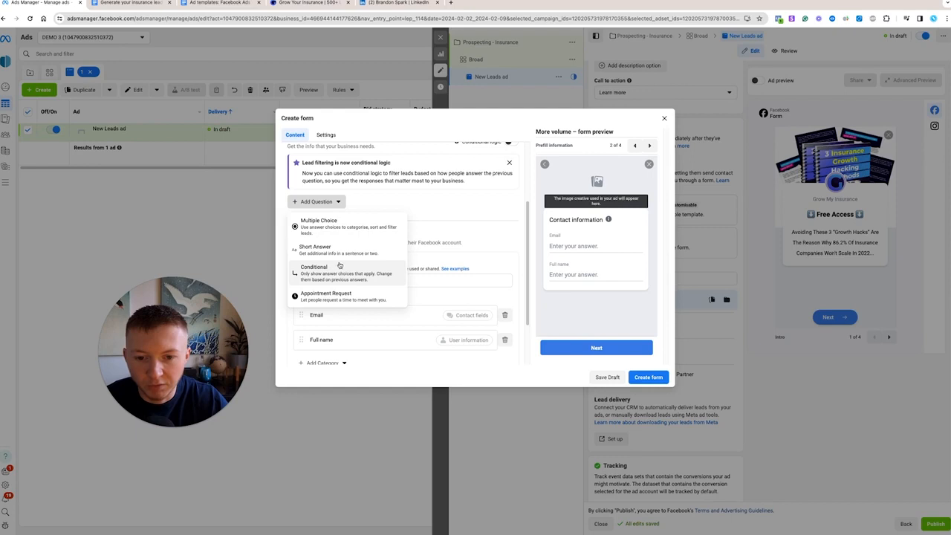
click(336, 252)
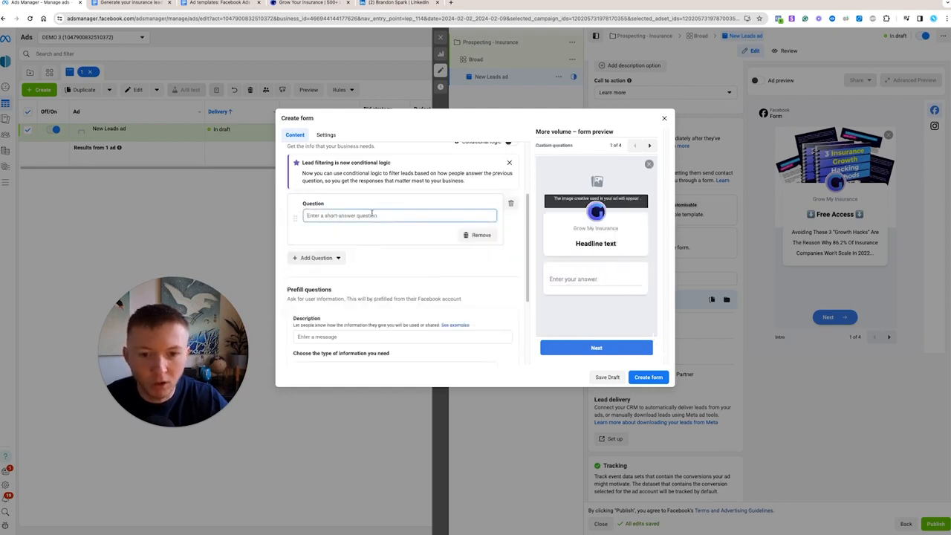
text(Do you cu)
key(ctrl+a)
text(Ho)
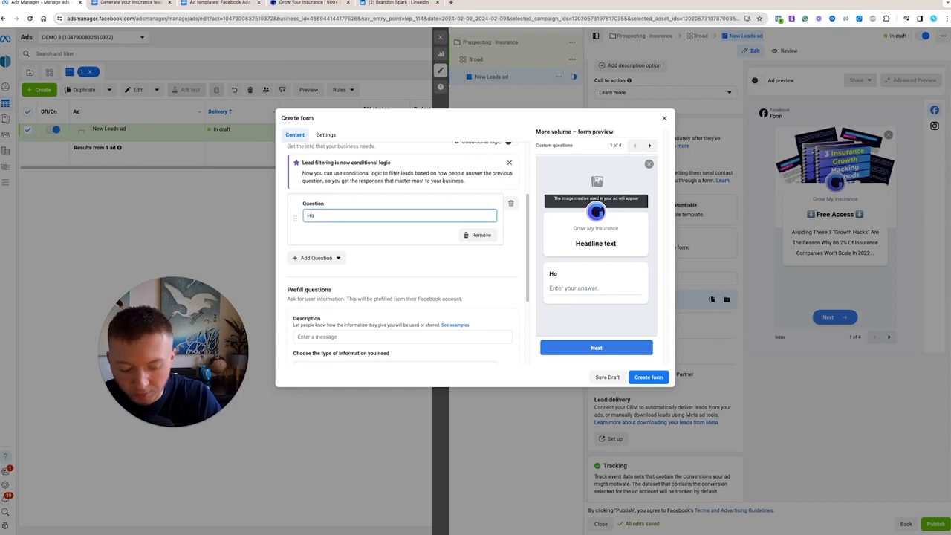
text(lder of life insruance?)
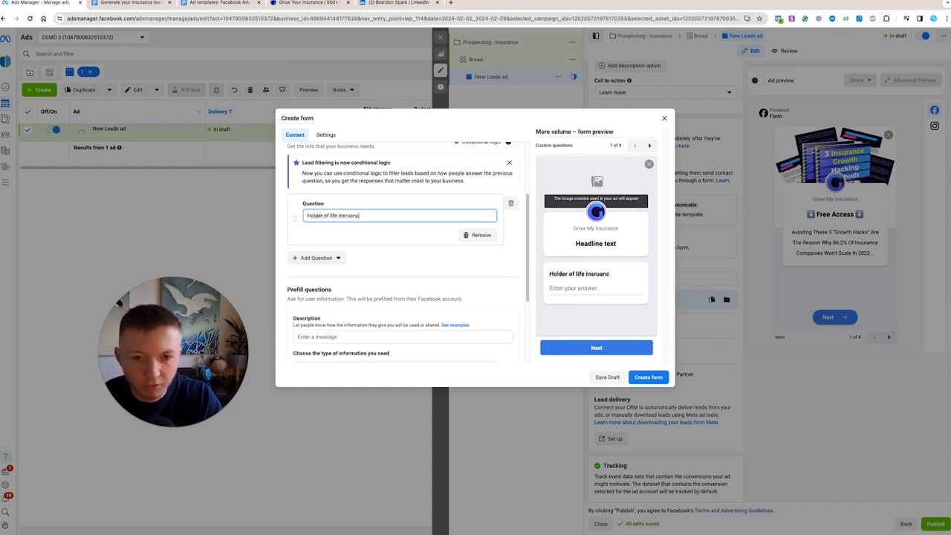
right_click(353, 215)
click(361, 225)
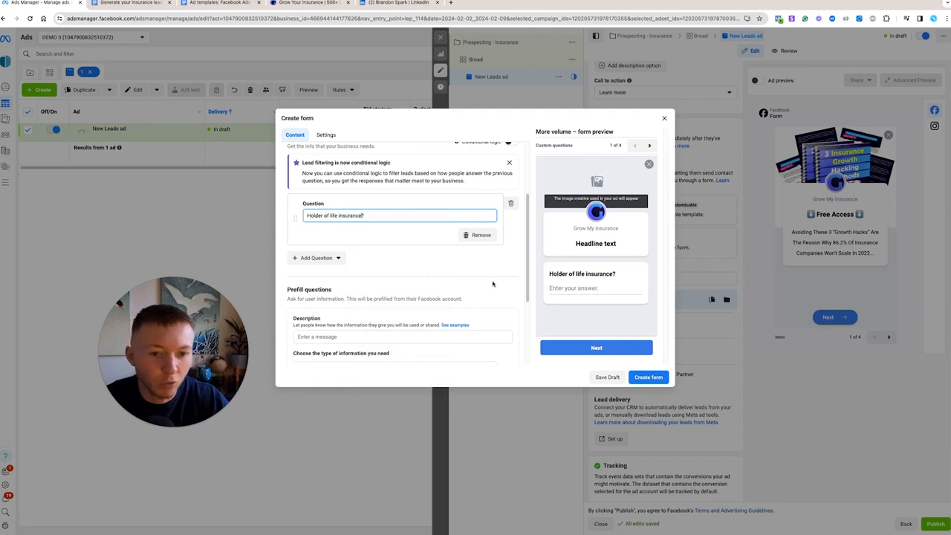
Step: Add the contact fields Phone number and Post code to the form's prefill questions
click(326, 251)
scroll(316, 327, down, 2)
click(335, 295)
mouse_move(357, 312)
click(401, 323)
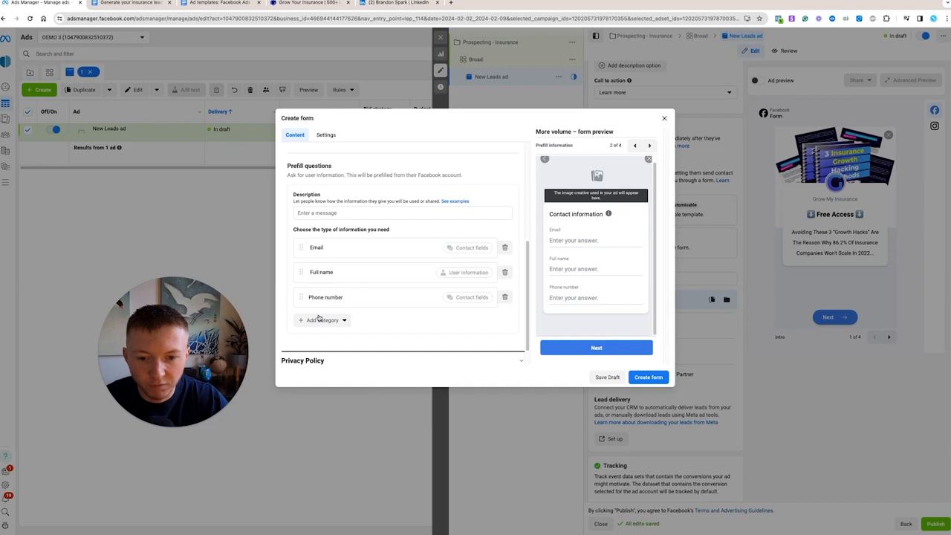
click(326, 320)
mouse_move(357, 338)
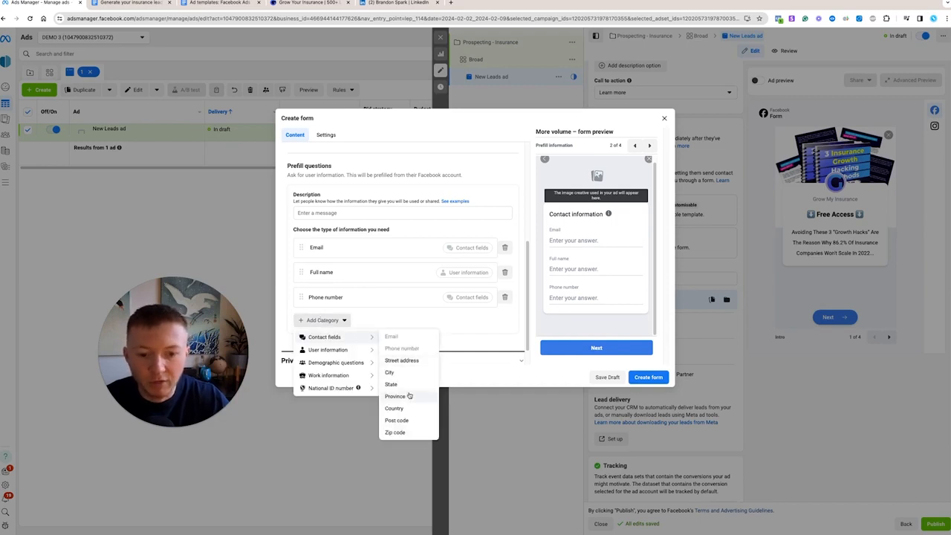
click(396, 420)
Step: Add the demographic question Date of birth to the form's prefill questions
click(322, 345)
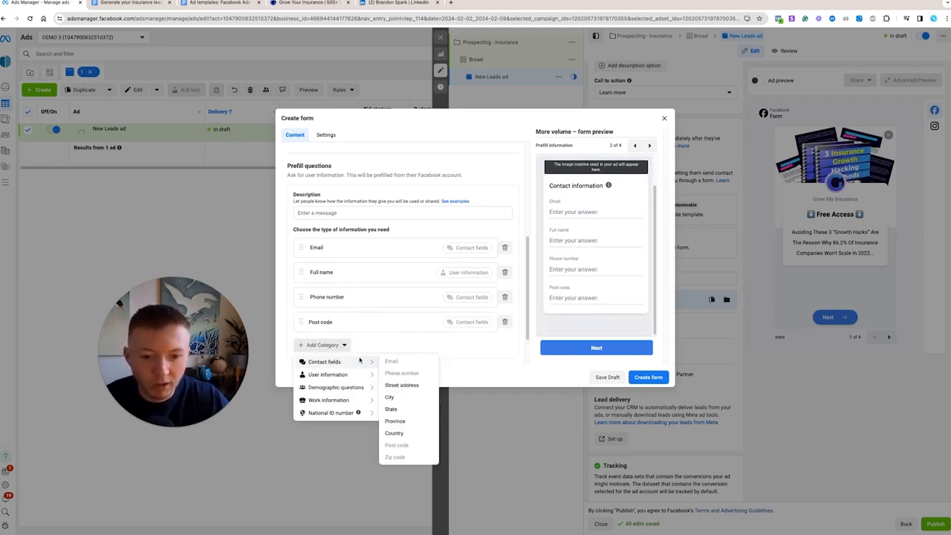
mouse_move(365, 387)
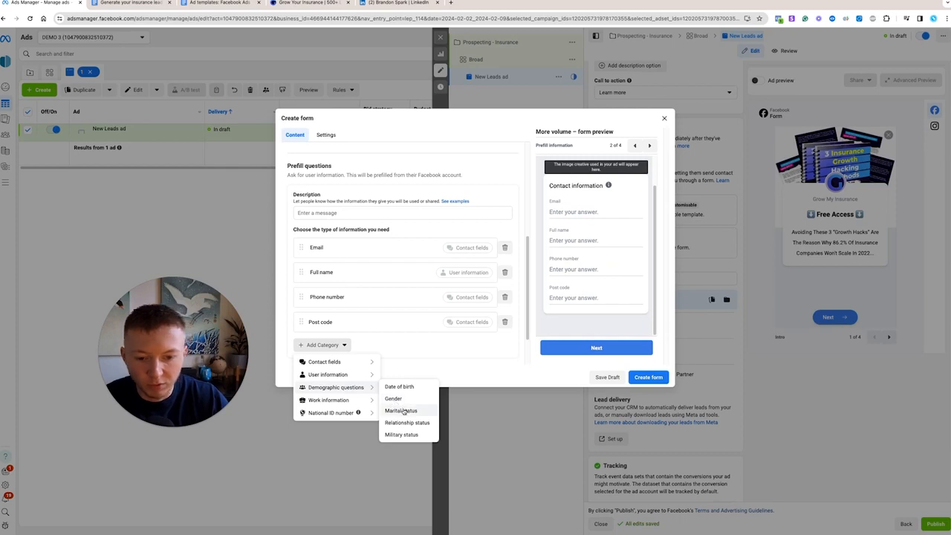
click(405, 387)
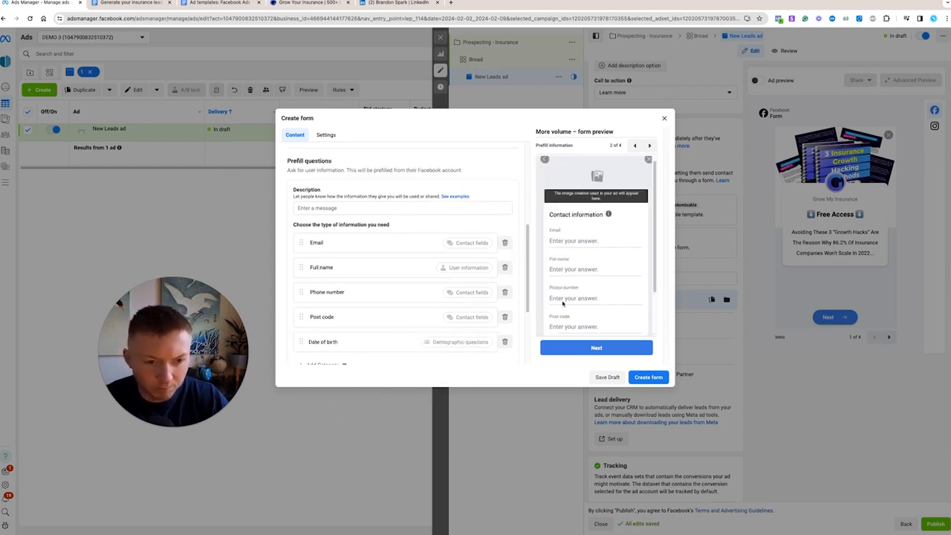
Step: Review the form's question list and examine the Privacy Policy section's link, link text and custom disclaimer options
scroll(552, 276, down, 1)
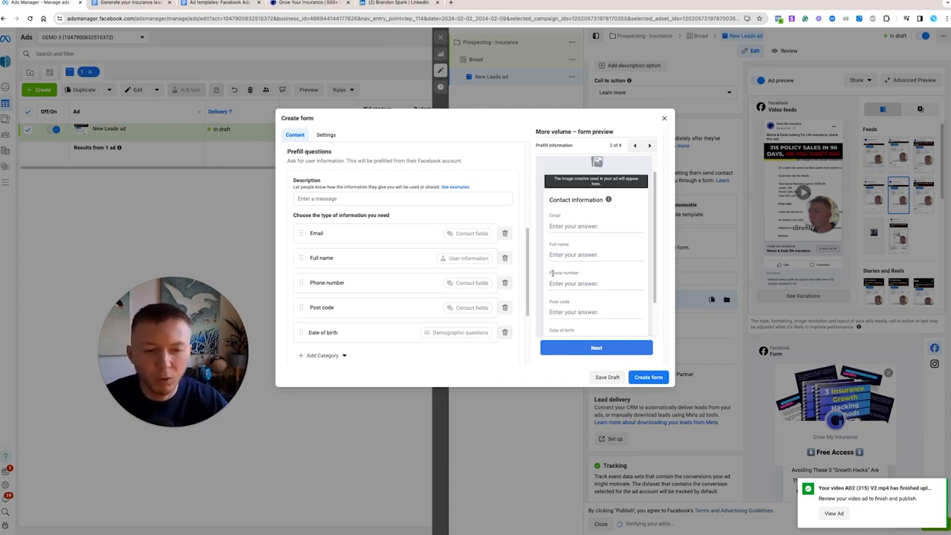
scroll(388, 266, down, 2)
scroll(384, 268, up, 3)
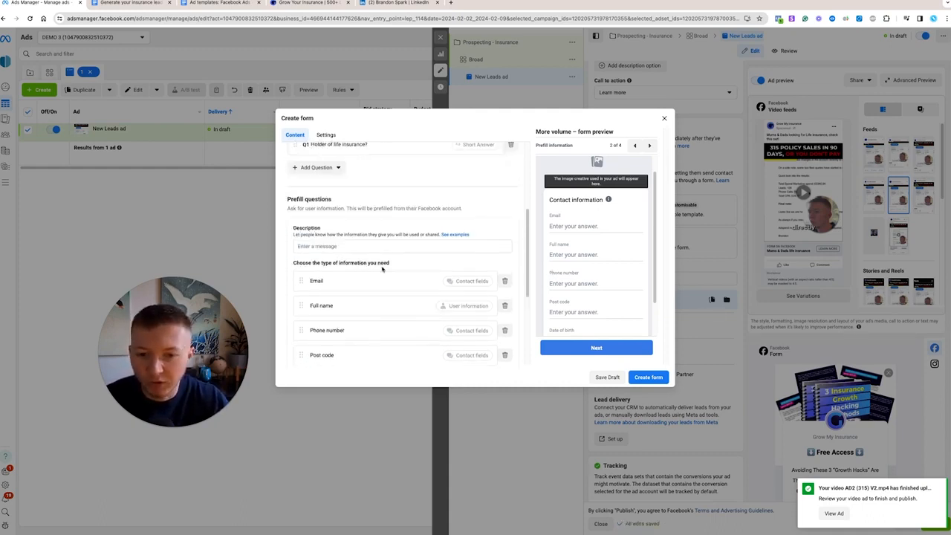
scroll(341, 312, down, 3)
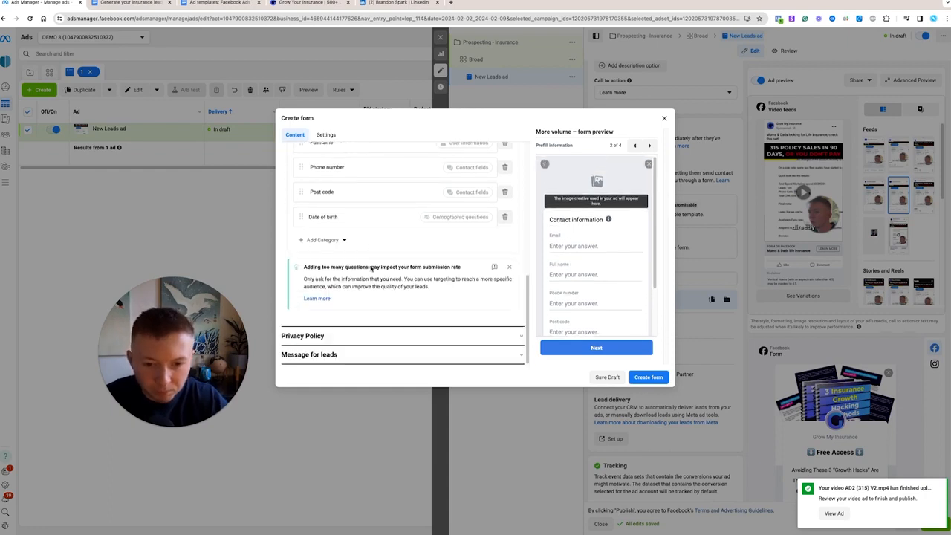
click(331, 335)
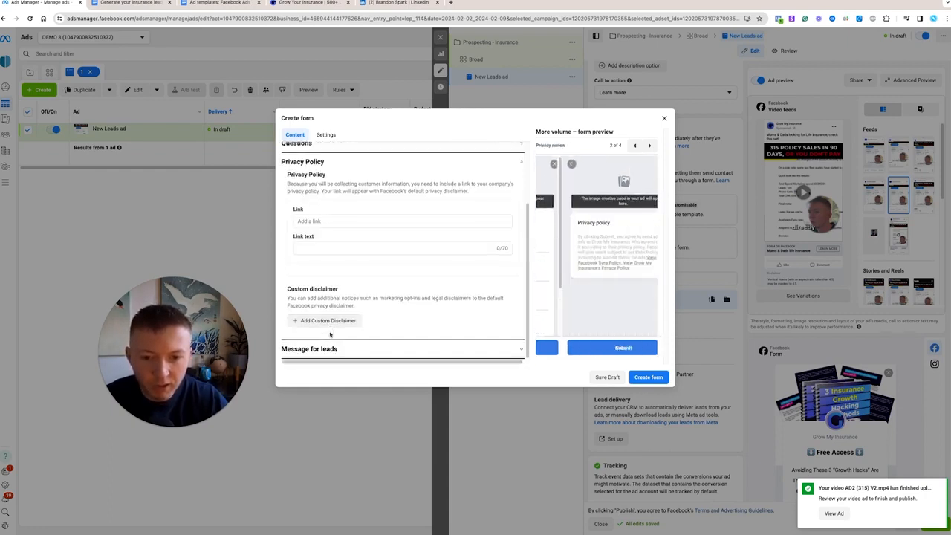
click(313, 220)
scroll(330, 250, up, 1)
click(335, 282)
click(328, 229)
click(315, 283)
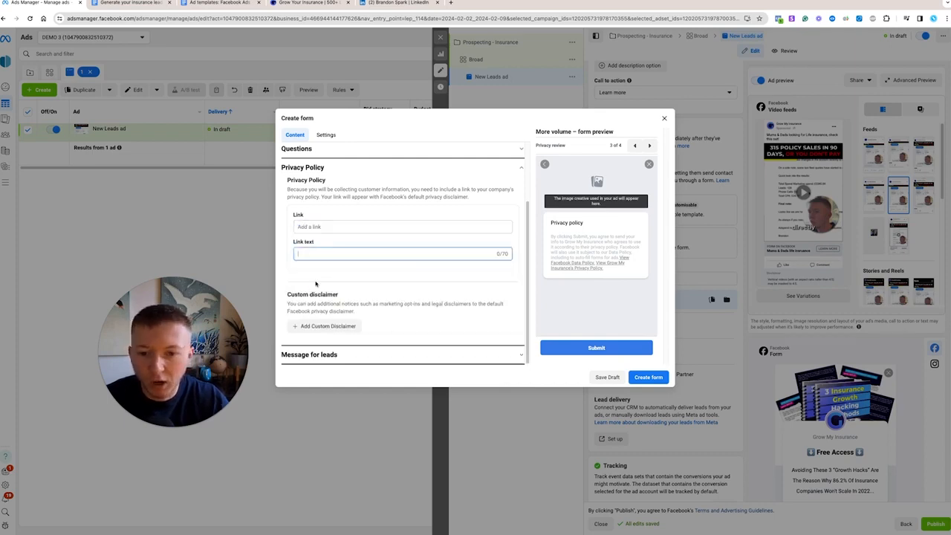
Step: Replace the description in the form's Message for leads section with "We're now going to", with the spelling corrected
click(317, 171)
click(328, 272)
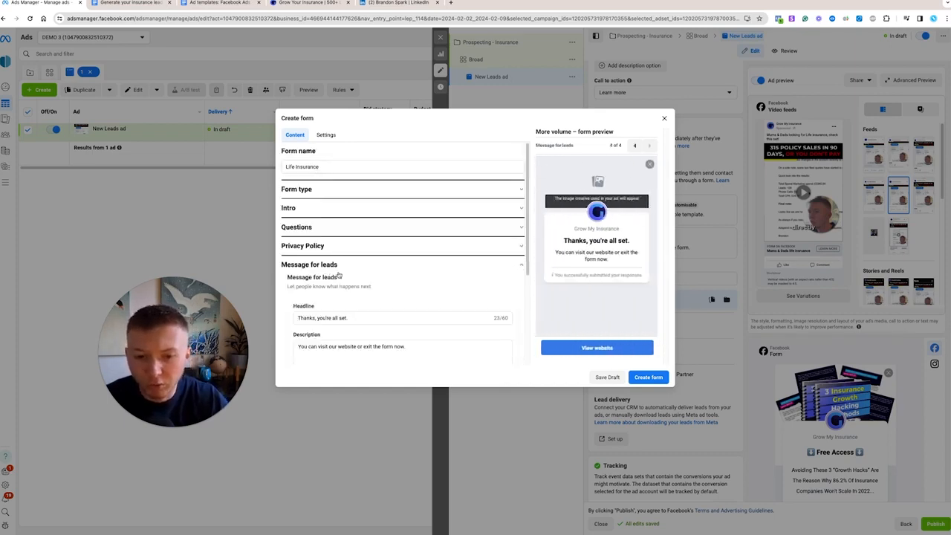
scroll(338, 275, down, 1)
drag(349, 273, 289, 270)
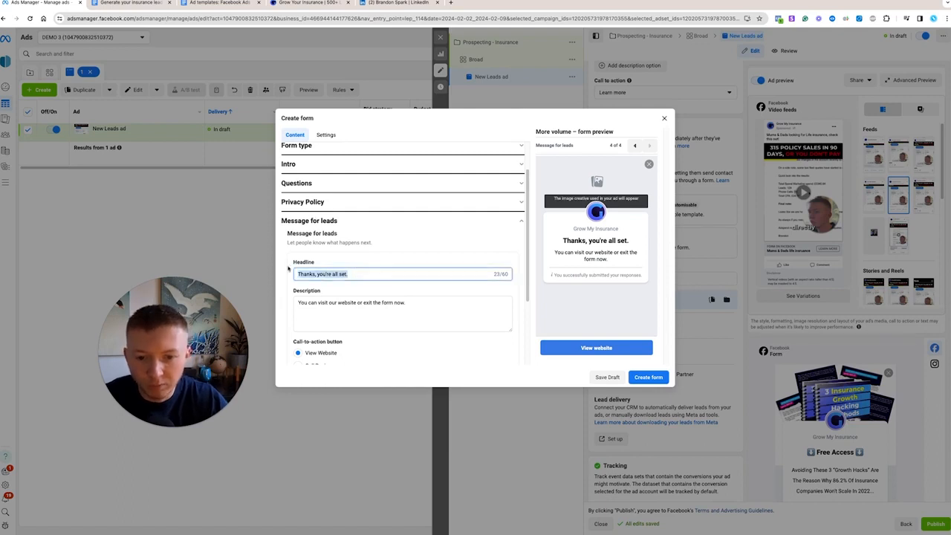
key(Tab)
key(alt+shift+Left)
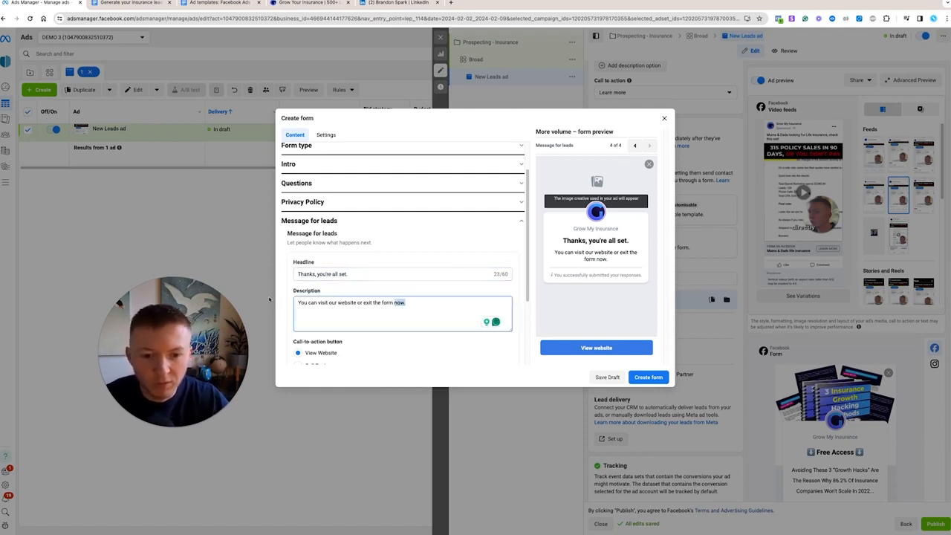
key(super+a)
key(BackSpace)
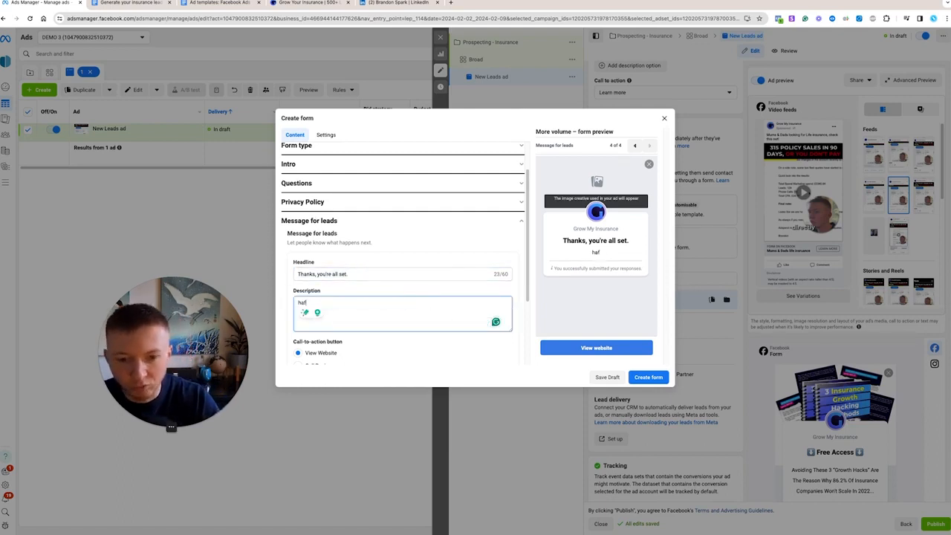
text(We're now going to)
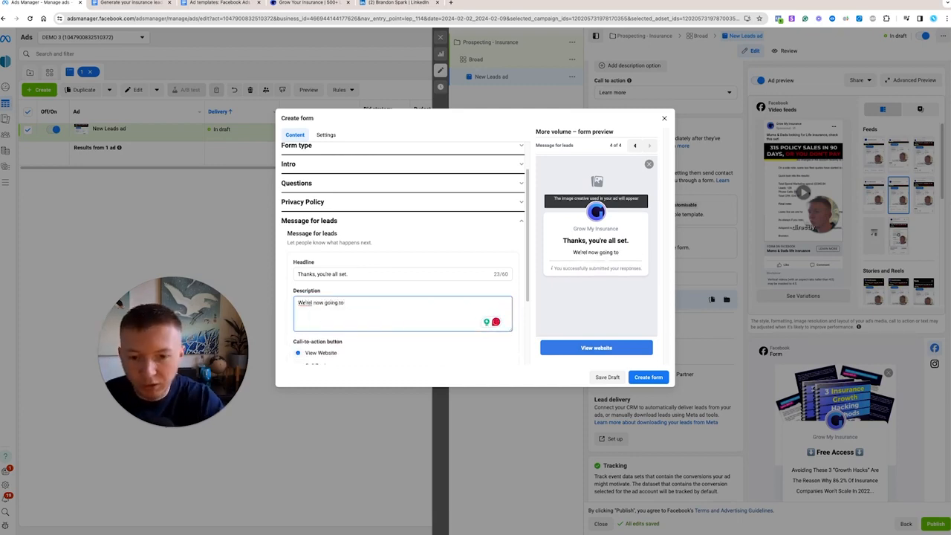
right_click(306, 302)
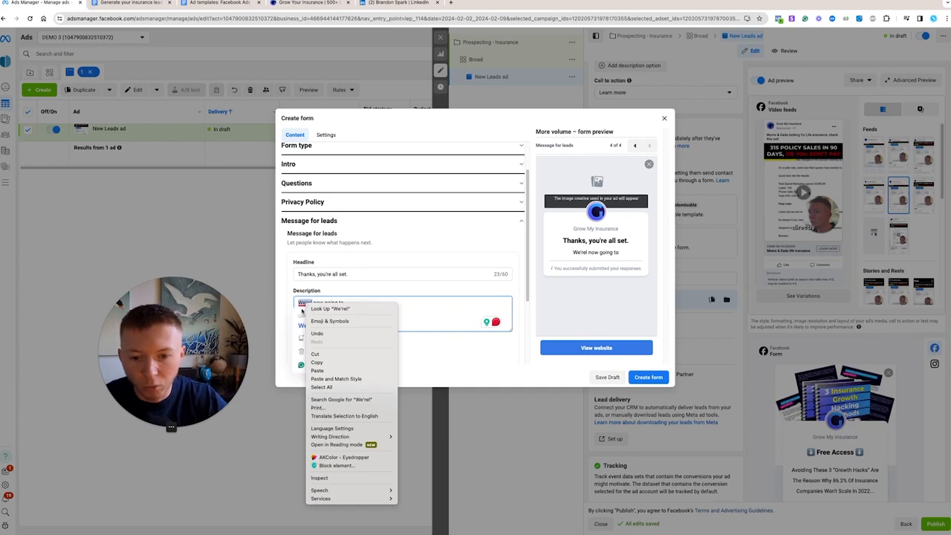
click(348, 304)
click(350, 303)
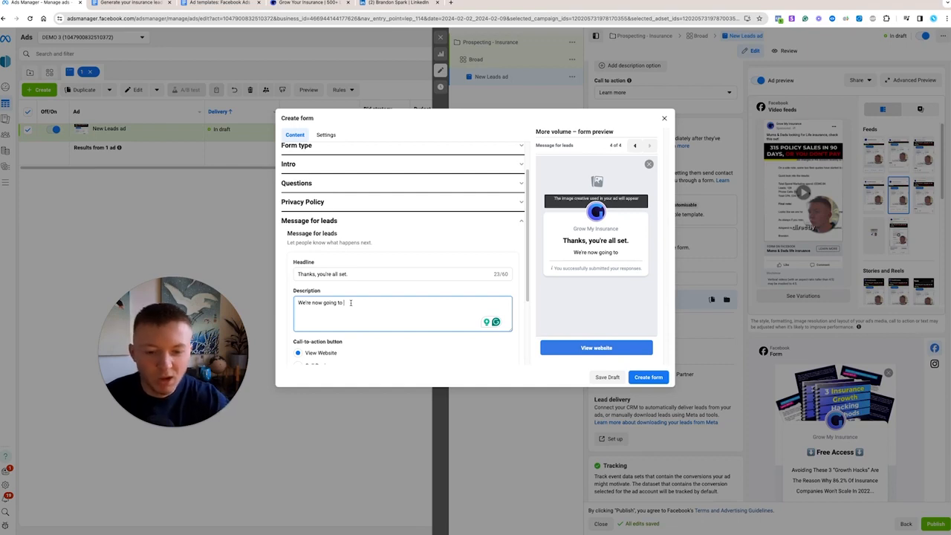
Step: Check the Message for leads call-to-action options and create the Life Insurance form for the ad
scroll(350, 301, up, 1)
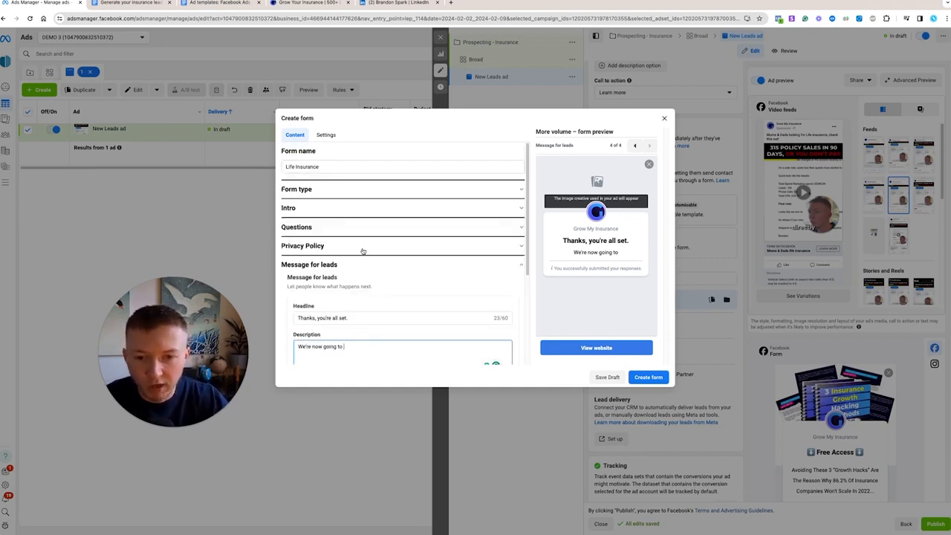
scroll(376, 272, down, 3)
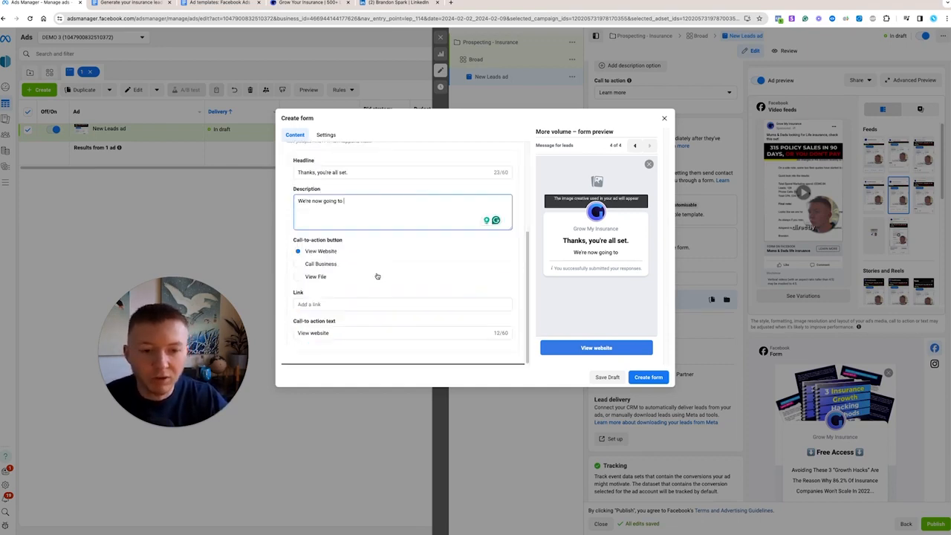
scroll(376, 276, up, 3)
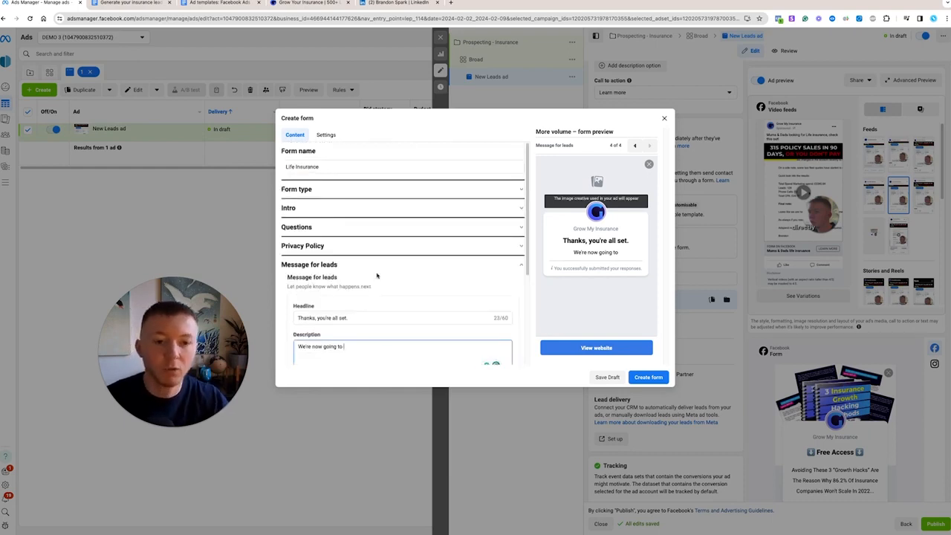
scroll(376, 277, down, 2)
scroll(375, 278, up, 2)
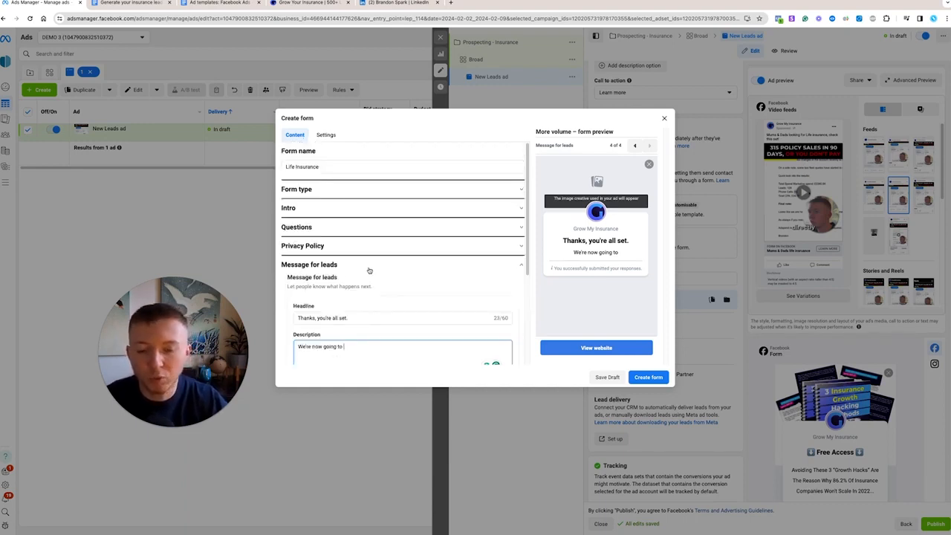
scroll(368, 282, down, 4)
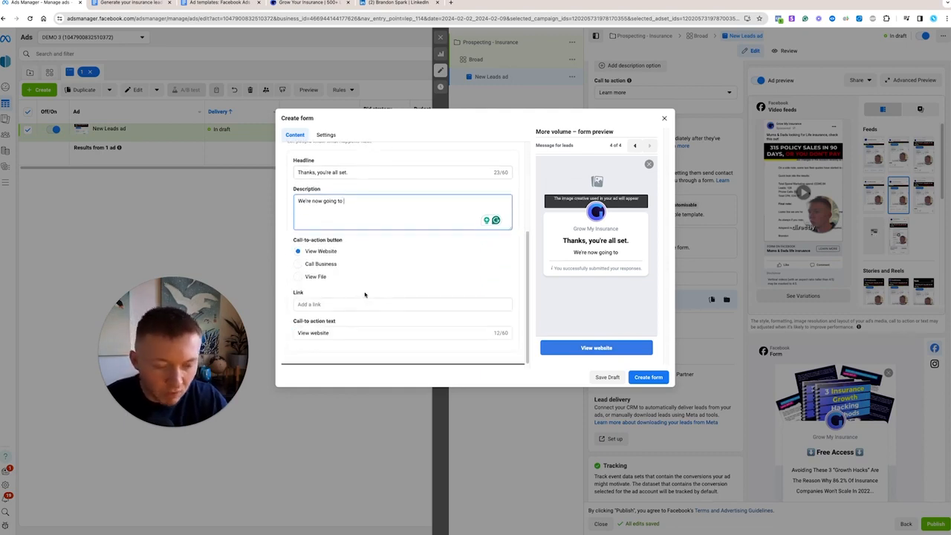
scroll(367, 283, up, 5)
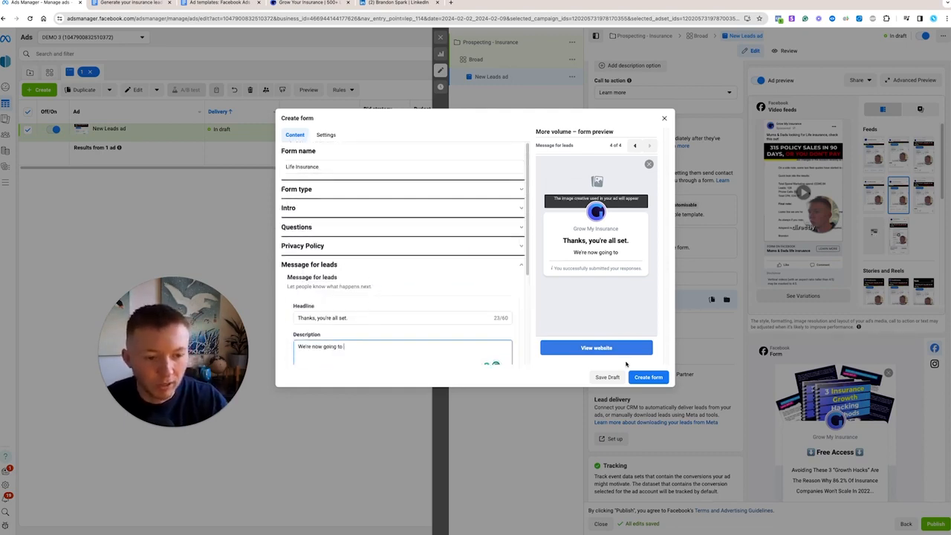
click(639, 379)
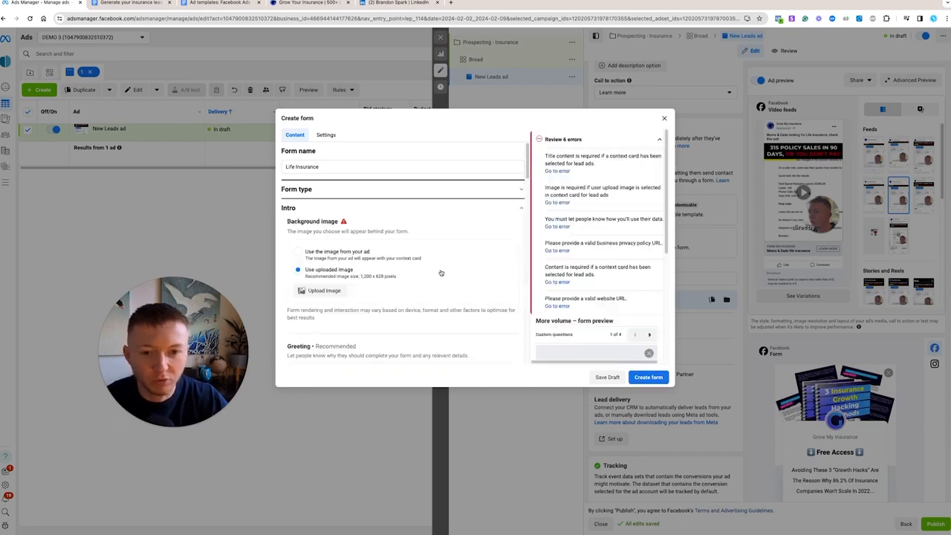
scroll(364, 252, down, 3)
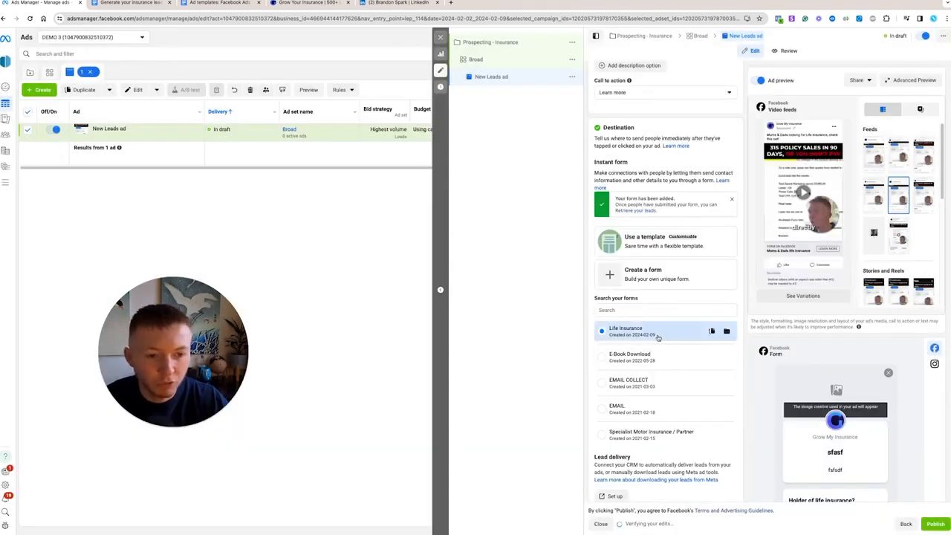
Step: Duplicate New Leads ad and rename the copy as video 2
scroll(661, 336, up, 10)
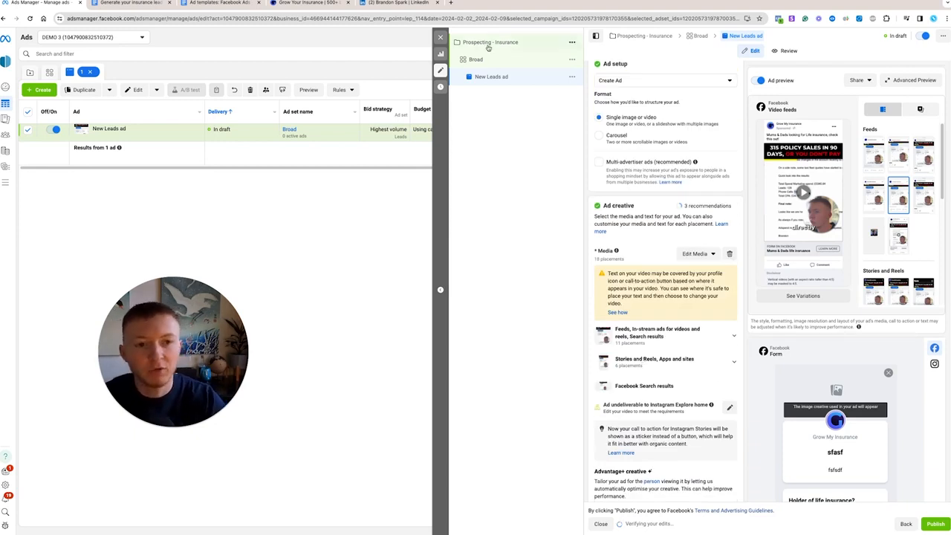
scroll(731, 307, down, 7)
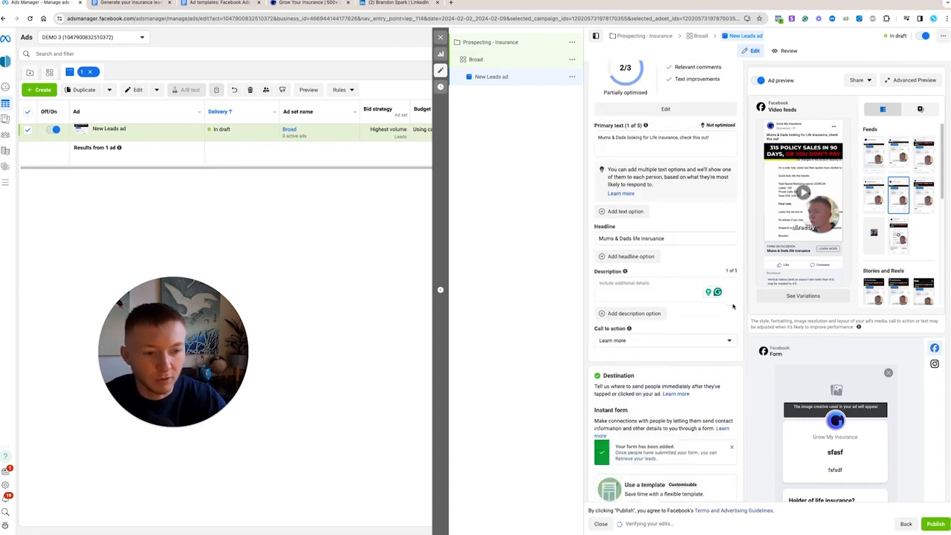
click(439, 37)
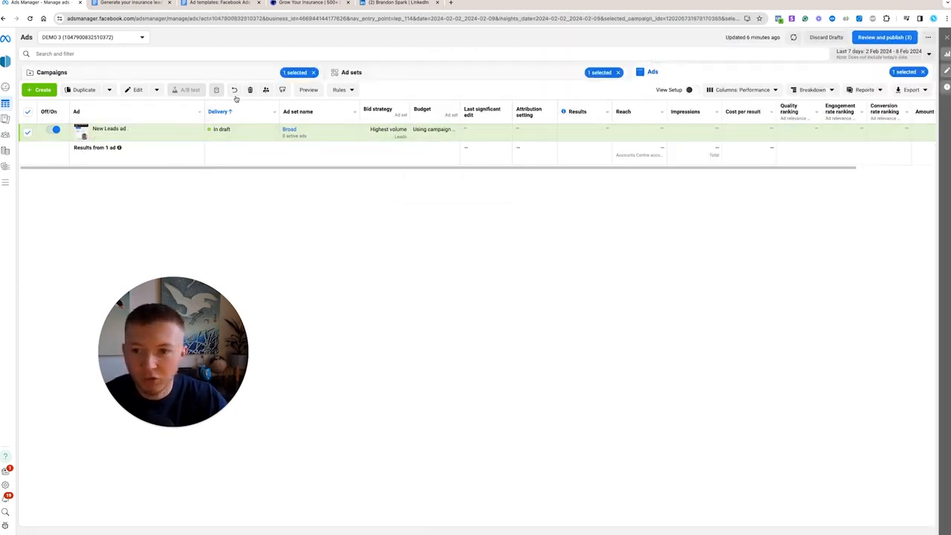
click(84, 90)
click(564, 287)
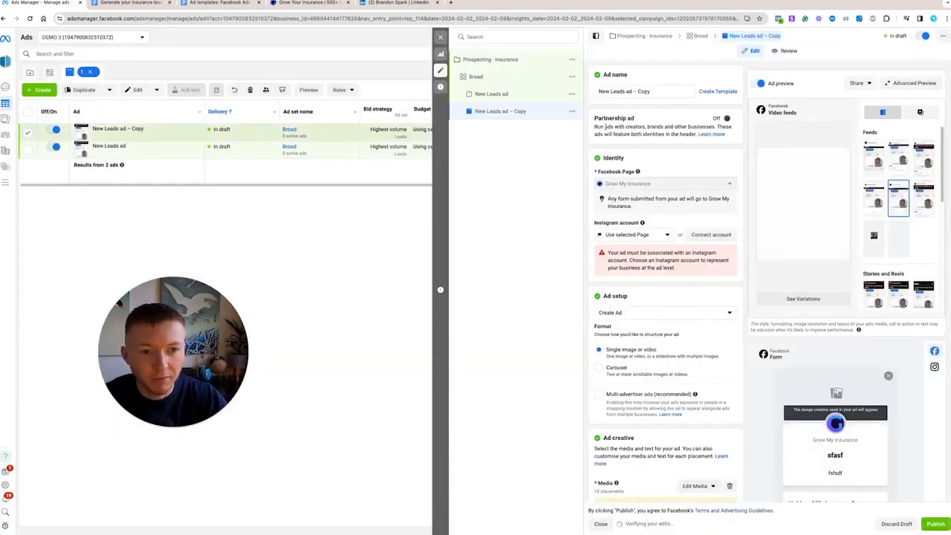
drag(652, 92, 560, 95)
text(video 2)
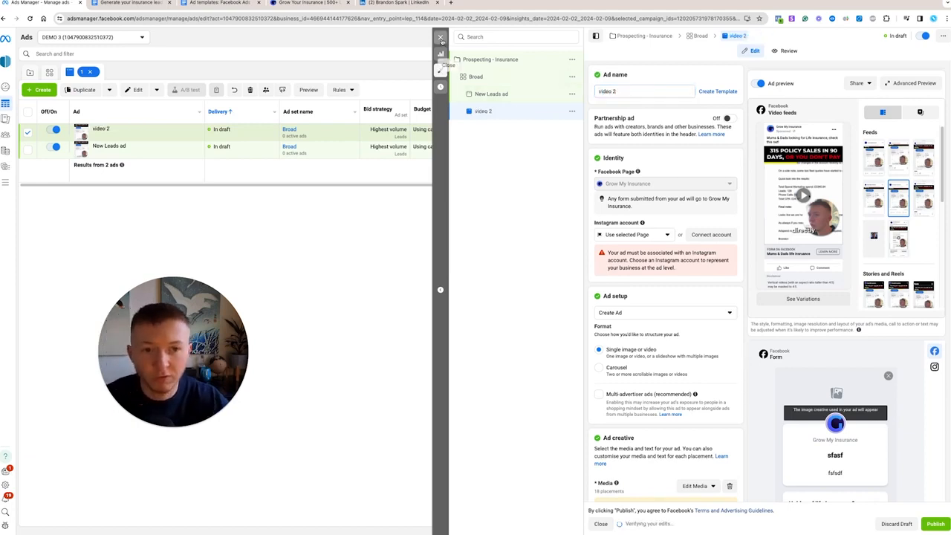
click(440, 36)
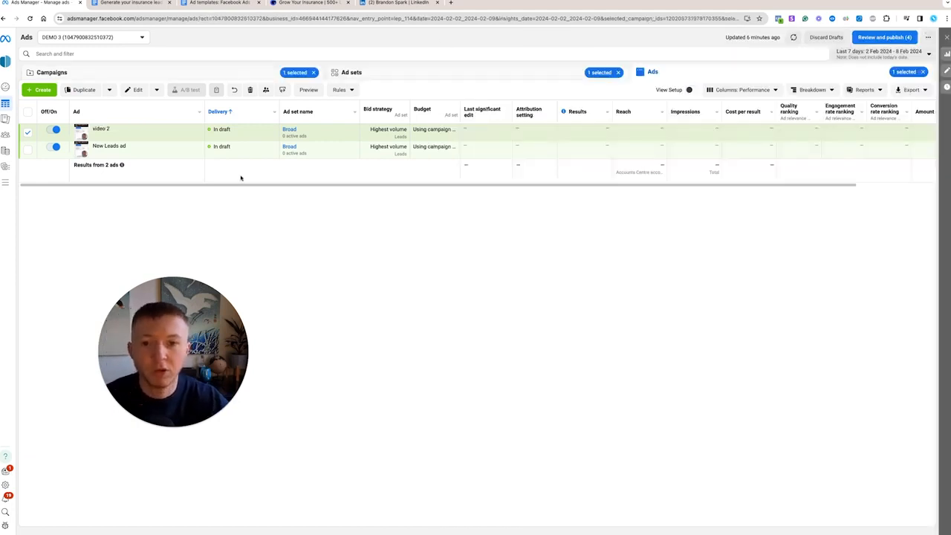
Step: Duplicate the video 2 ad and rename the copy as video 3
click(84, 90)
click(558, 287)
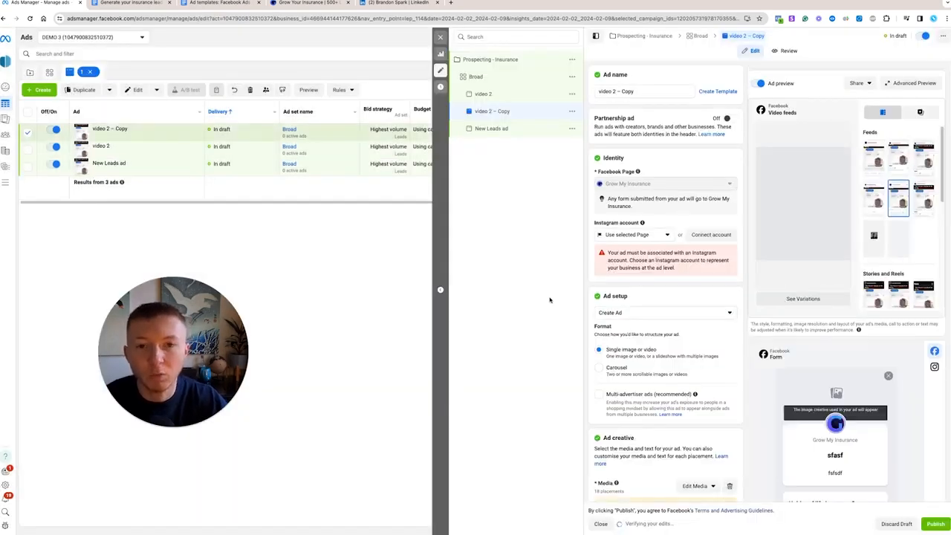
drag(633, 90, 613, 90)
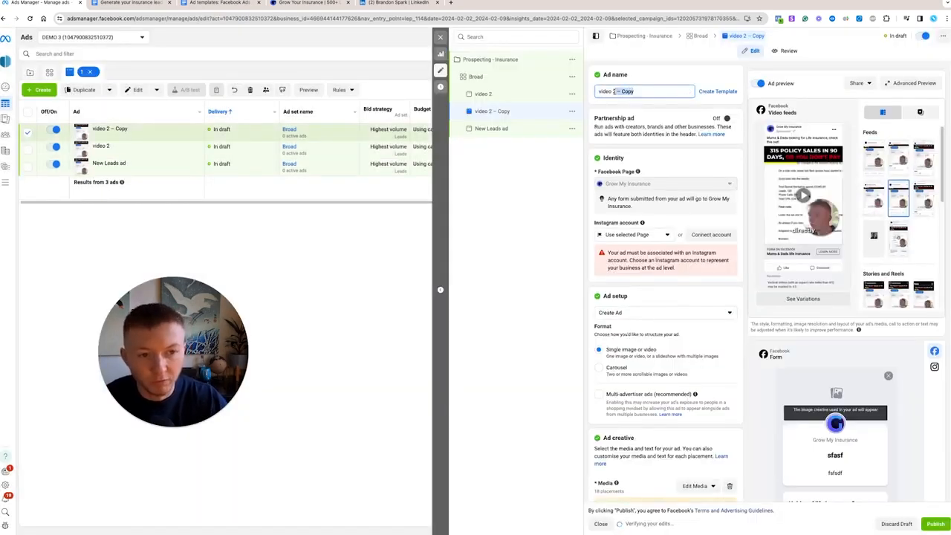
text(3)
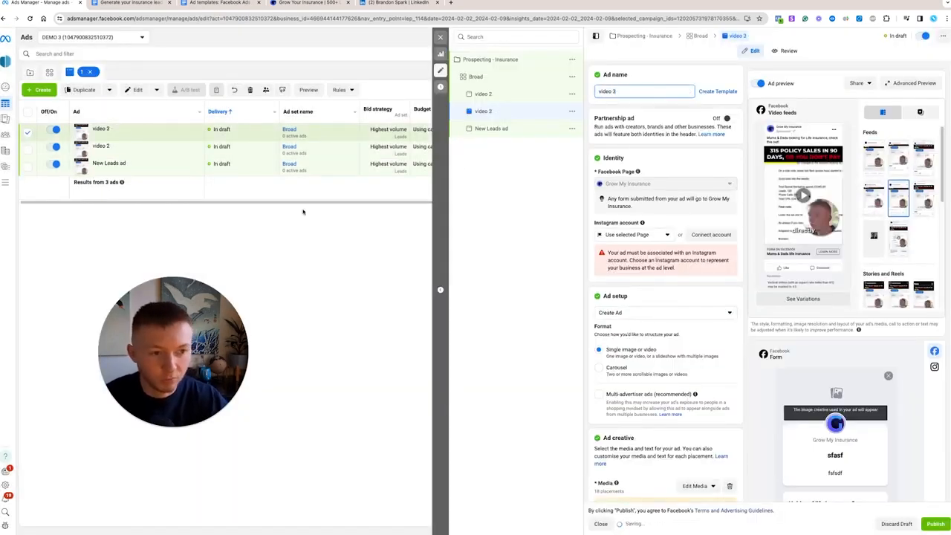
click(439, 37)
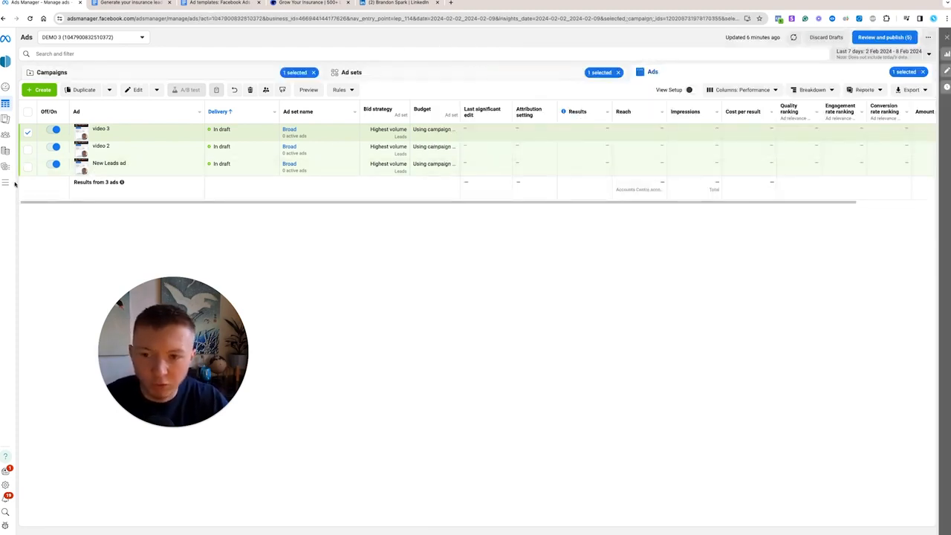
Step: Review the Prospecting - Insurance campaign at campaign, ad set and ad level
click(229, 75)
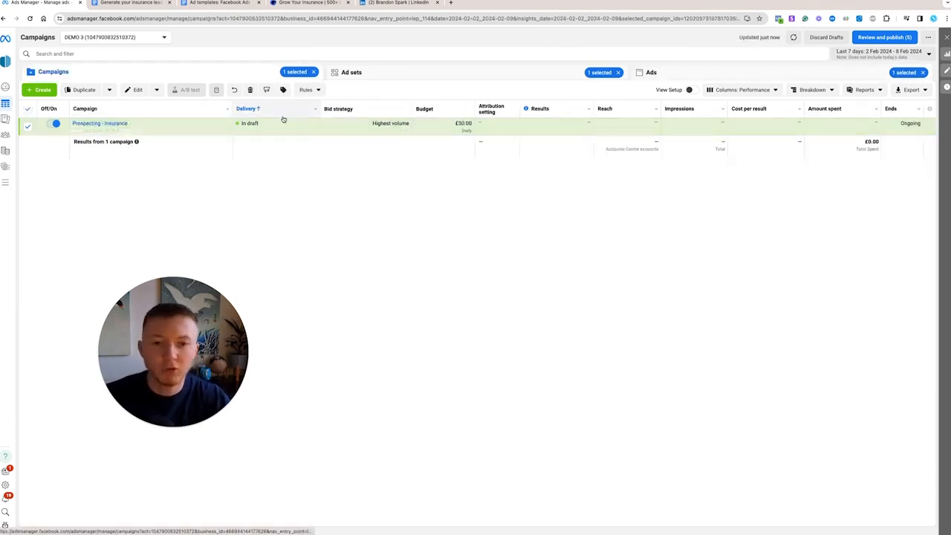
click(383, 76)
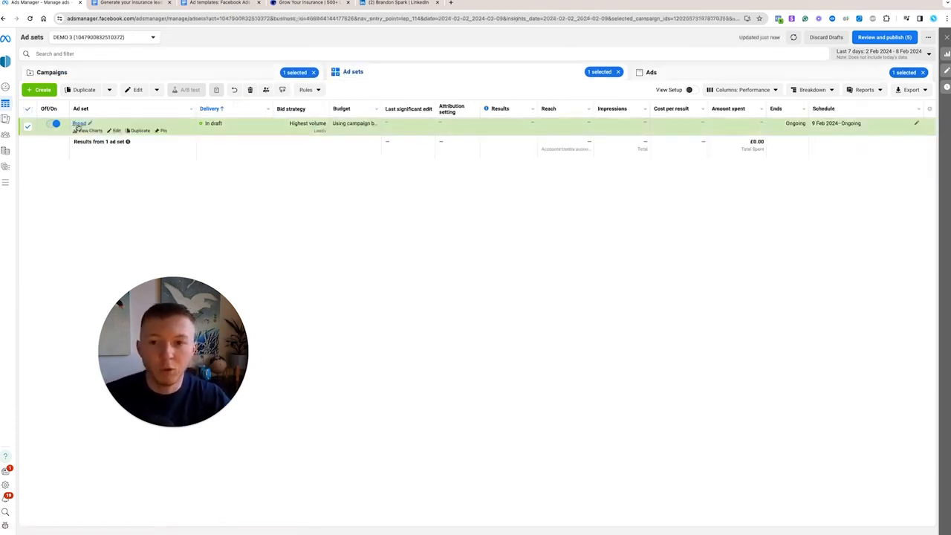
click(685, 80)
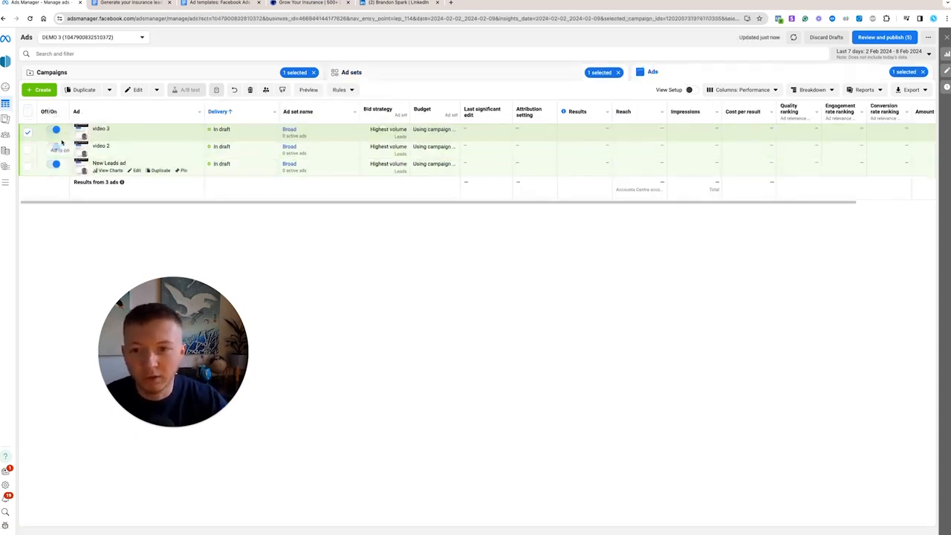
Step: Duplicate the Broad ad set once within its original campaign, keeping existing reactions, comments and shares on the new ads
click(509, 81)
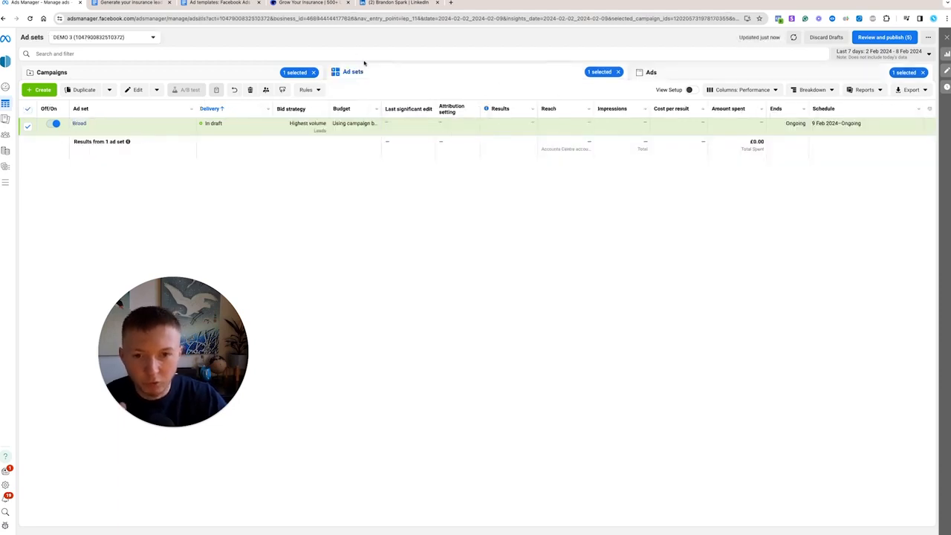
click(134, 131)
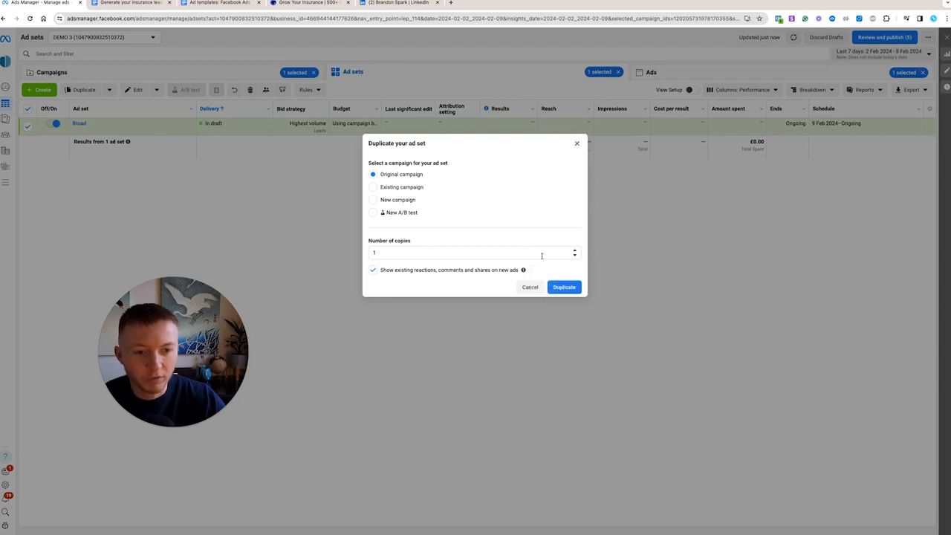
click(564, 287)
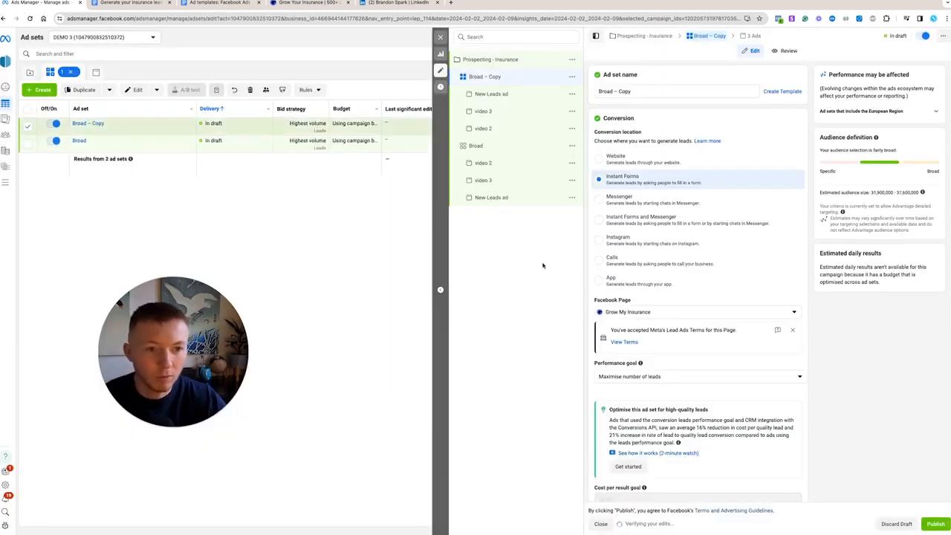
Step: Add the interest Parent to the detailed targeting of the copied Broad ad set
scroll(609, 189, down, 15)
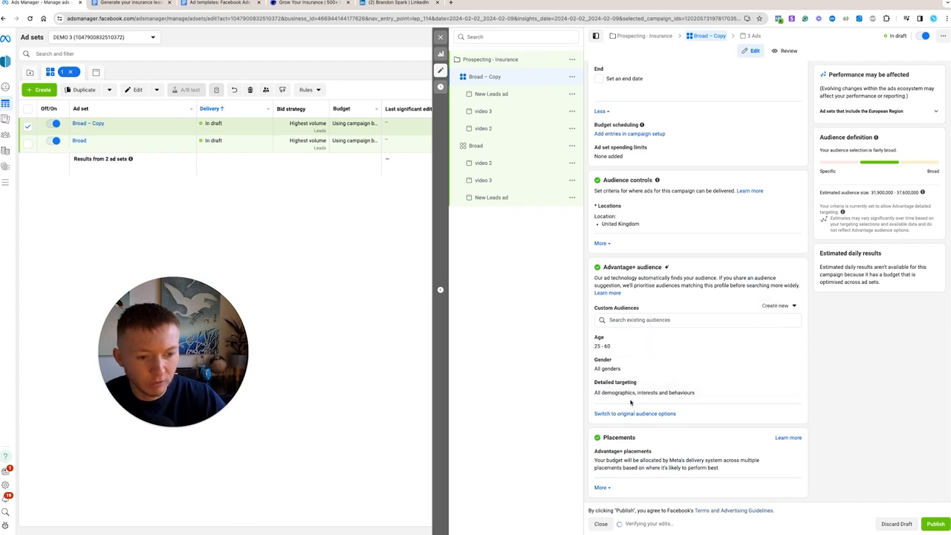
click(788, 384)
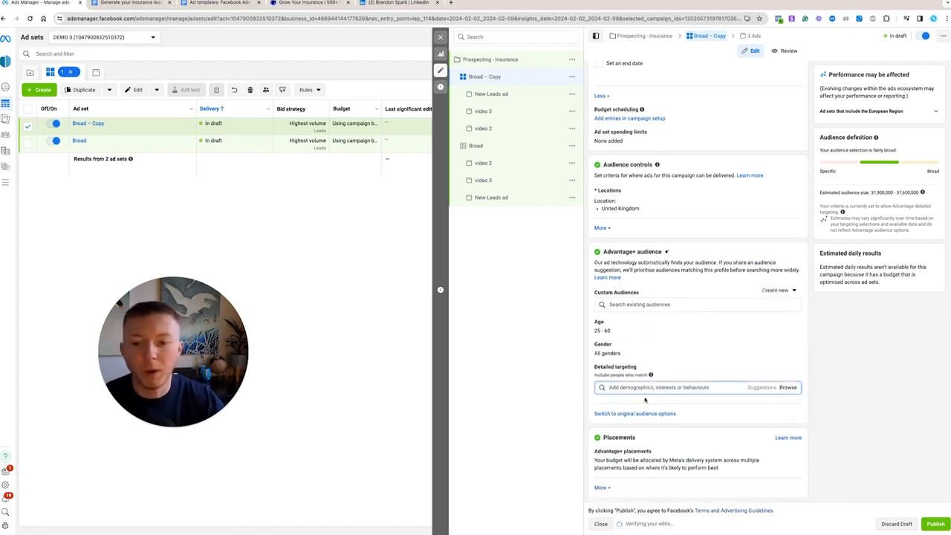
text(parent)
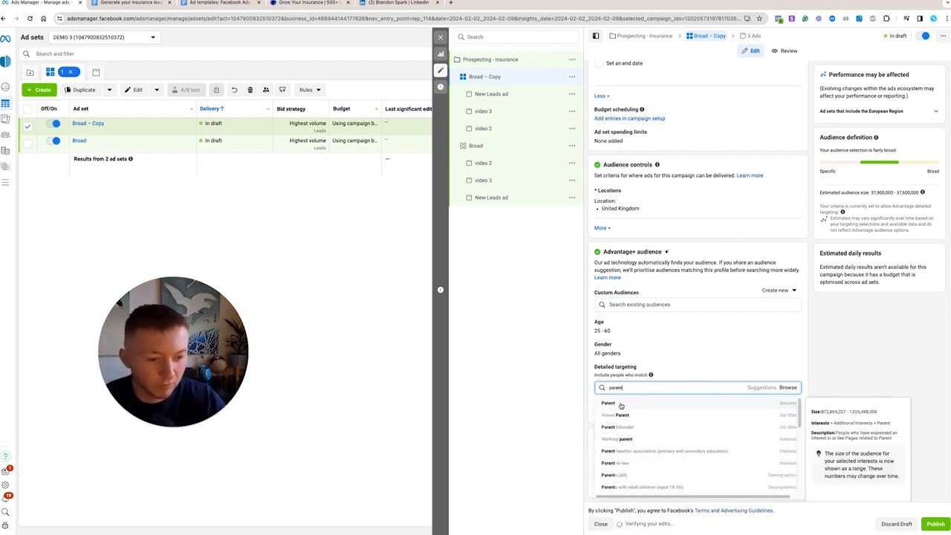
click(621, 403)
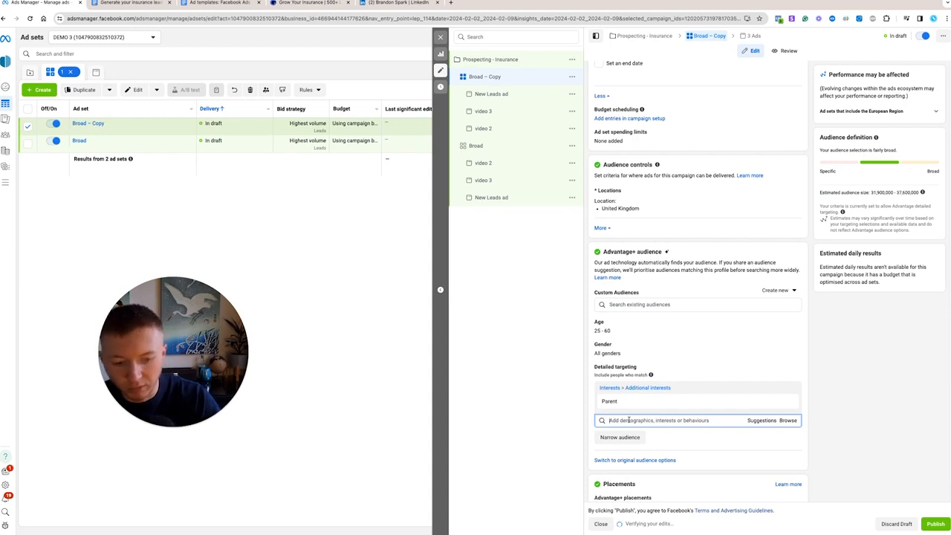
Step: Add Kids, Parenting (children and parenting), Parents (All) and Toddler (children and parenting) to the copied Broad ad set's detailed targeting
text(kids)
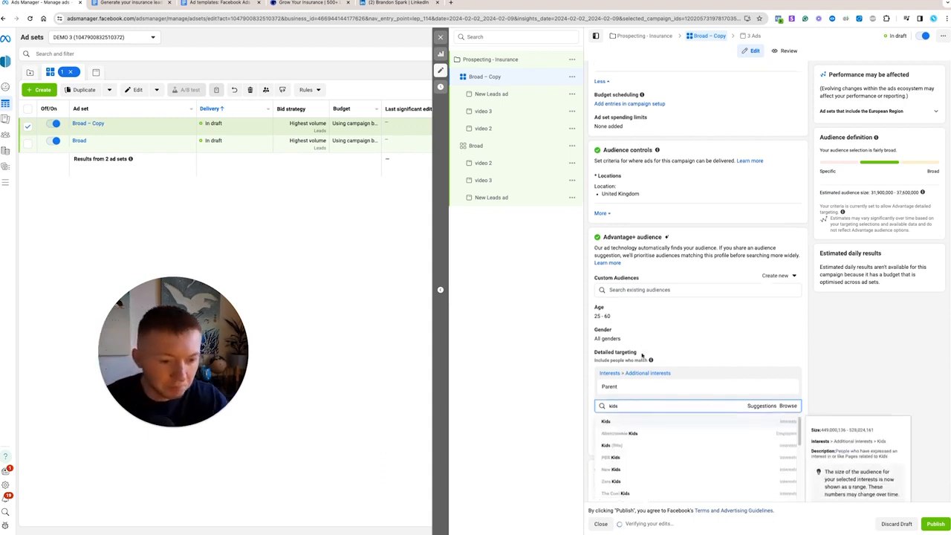
click(621, 421)
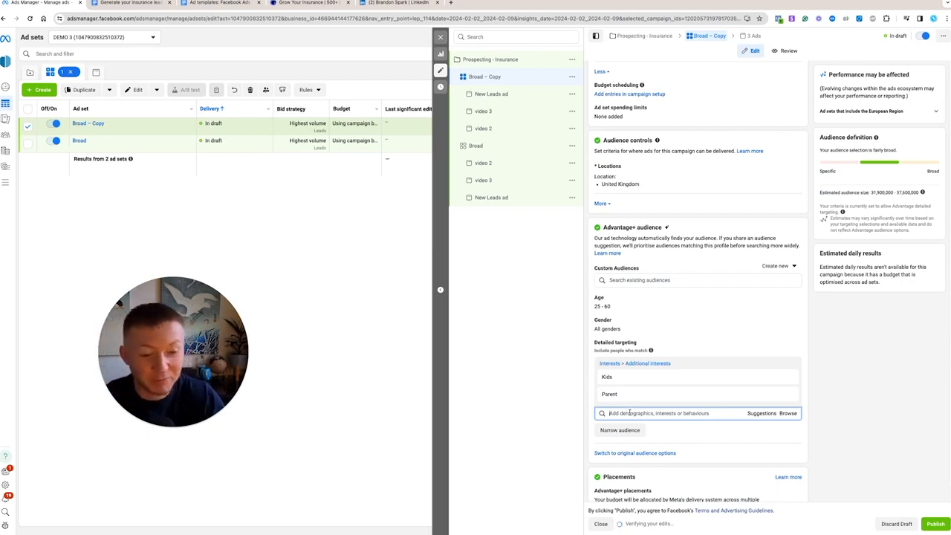
click(761, 414)
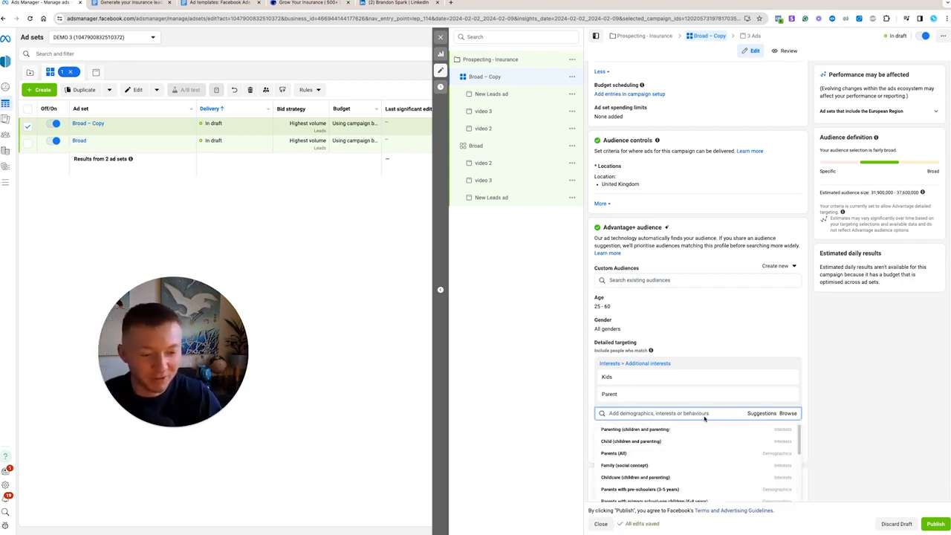
click(665, 430)
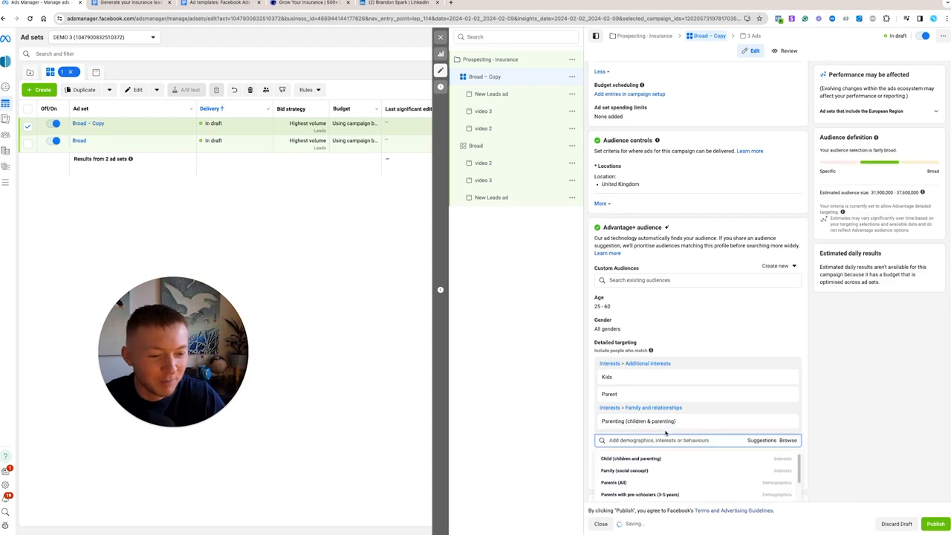
click(648, 484)
scroll(766, 467, down, 1)
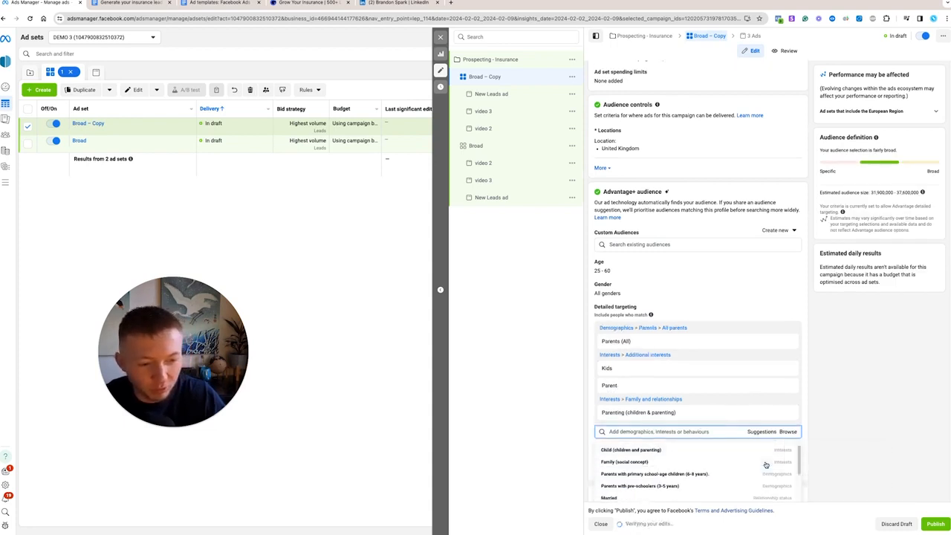
click(657, 444)
click(652, 419)
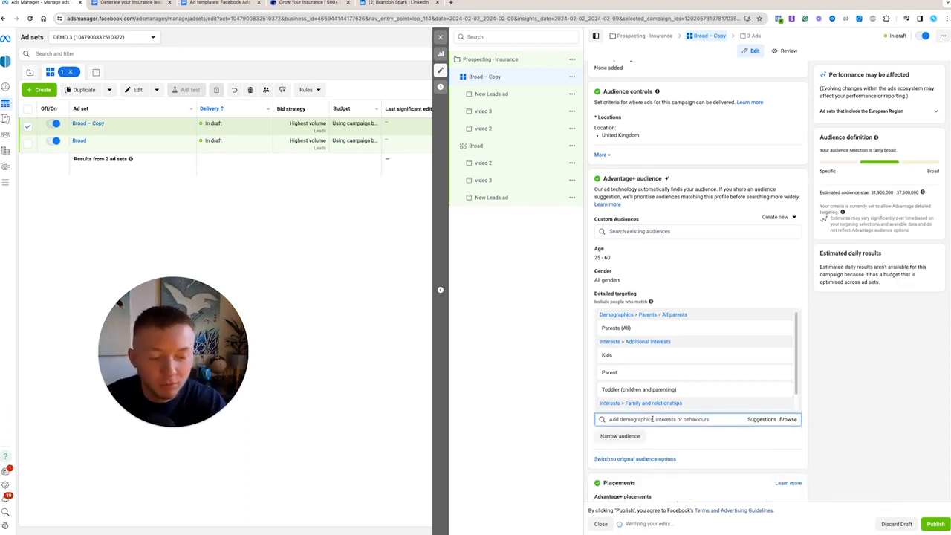
Step: Review the demographics and interests included in the copied ad set's detailed targeting
scroll(639, 402, up, 2)
scroll(648, 393, down, 3)
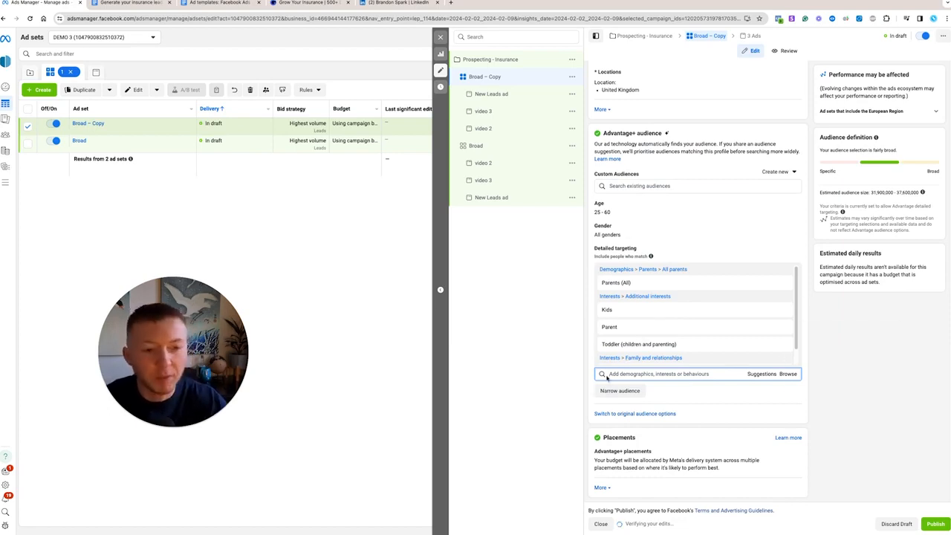
scroll(654, 346, up, 3)
scroll(654, 353, down, 3)
scroll(654, 354, down, 1)
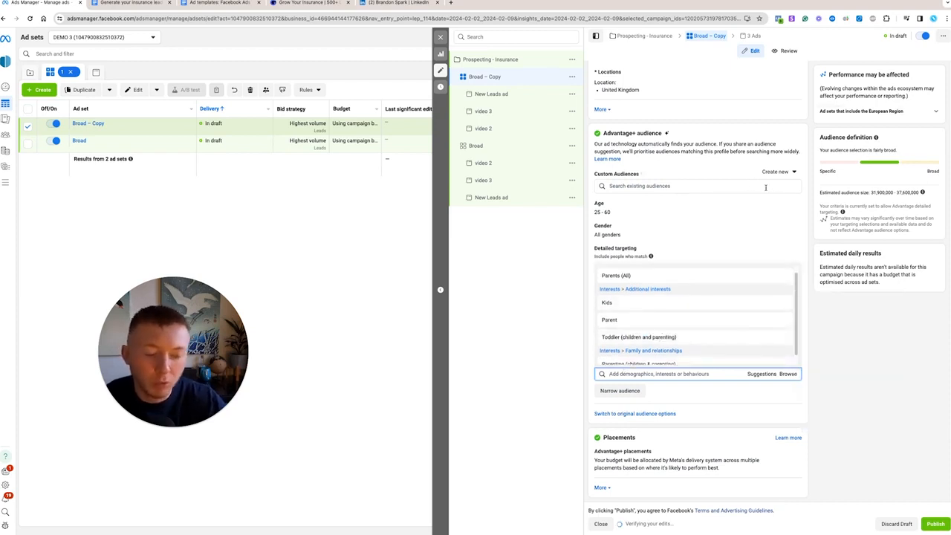
mouse_move(653, 316)
mouse_move(633, 276)
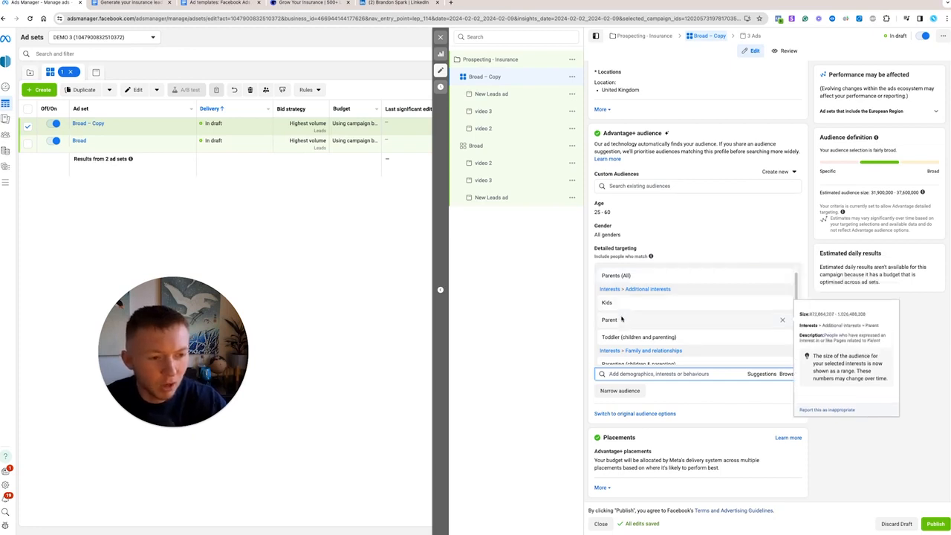
scroll(655, 338, down, 1)
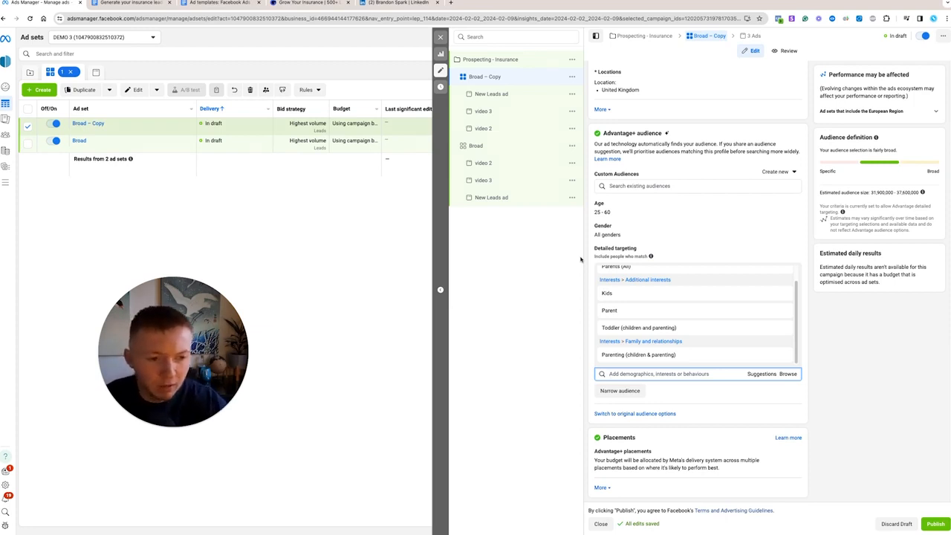
Step: Rename the copied Broad ad set as Interests
click(109, 124)
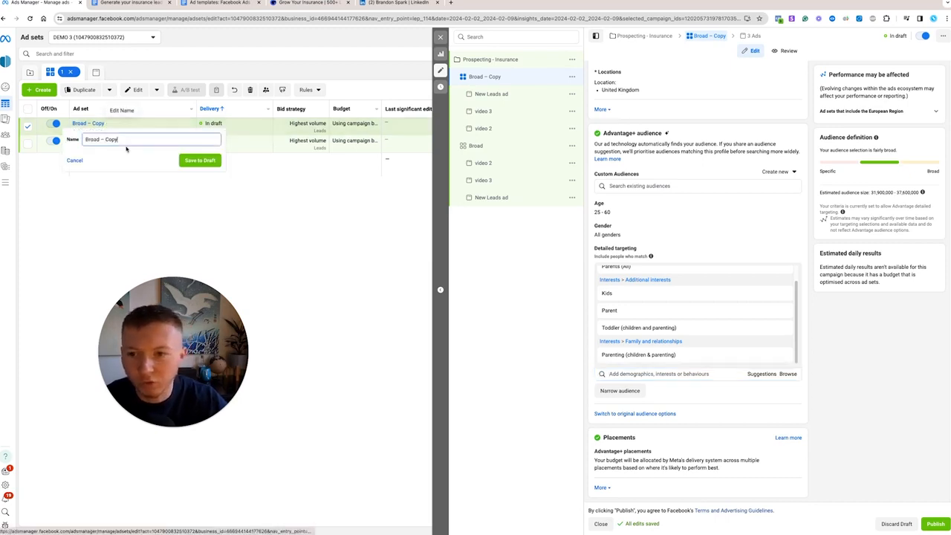
key(super+a)
text(Indtretests)
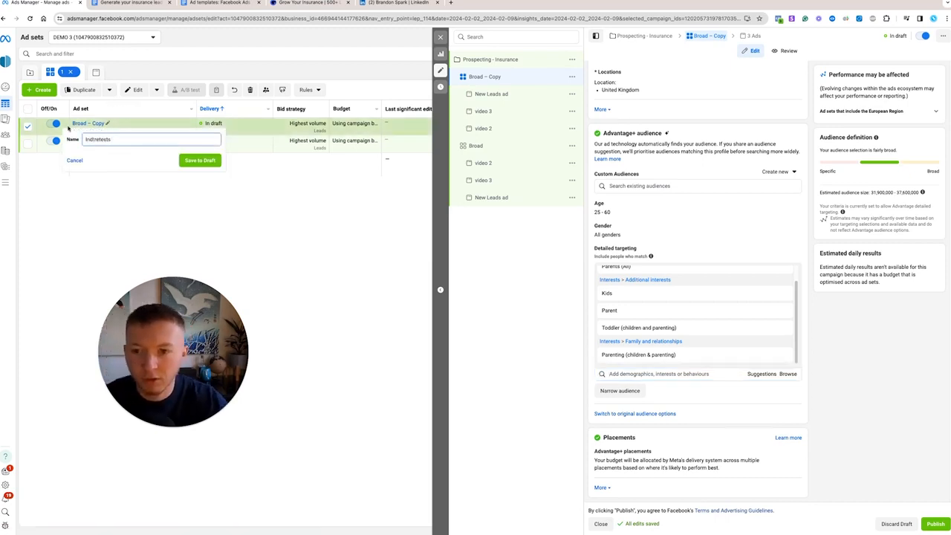
right_click(102, 141)
key(Escape)
text(Interests)
key(Return)
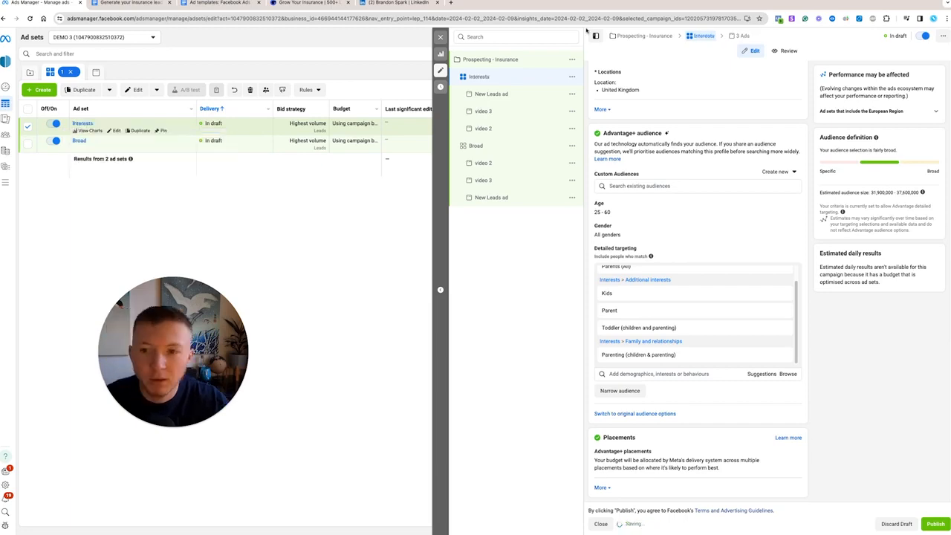
Step: Duplicate the Interests ad set once within its original campaign, keeping existing reactions, comments and shares on the new ads
click(440, 36)
click(139, 130)
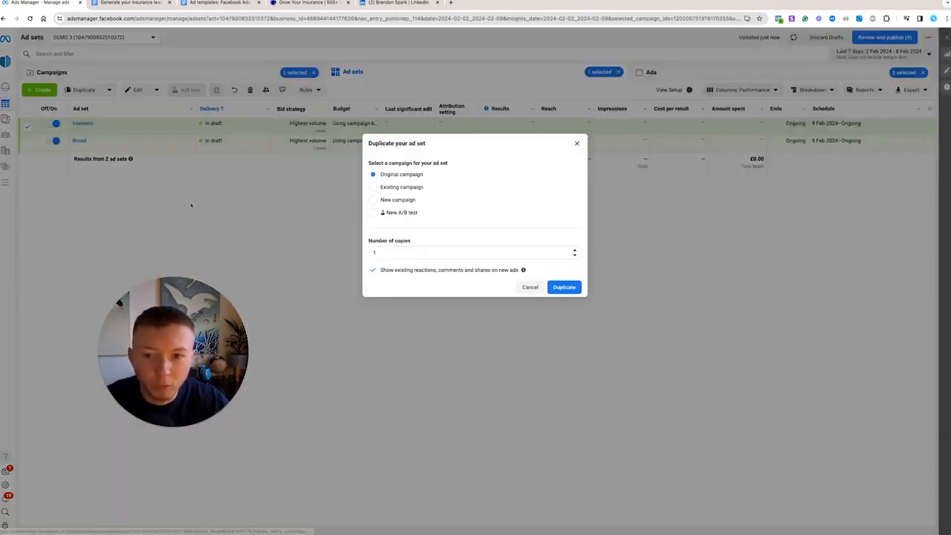
click(561, 286)
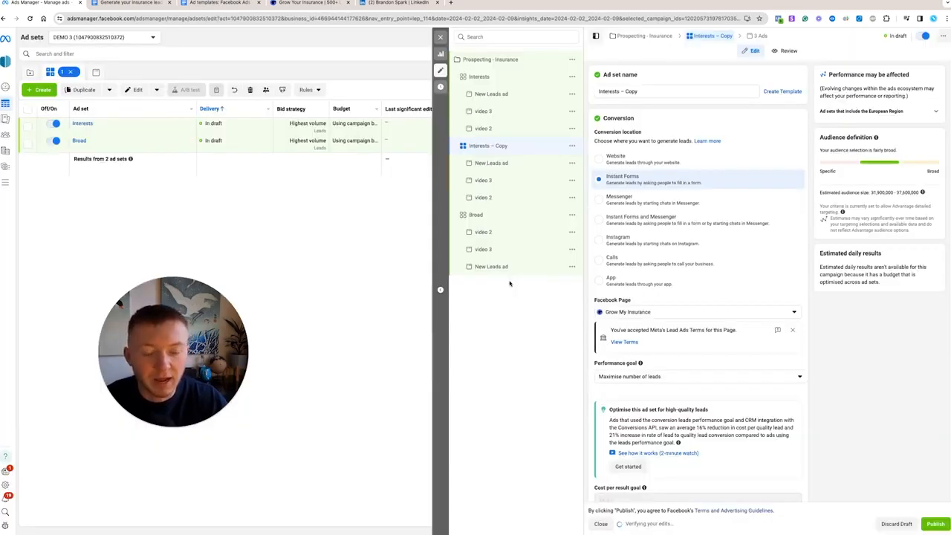
Step: Rename the copied Interests ad set as LAL
click(440, 37)
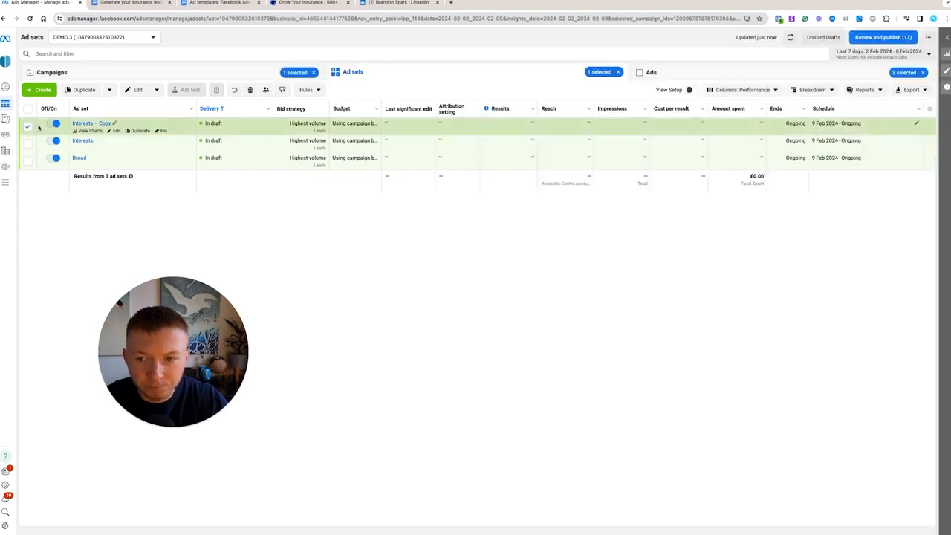
click(115, 124)
key(super+space)
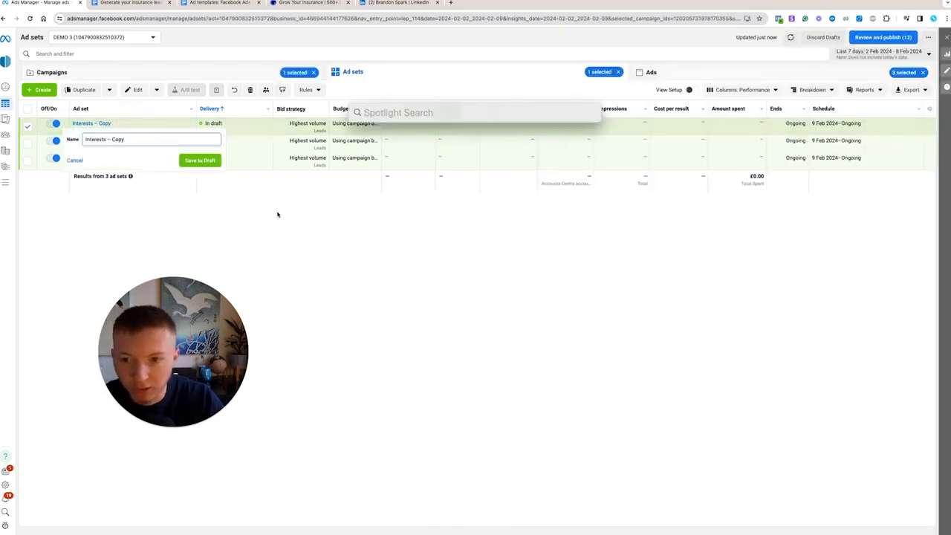
triple_click(136, 138)
text(LAL)
key(Return)
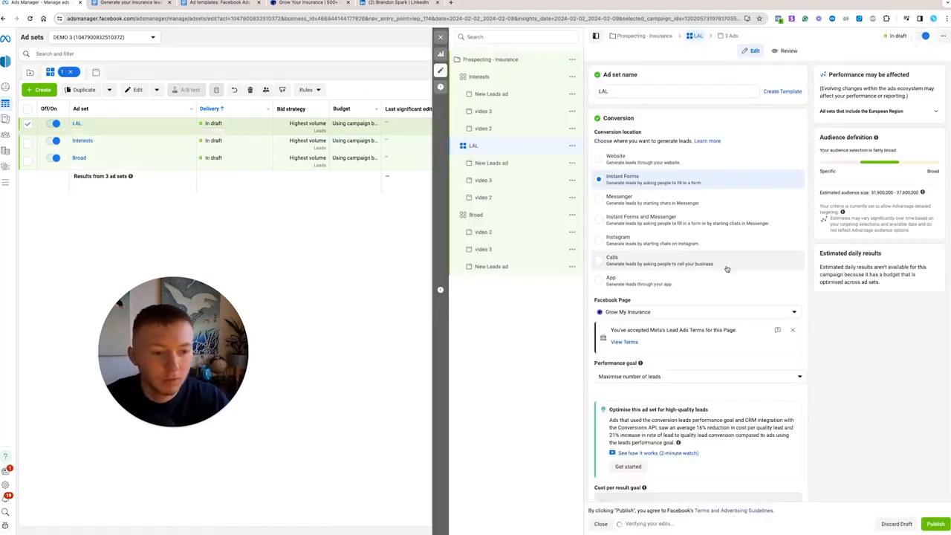
Step: Remove all parent demographics and interests from the LAL ad set's detailed targeting
scroll(651, 383, down, 10)
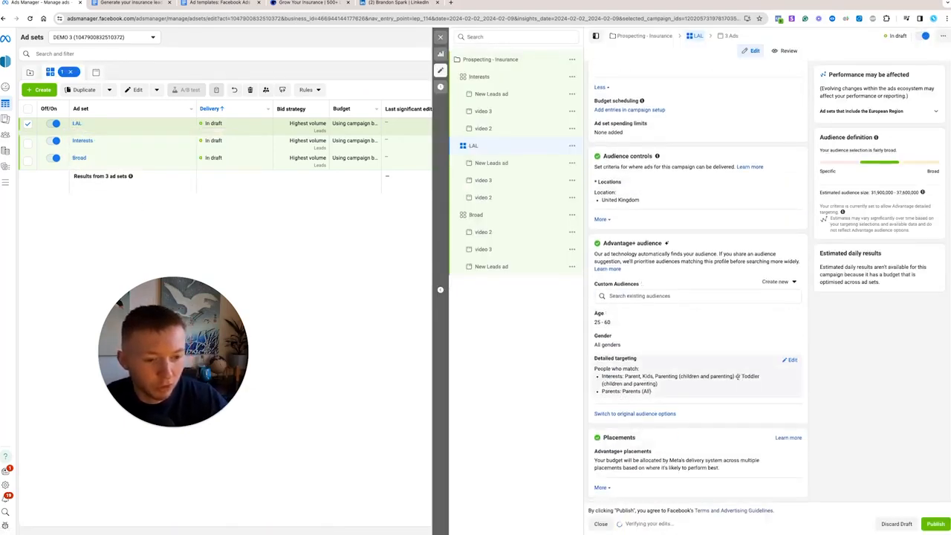
click(790, 360)
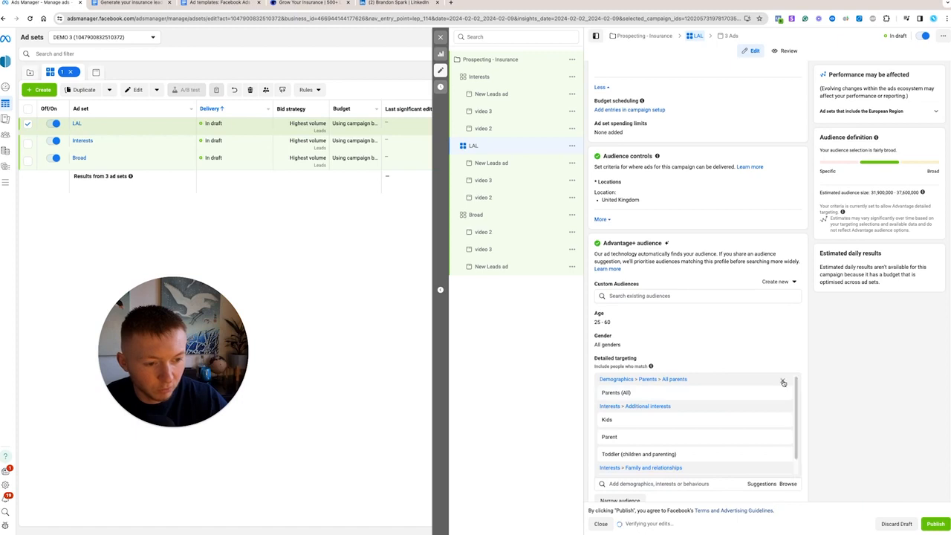
click(783, 382)
click(786, 383)
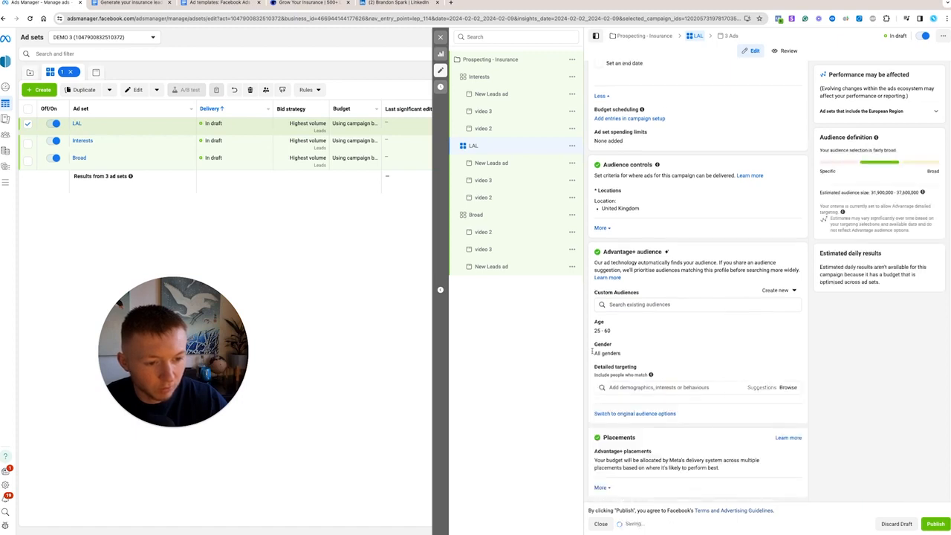
Step: Check the existing lookalike audiences available for the LAL ad set's custom audiences
click(612, 304)
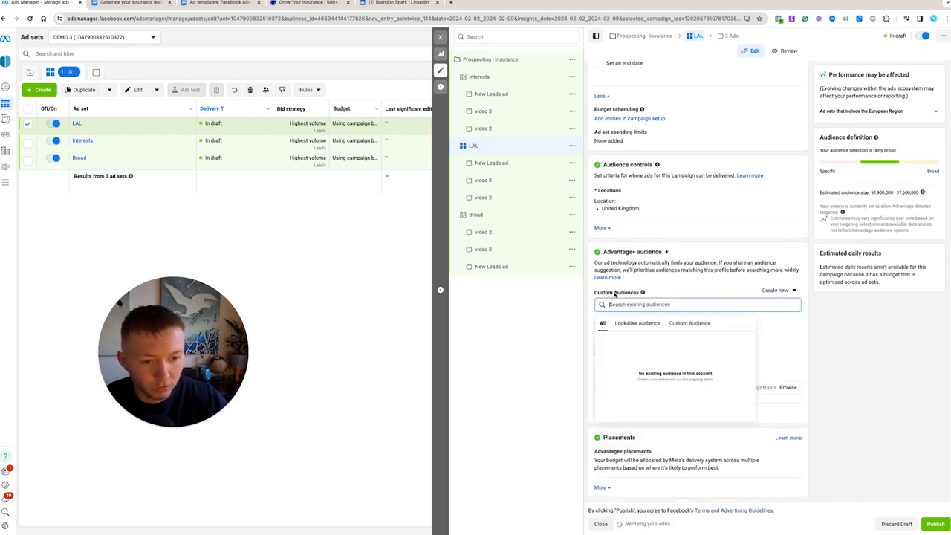
click(633, 324)
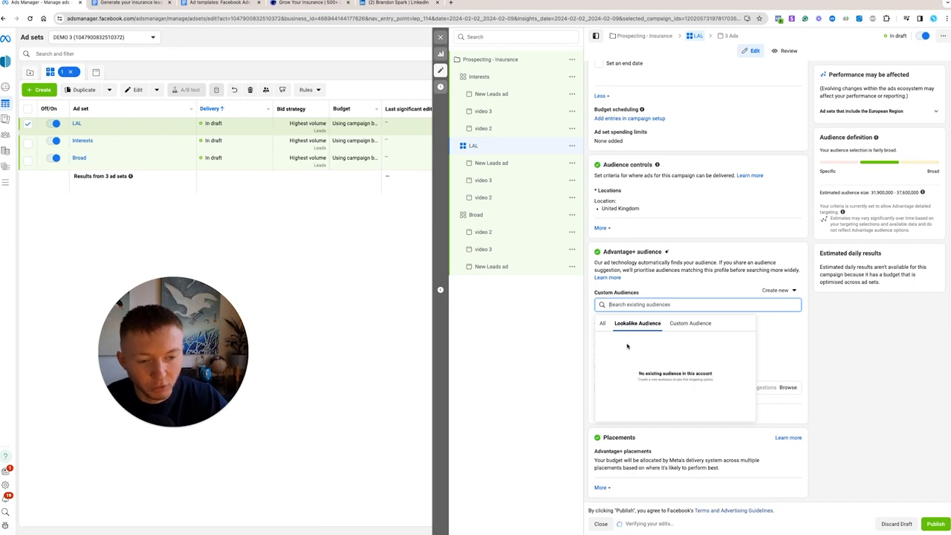
click(294, 275)
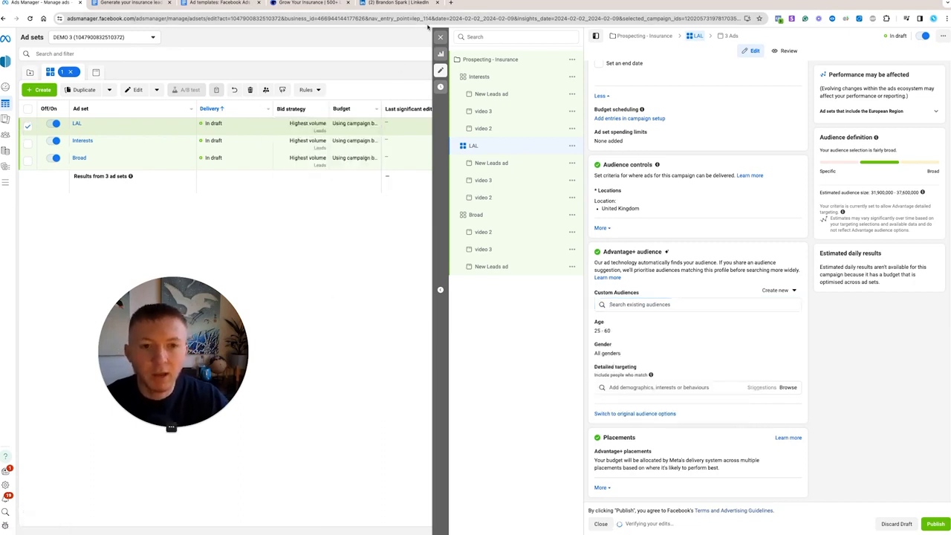
Step: Leave the ad set editor and open the Audiences tool by searching for "aud"
click(439, 36)
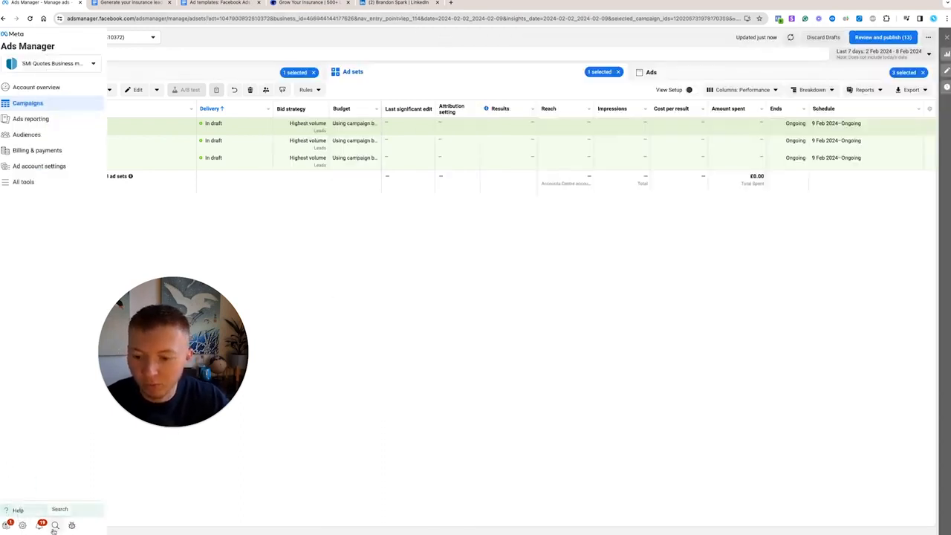
click(55, 525)
text(aud)
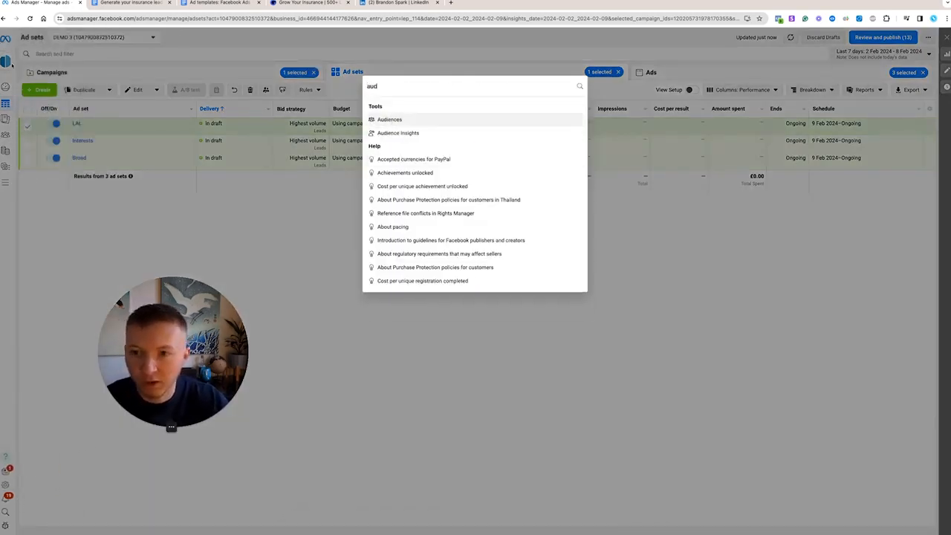
key(Down)
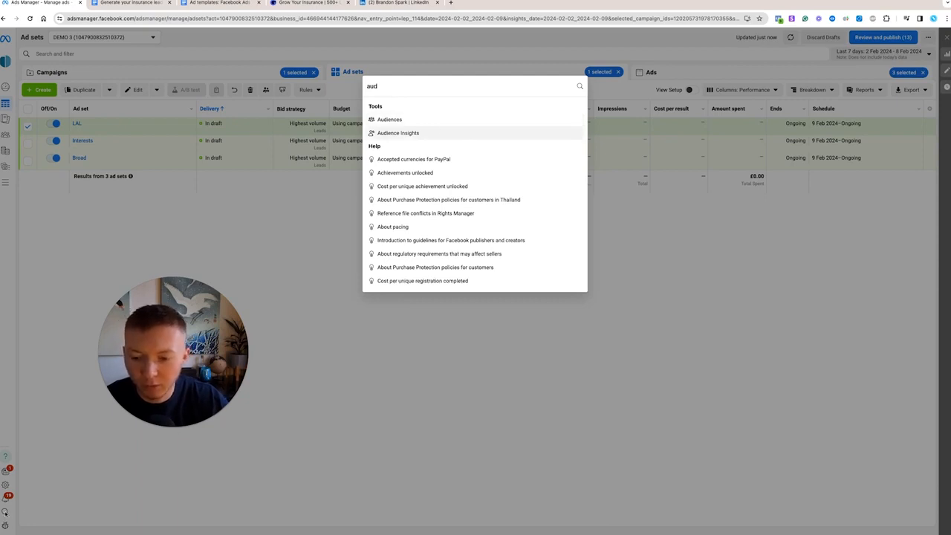
click(407, 120)
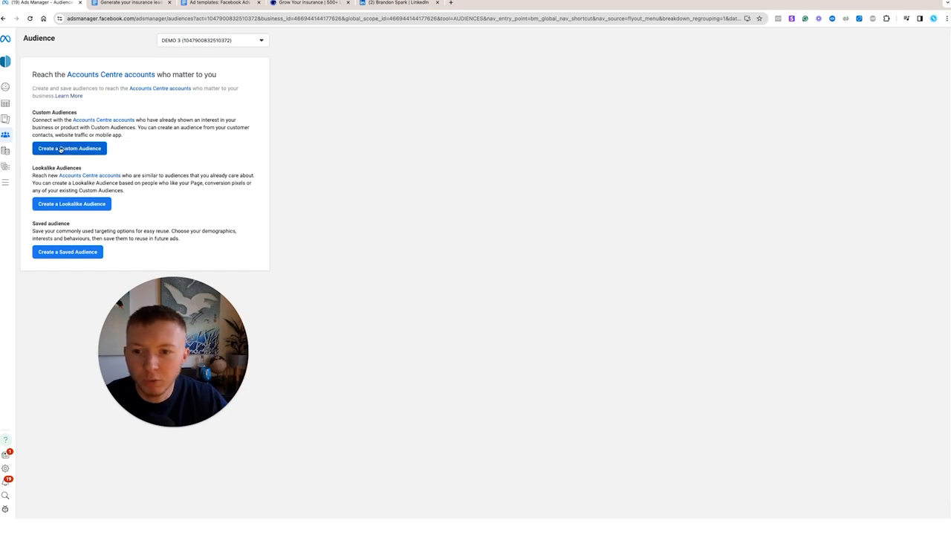
Step: Examine the customer list preparation requirements and the website source option for a custom audience, cancelling without creating one
click(61, 147)
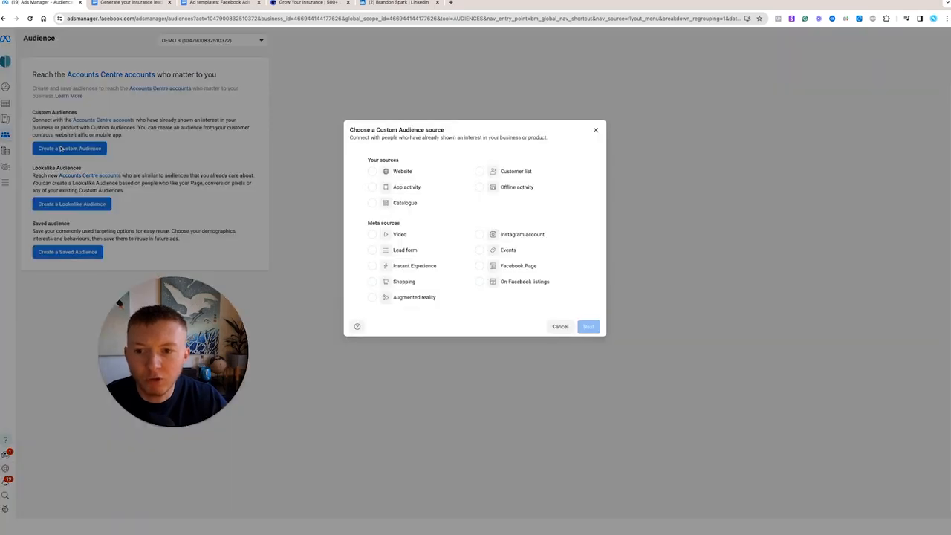
click(520, 171)
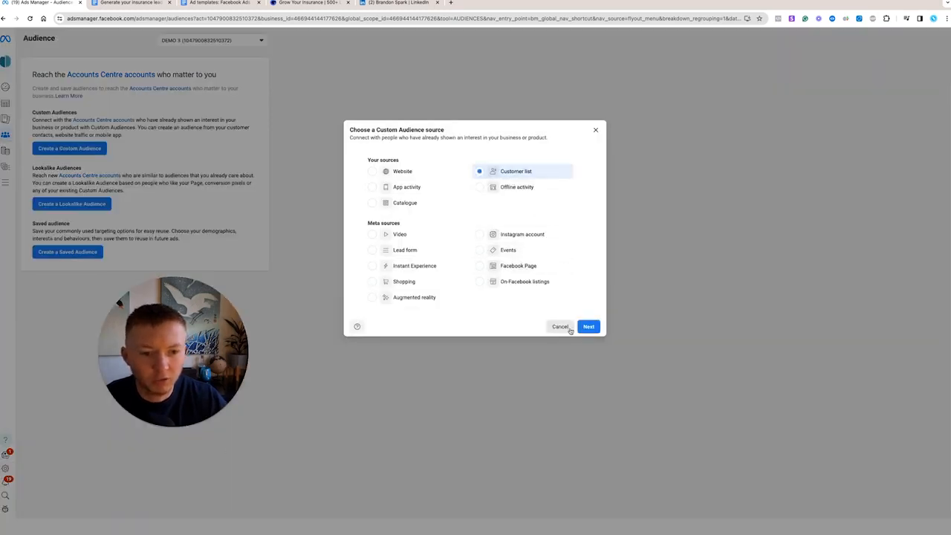
click(589, 326)
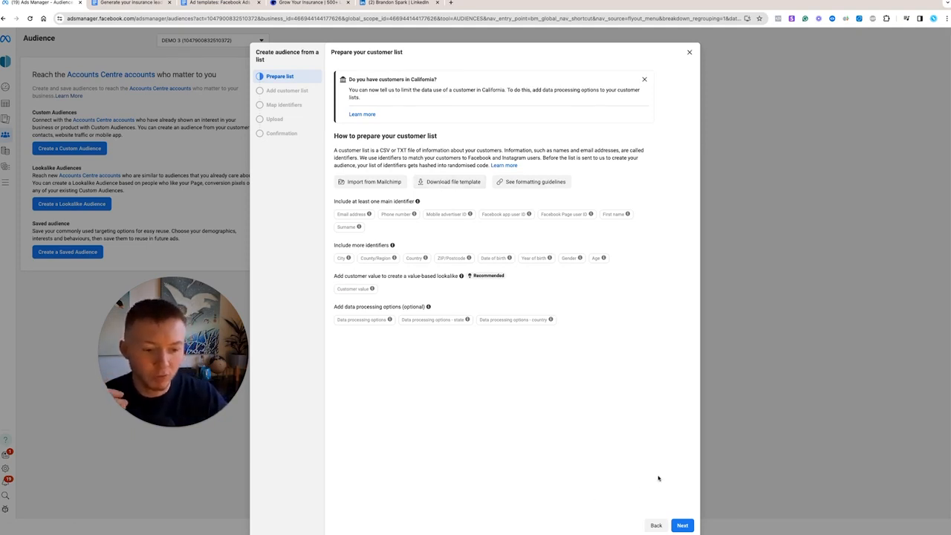
click(690, 53)
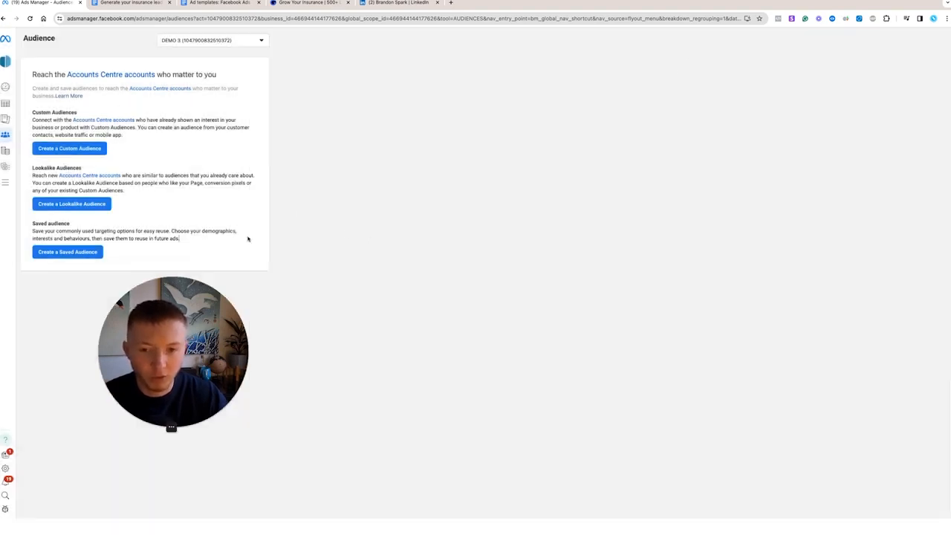
click(78, 149)
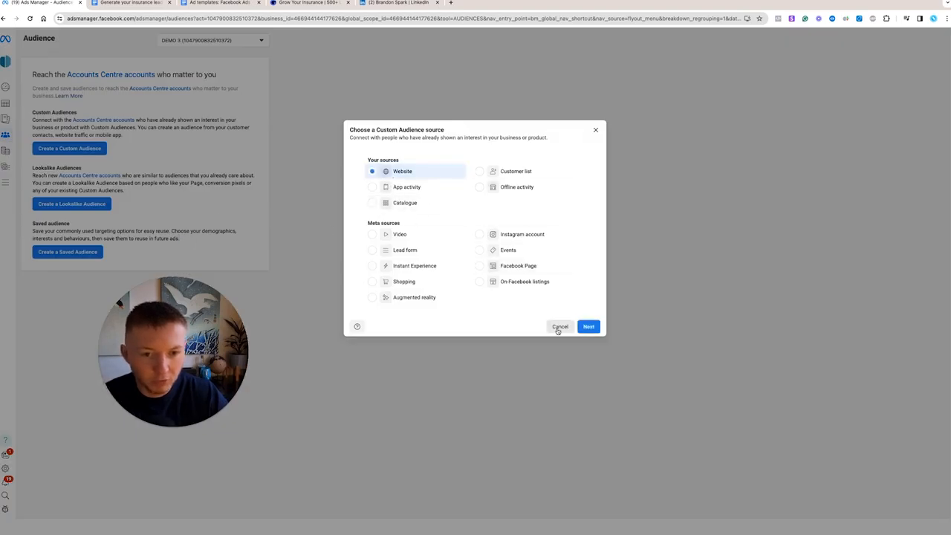
click(558, 327)
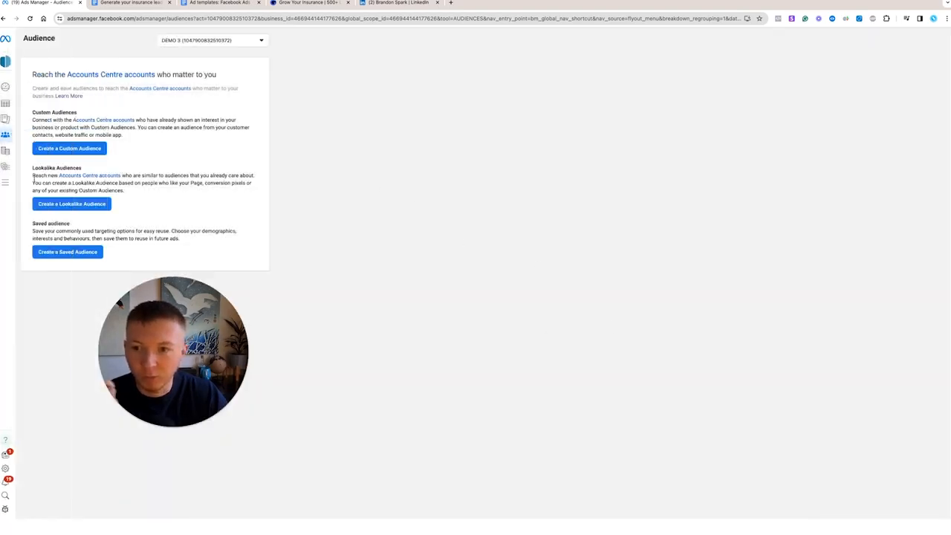
Step: Start a new lookalike audience and set its audience location to United Kingdom
click(68, 204)
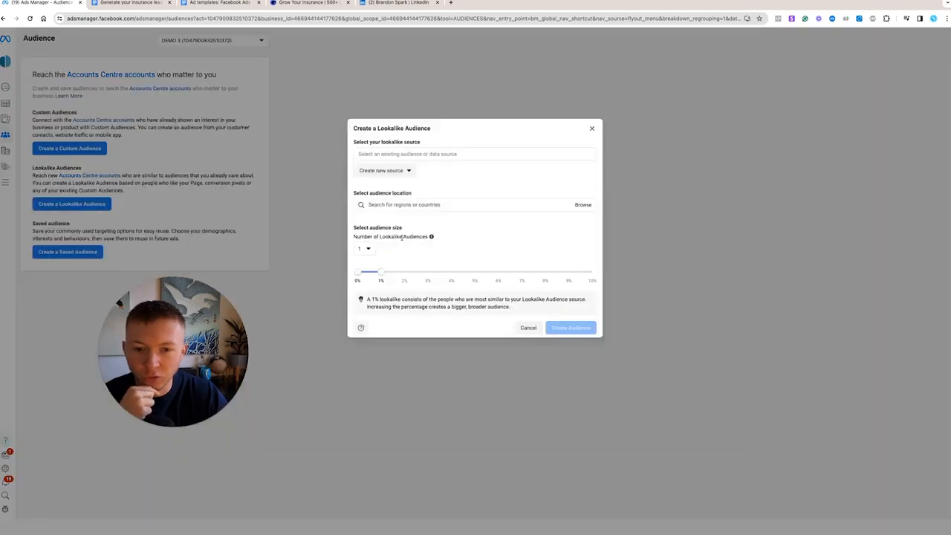
click(396, 153)
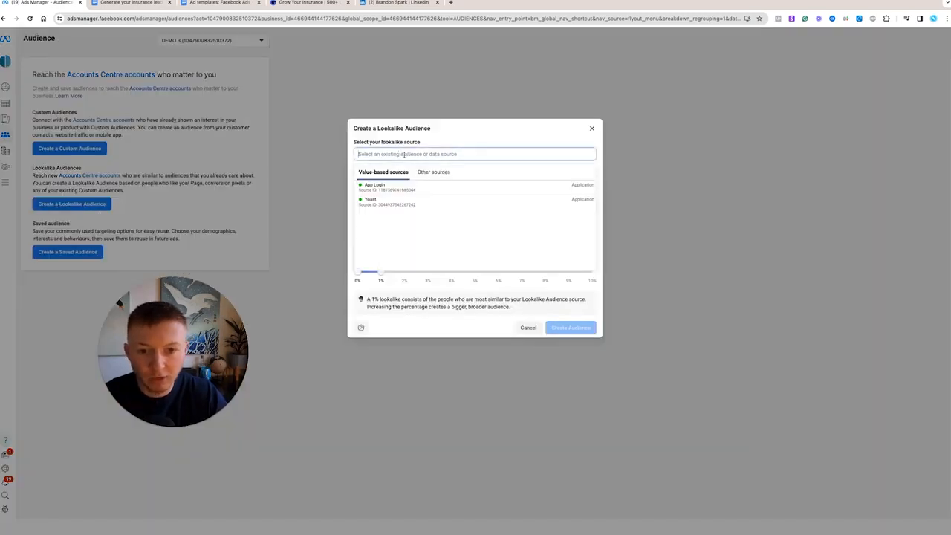
click(424, 143)
click(399, 204)
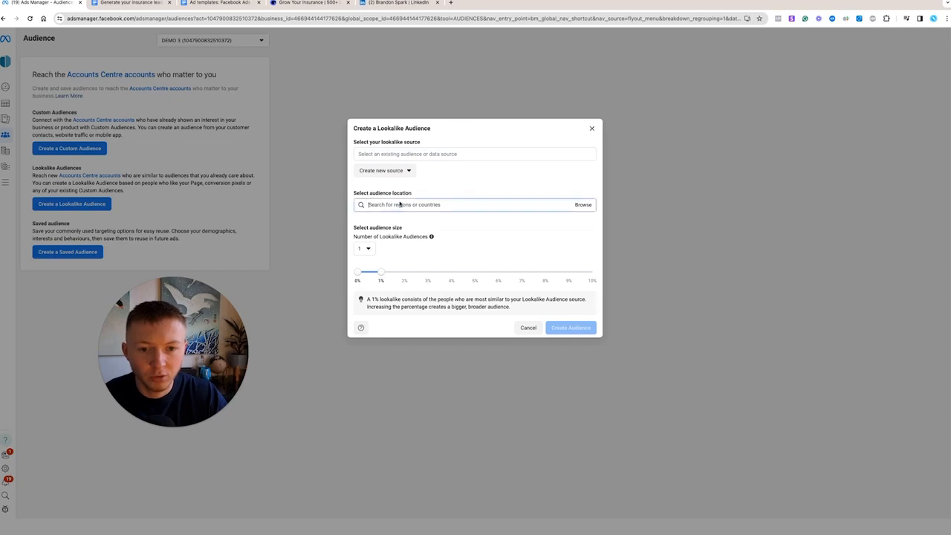
text(united)
click(400, 232)
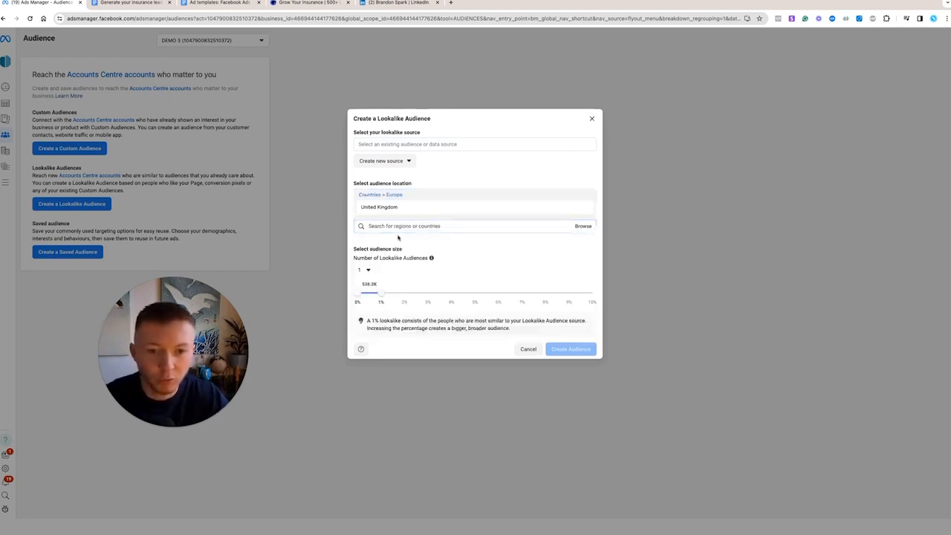
Step: Try lookalike audience sizes of 3% and 10%, and close the setup without creating the audience
drag(381, 295, 440, 296)
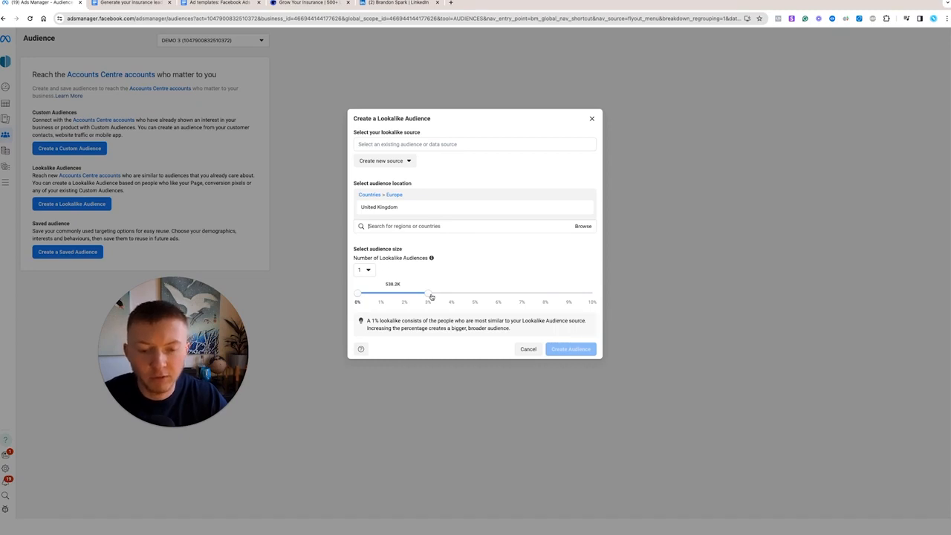
drag(431, 296, 604, 289)
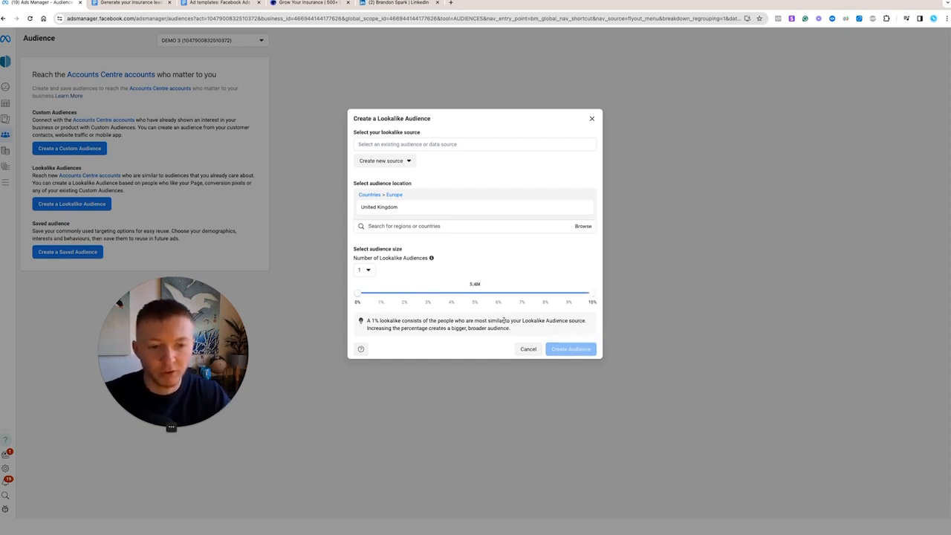
click(592, 119)
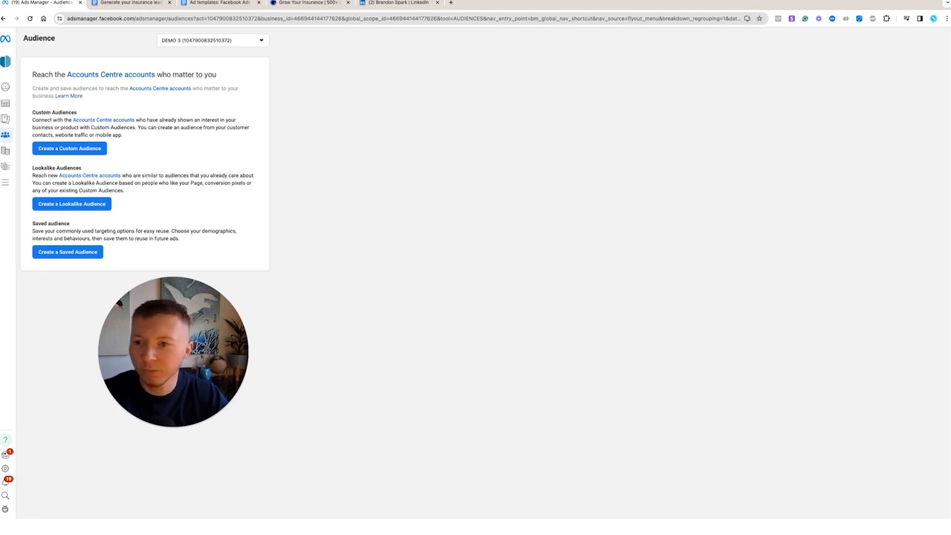
Step: Return to the campaign's ad sets and check the LAL ad set's lookalike options under custom audiences, closing the editor without changes
click(13, 102)
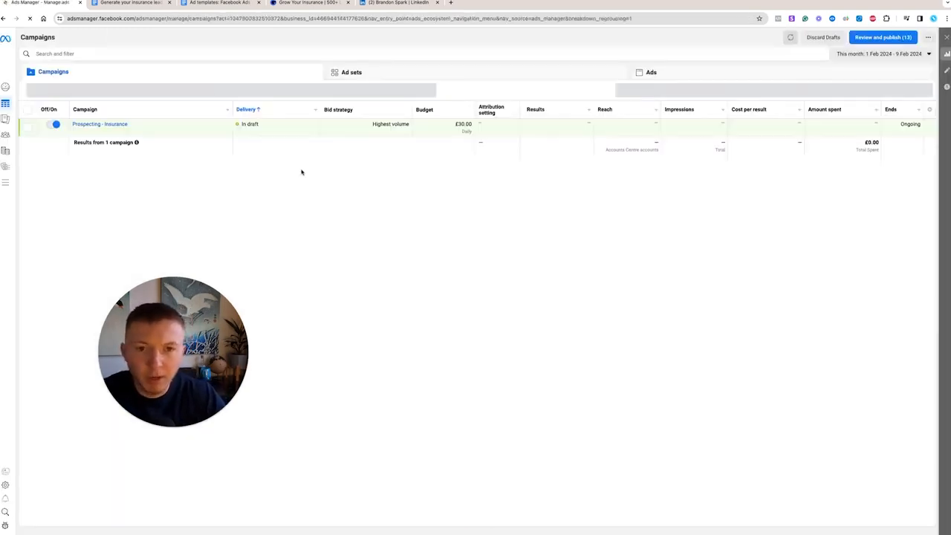
click(332, 72)
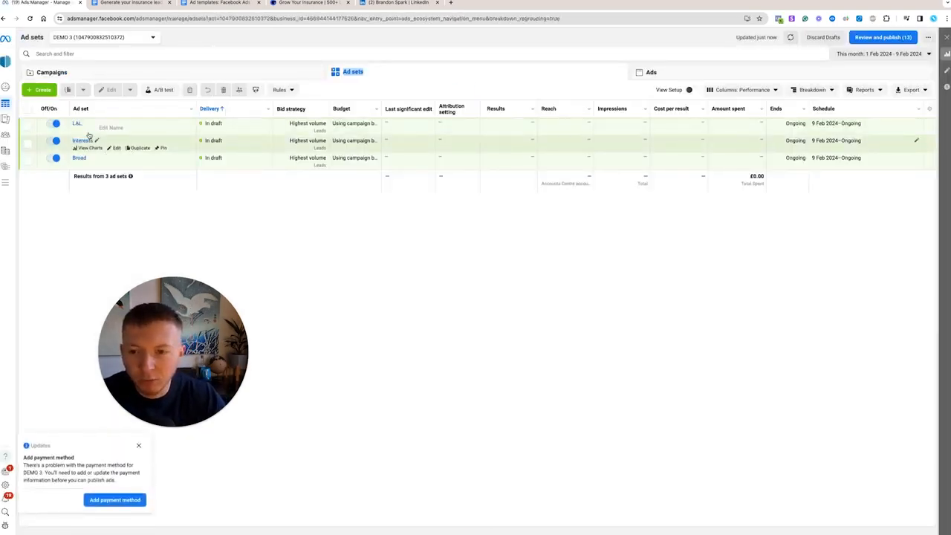
click(115, 131)
scroll(662, 295, down, 10)
click(624, 381)
click(632, 401)
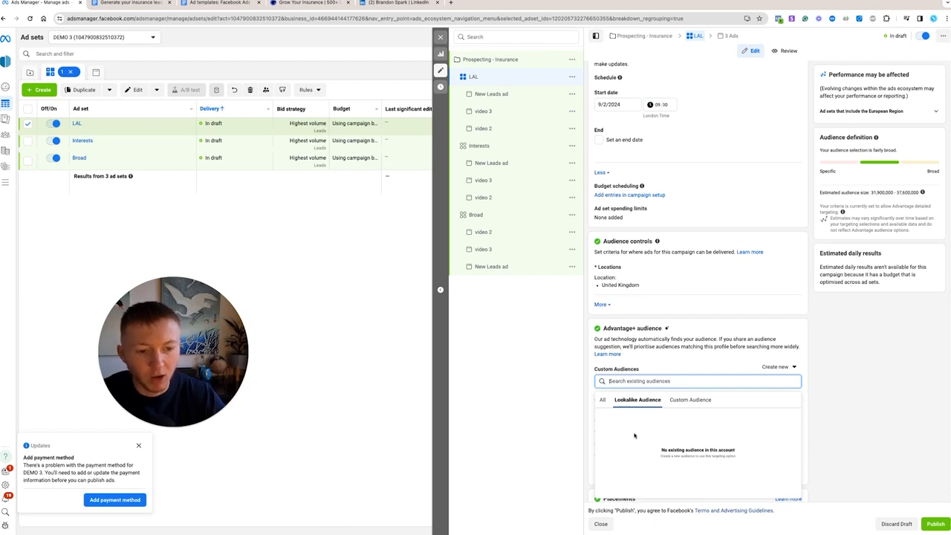
click(593, 371)
click(441, 37)
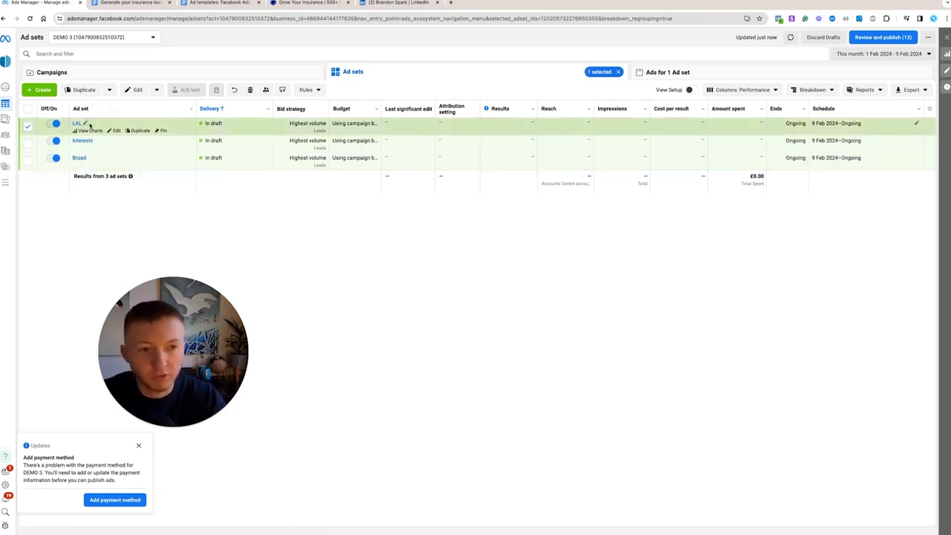
Step: Add the Interests and Broad ad sets to the LAL selection and view the ads of all three
click(28, 140)
click(27, 157)
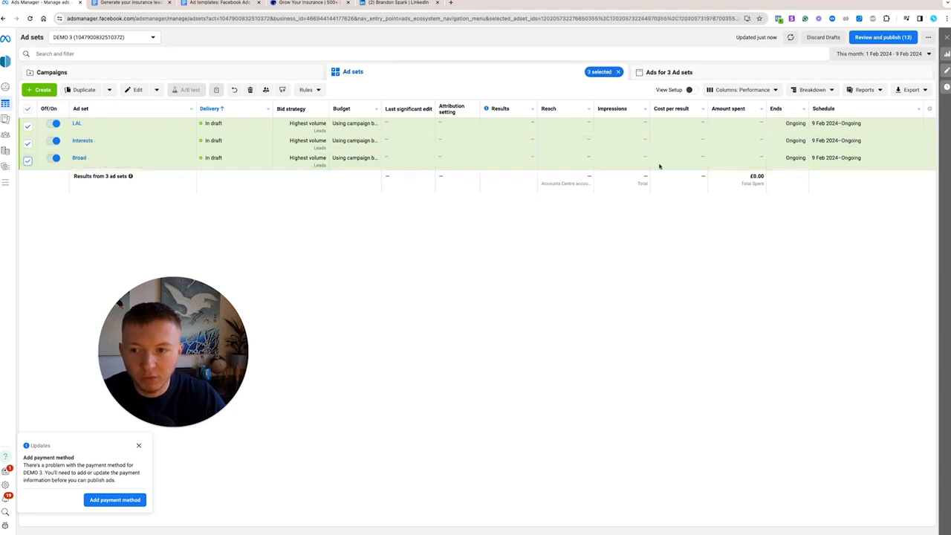
click(668, 72)
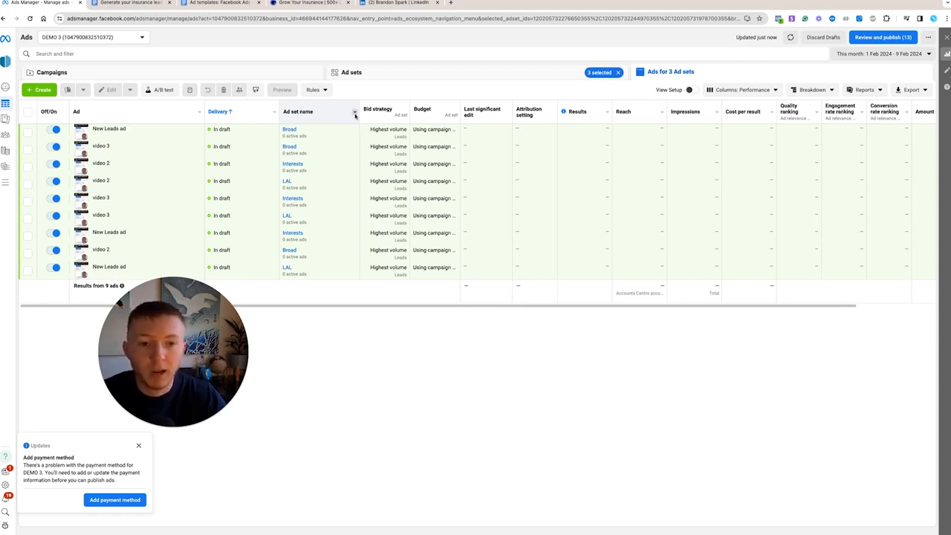
Step: Go back to the campaign list and select the Prospecting - Insurance campaign
click(397, 72)
click(298, 72)
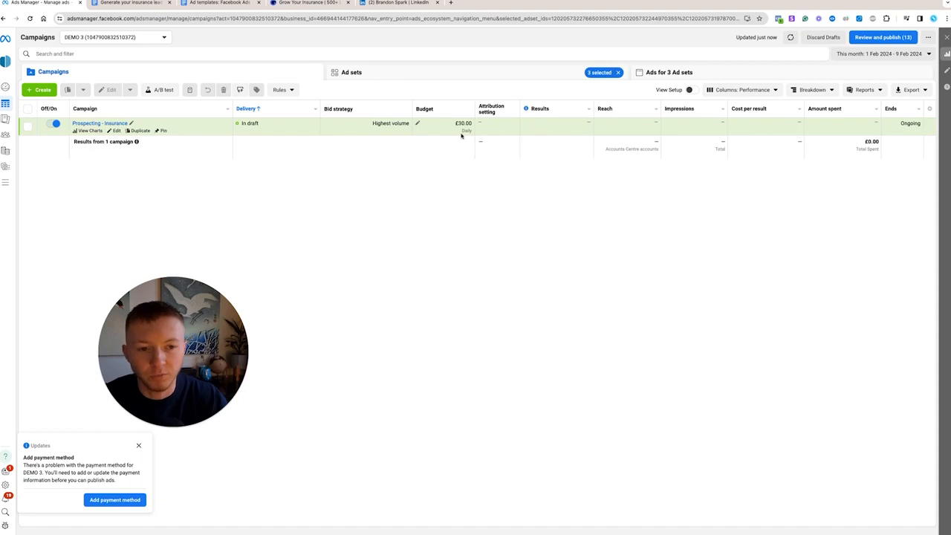
click(511, 133)
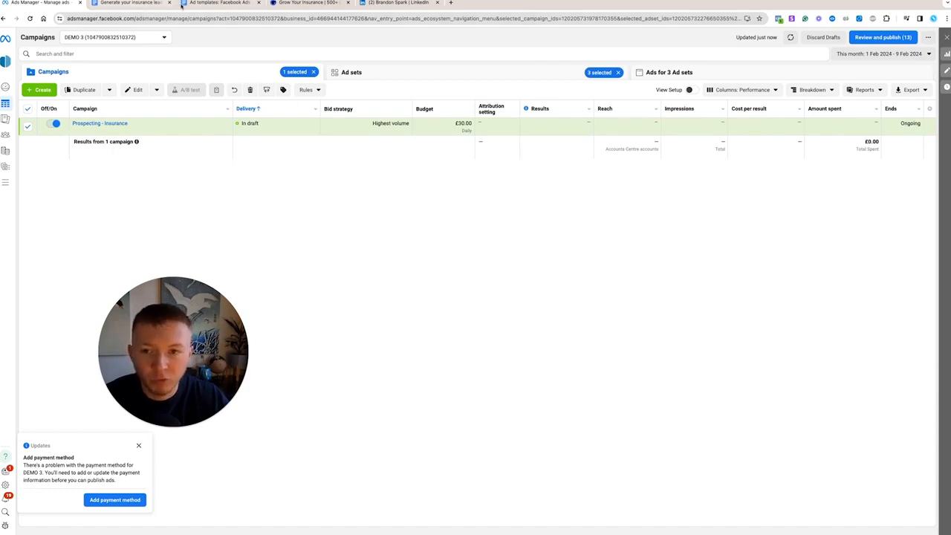
Step: Switch to the "Generate your insurance leads with Facebook Ads" document and review its steps from the introduction to the closing Done For You offer
click(149, 3)
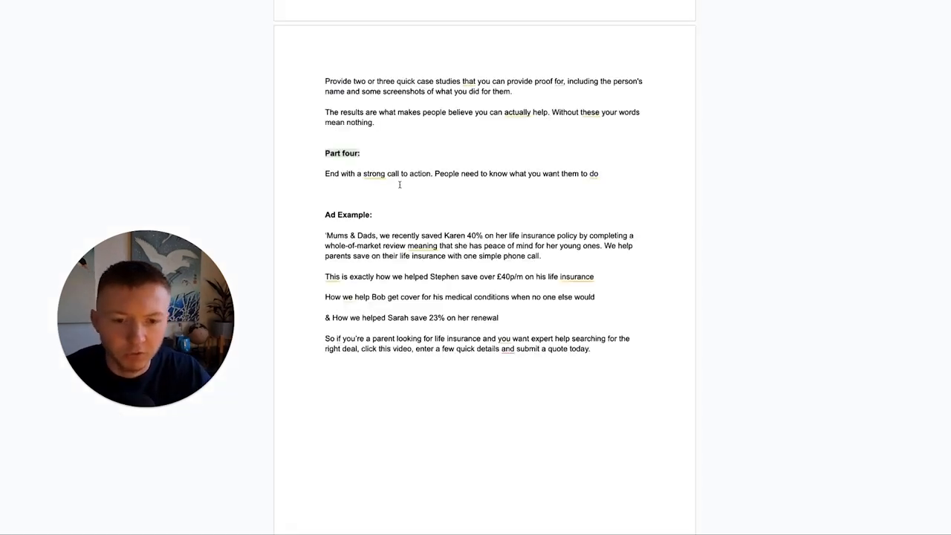
scroll(399, 183, down, 2)
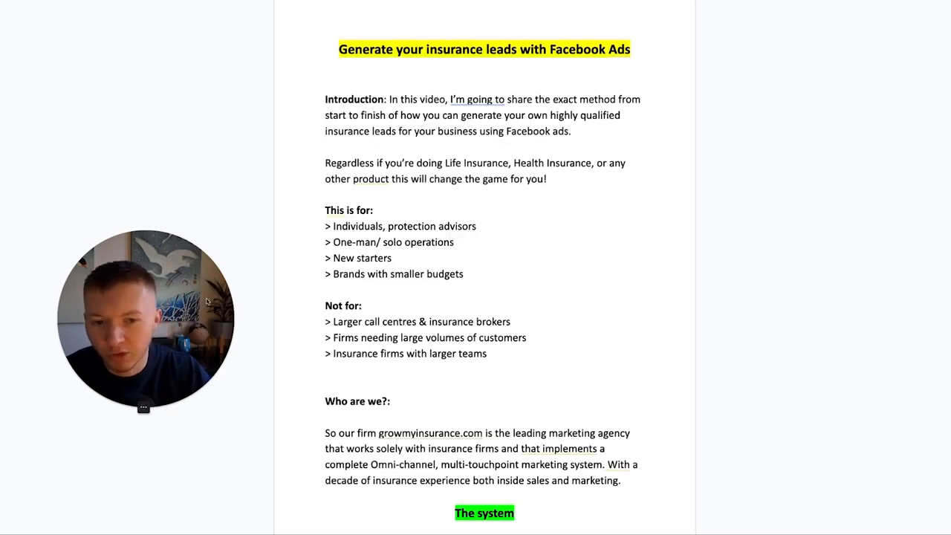
scroll(411, 369, down, 7)
scroll(410, 369, down, 10)
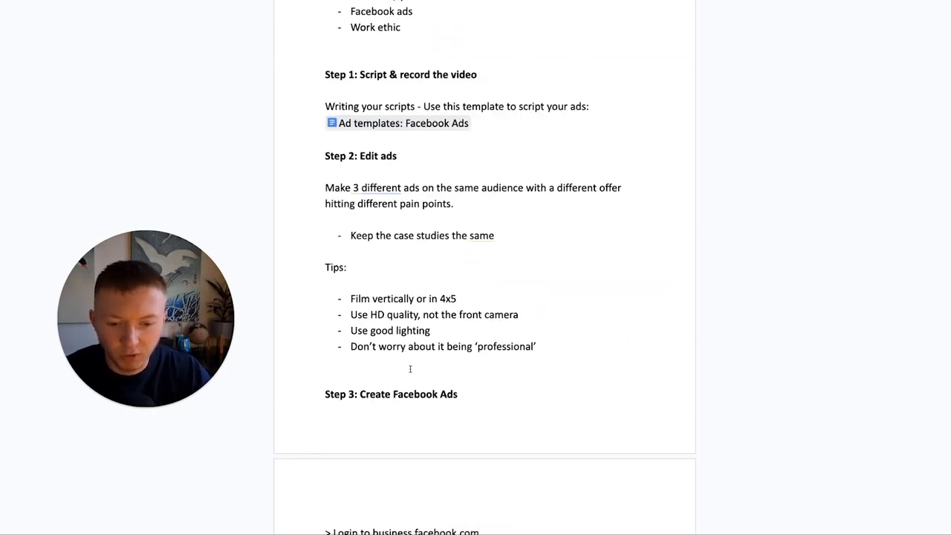
scroll(410, 368, down, 8)
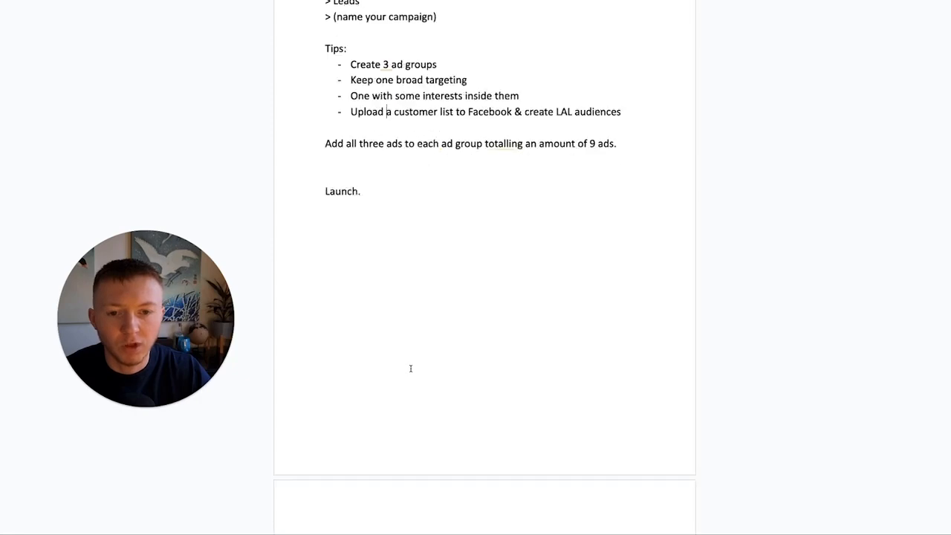
scroll(408, 368, up, 1)
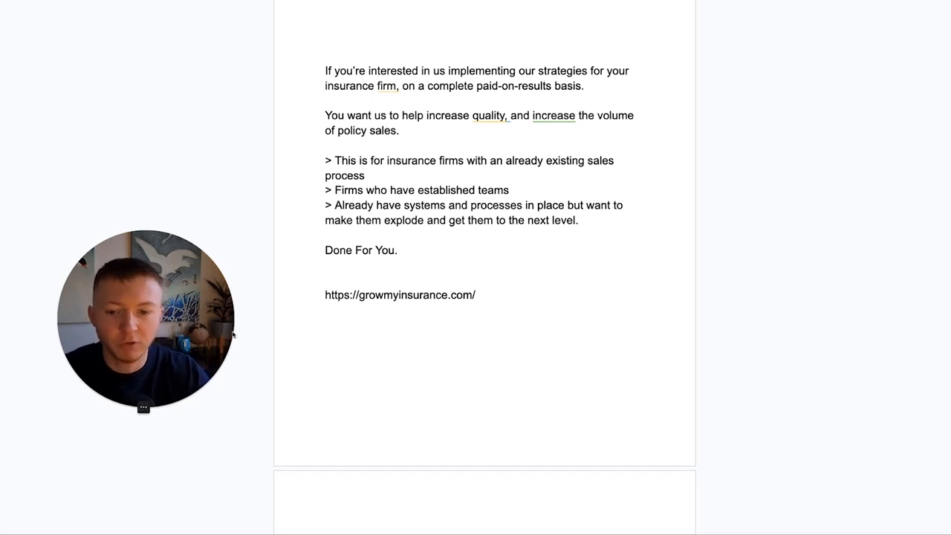
drag(235, 334, 261, 315)
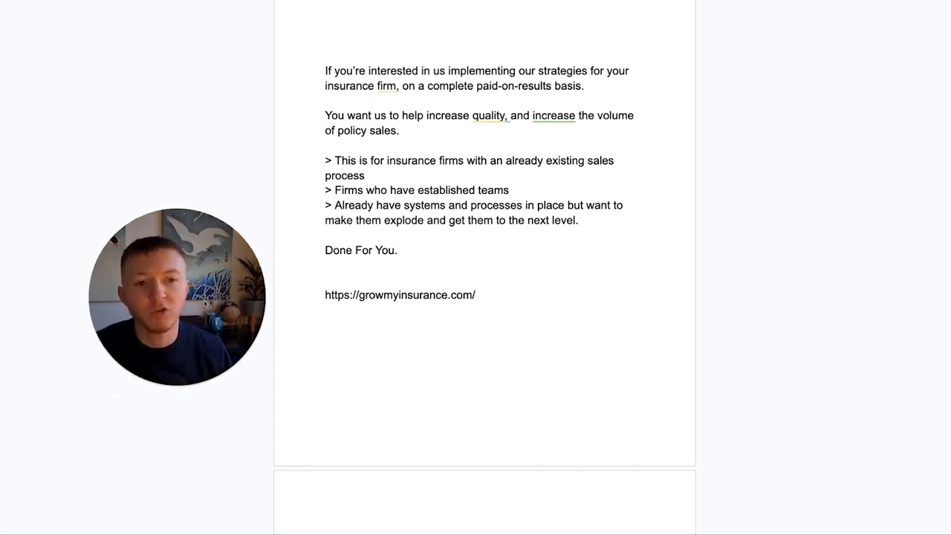